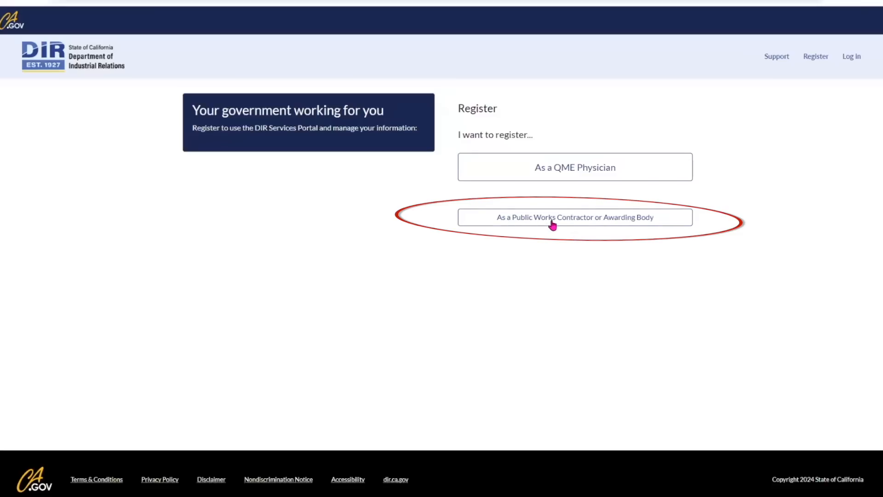
Start a public works contractor account and enter the first name, last name and e-mail address.
click(564, 223)
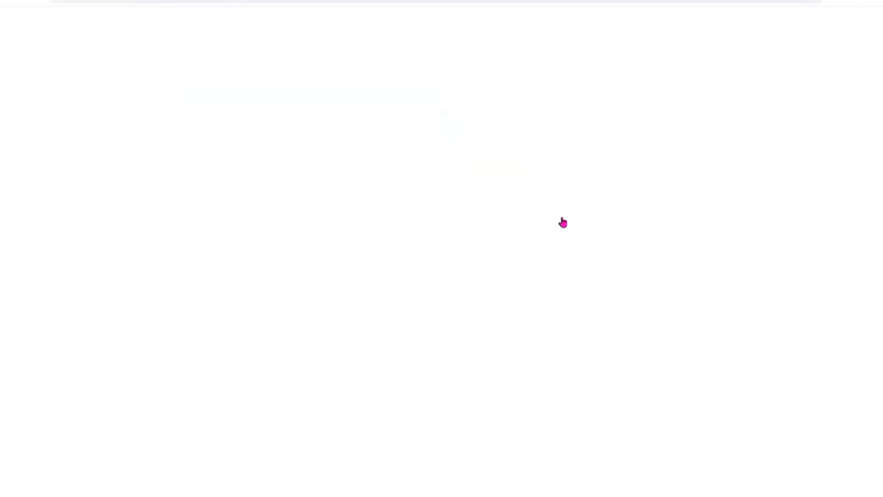
click(381, 210)
scroll(381, 210, down, 1)
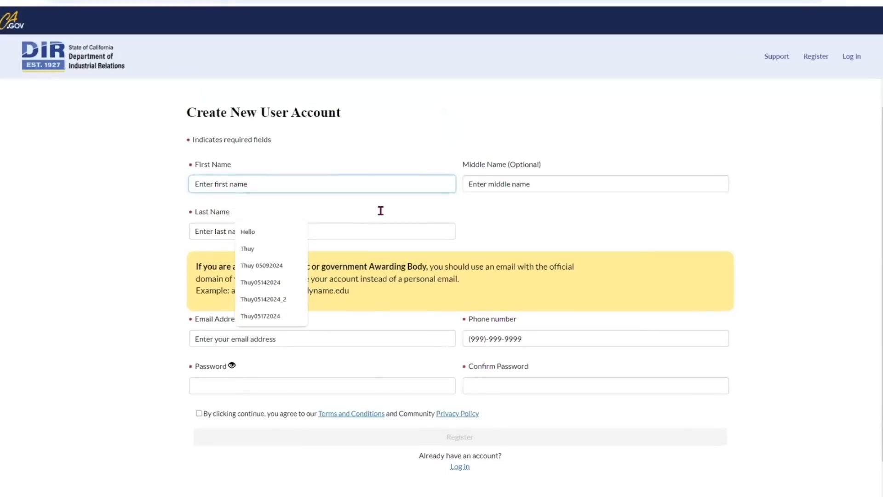
text(Test)
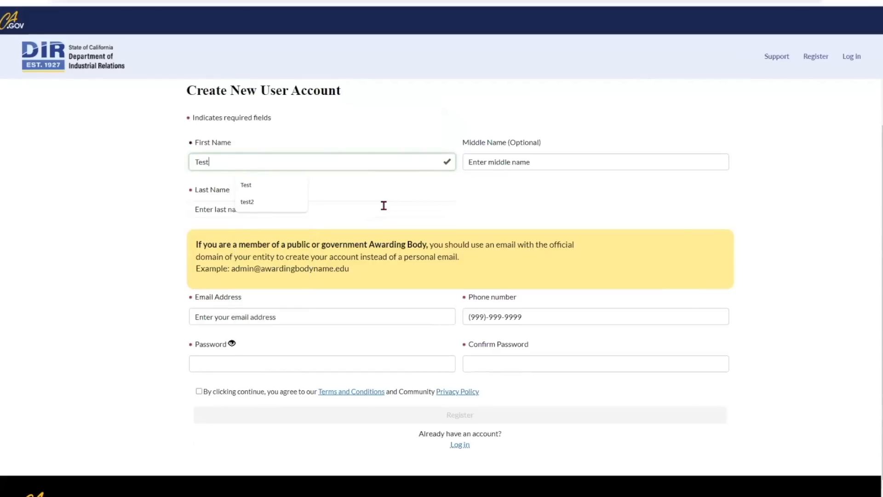
text(3)
click(384, 206)
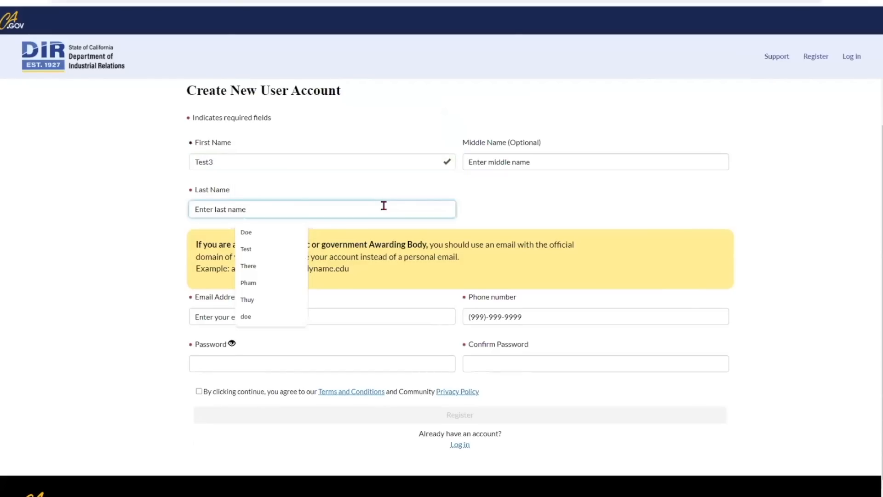
text(Test)
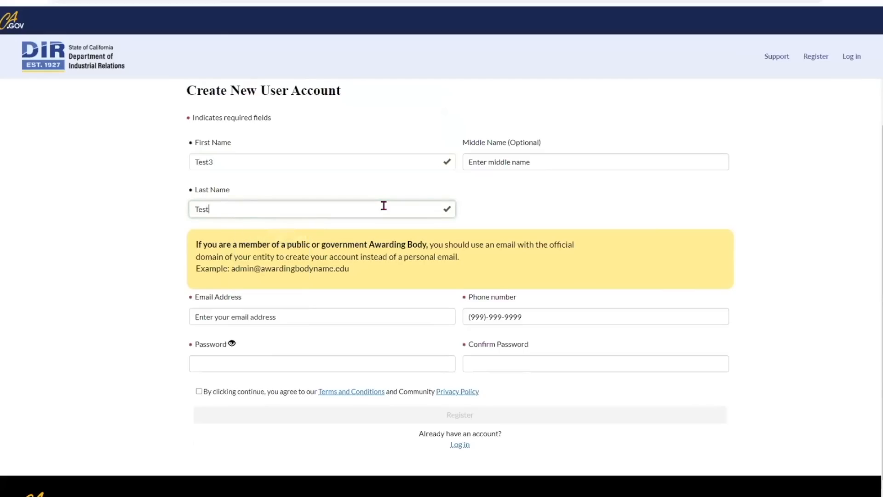
click(388, 315)
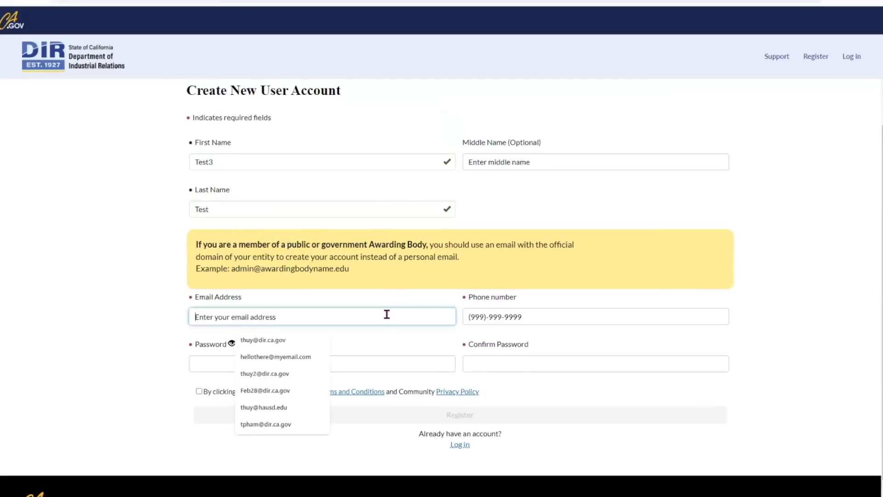
text(test)
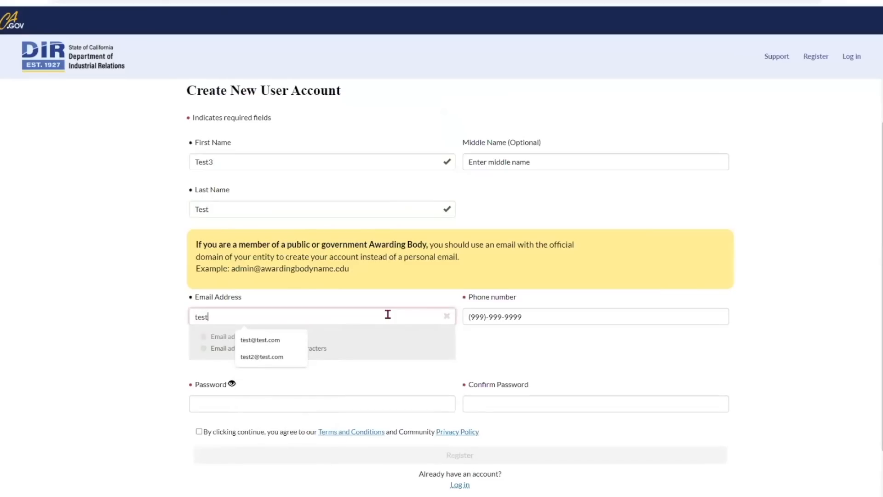
text(3@)
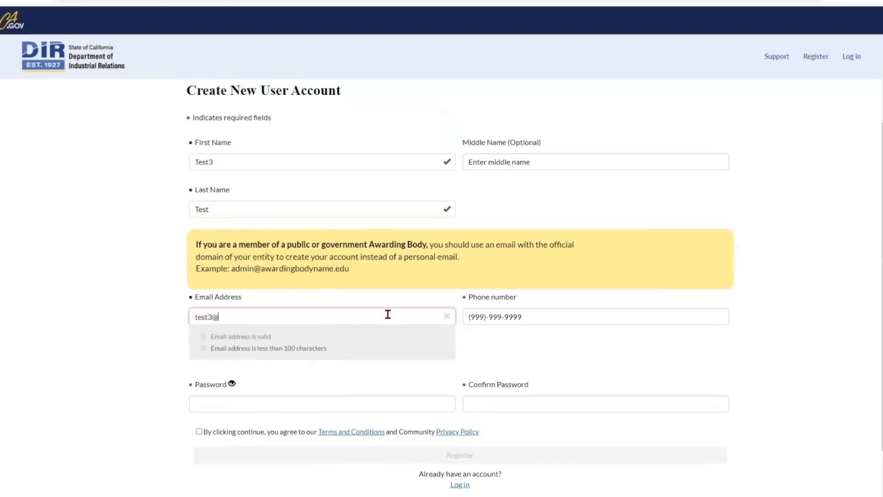
text(test.com)
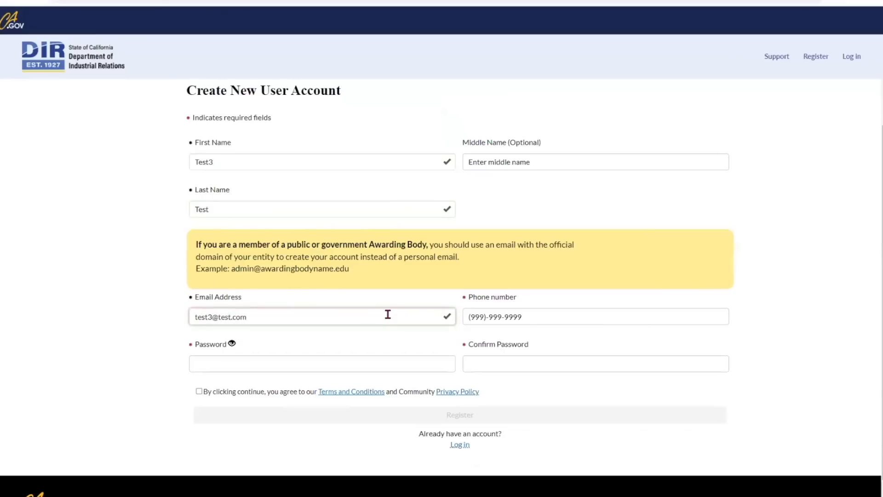
Add the phone number and password, accept the terms, and submit the registration.
key(Tab)
text(916)
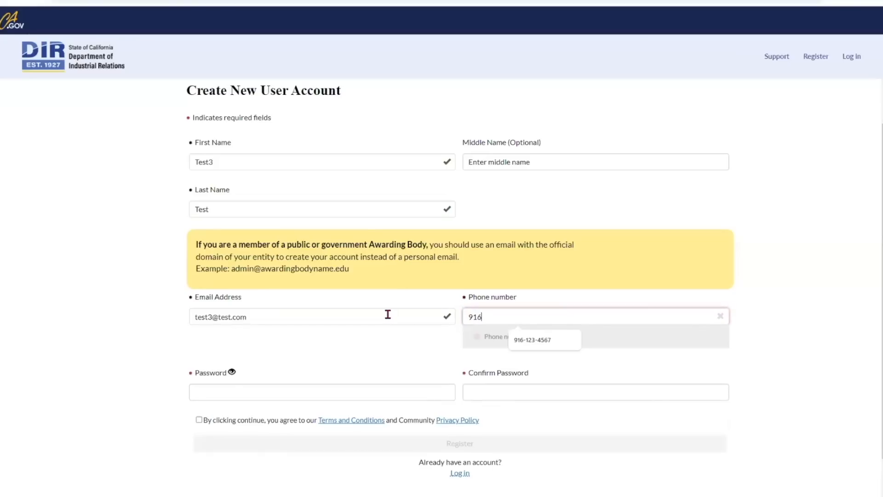
click(542, 345)
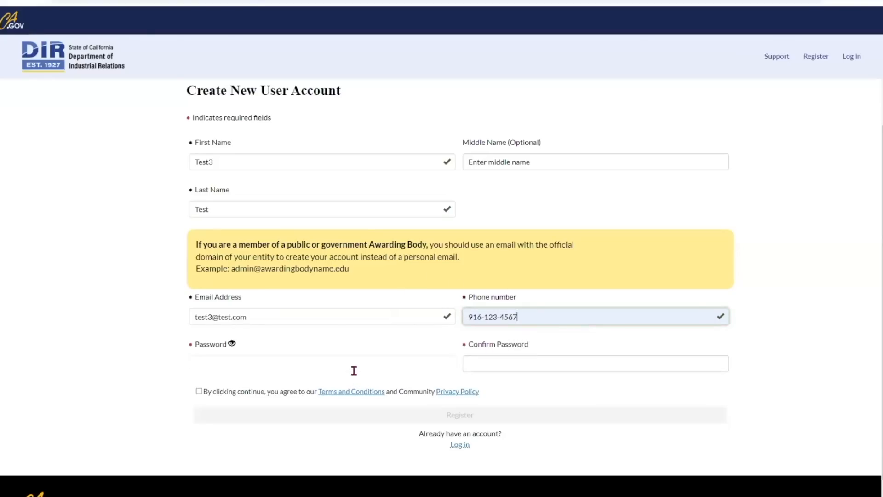
click(355, 370)
text(T)
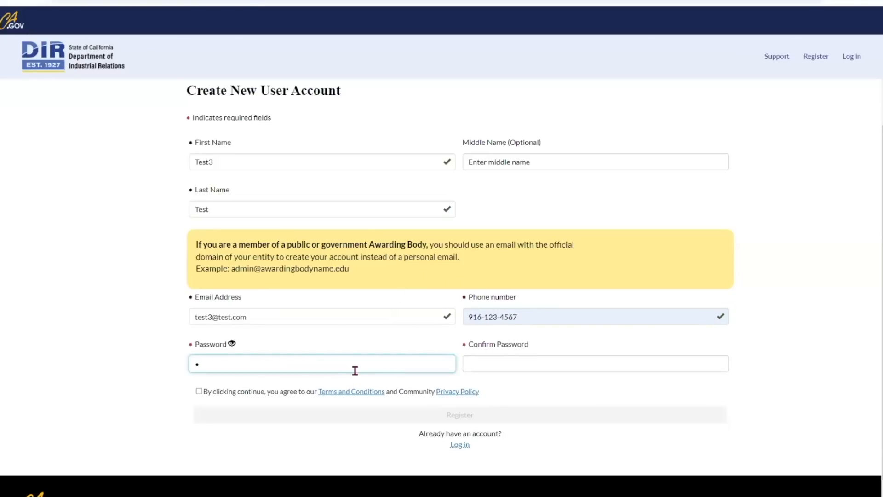
text(est3)
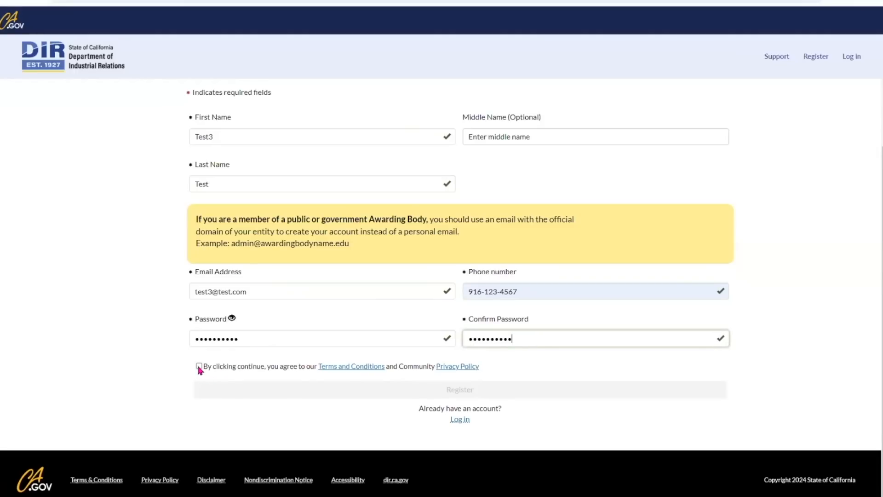
click(199, 367)
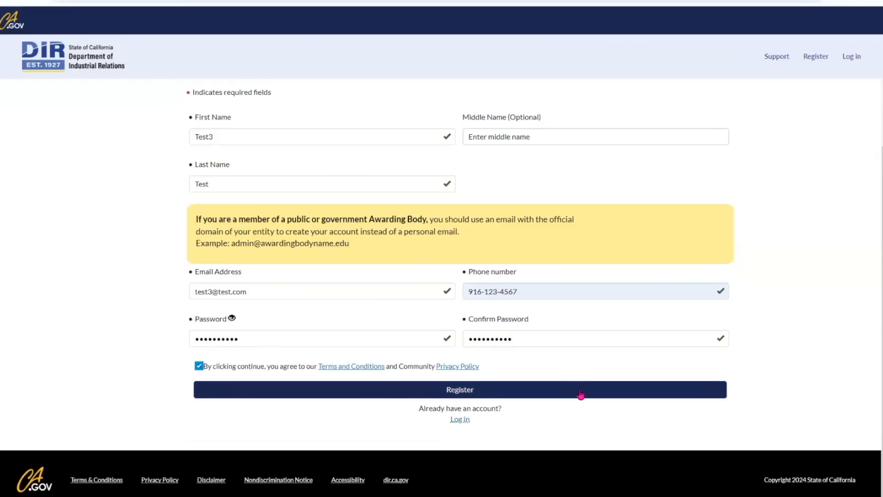
click(460, 393)
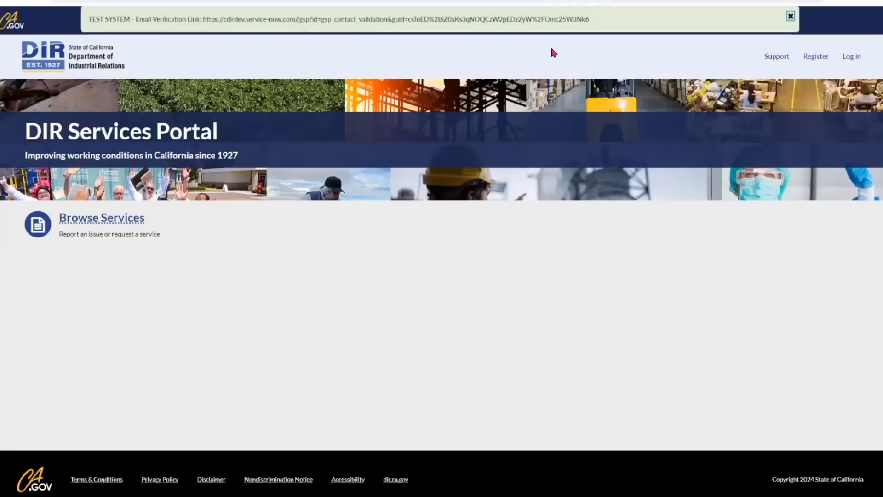
Open the e-mail verification link copied from the banner to verify the account.
drag(596, 24, 204, 24)
key(ctrl+c)
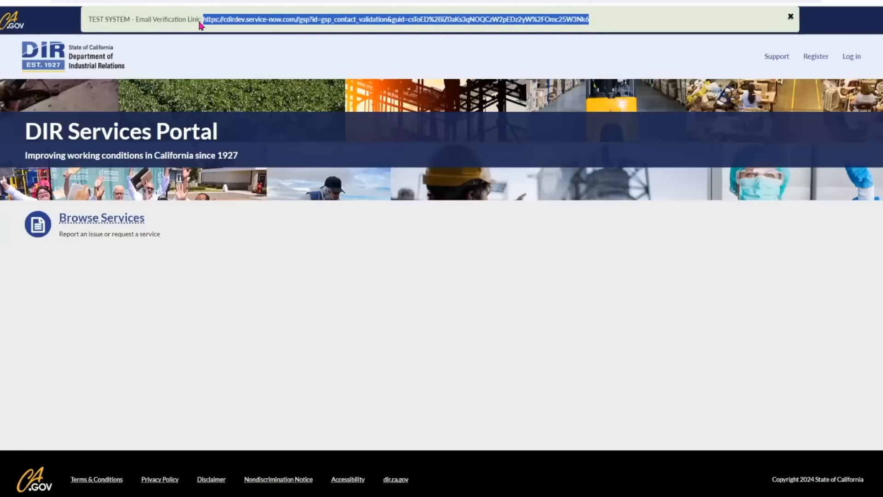
click(215, 1)
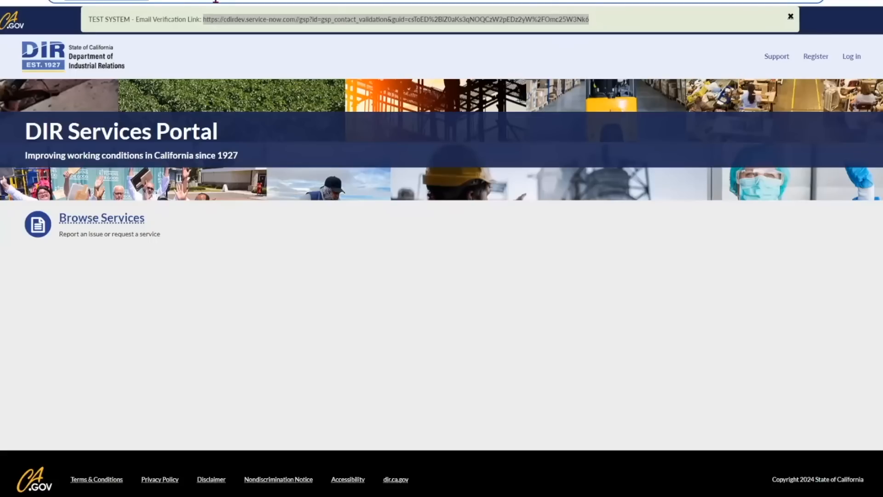
key(ctrl+v)
key(Return)
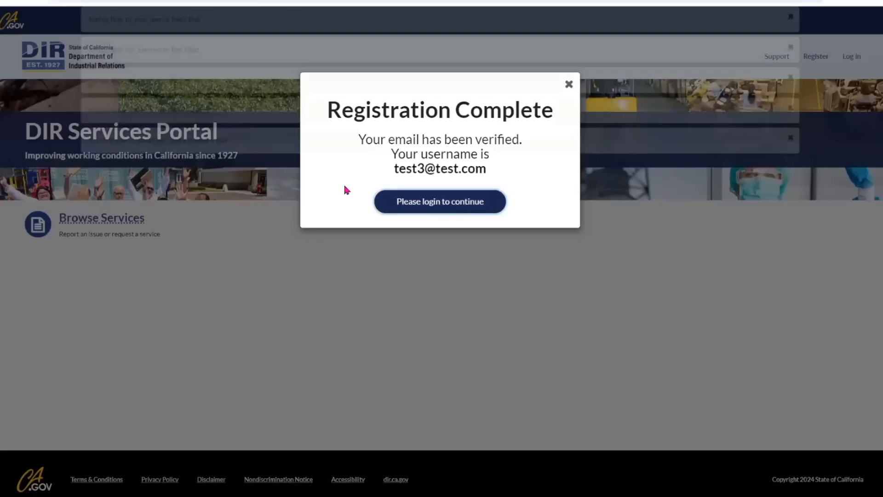
Log in with the new account's e-mail username and password.
click(434, 204)
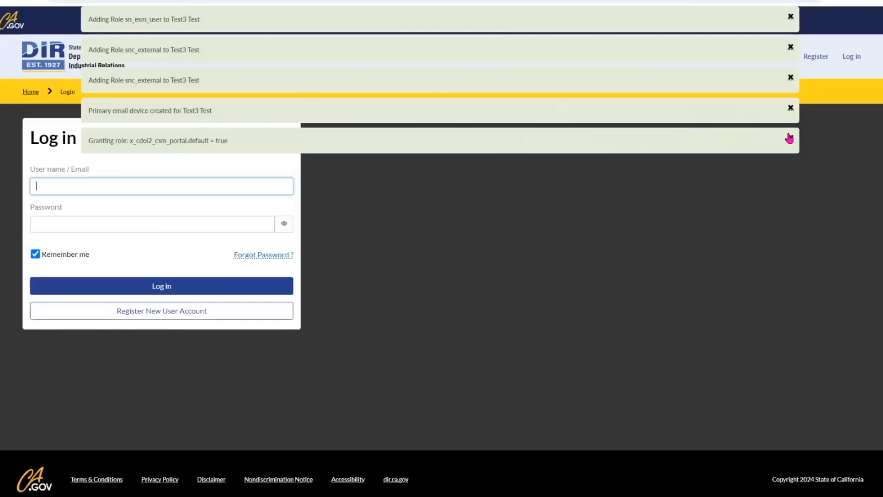
click(791, 138)
click(140, 190)
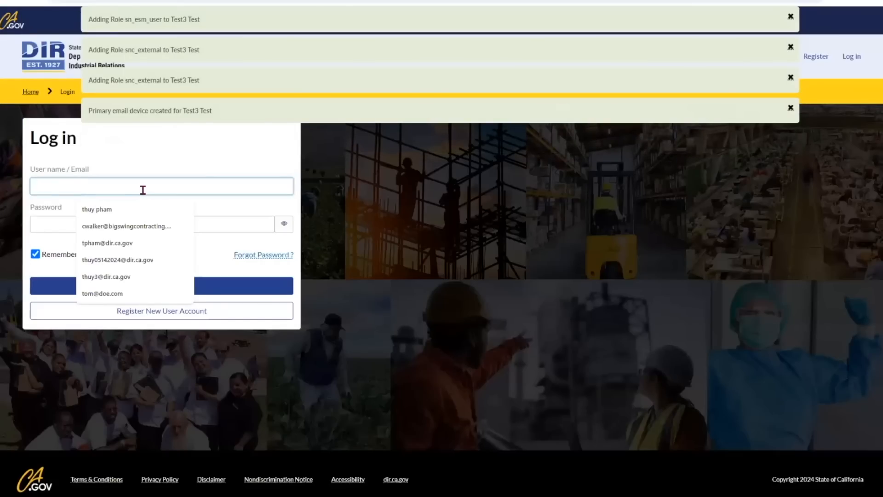
text(t)
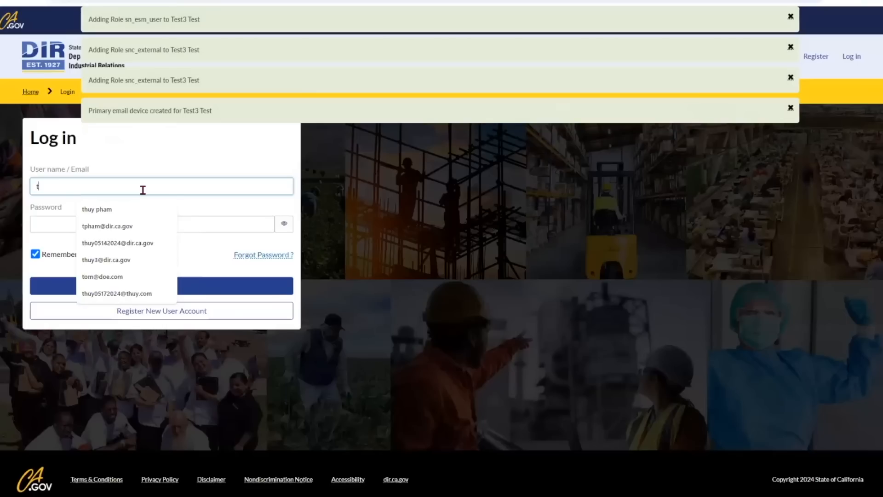
text(est3)
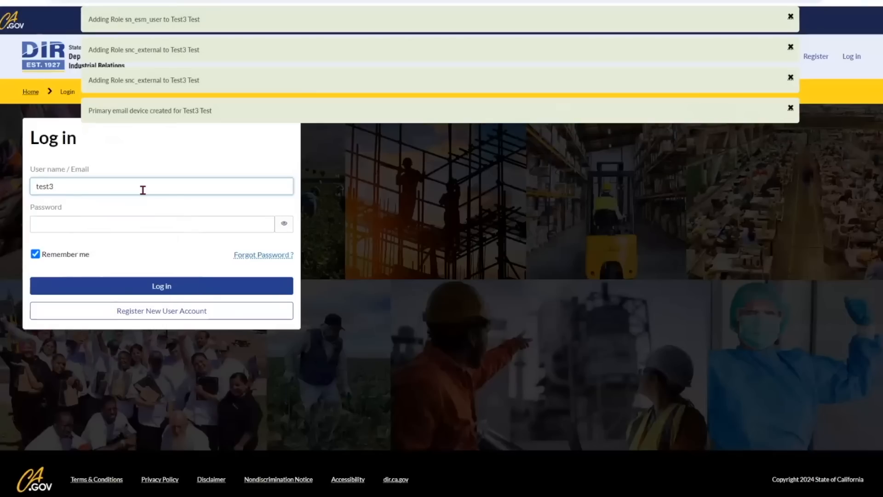
text(@test.com)
key(Tab)
text(•••••)
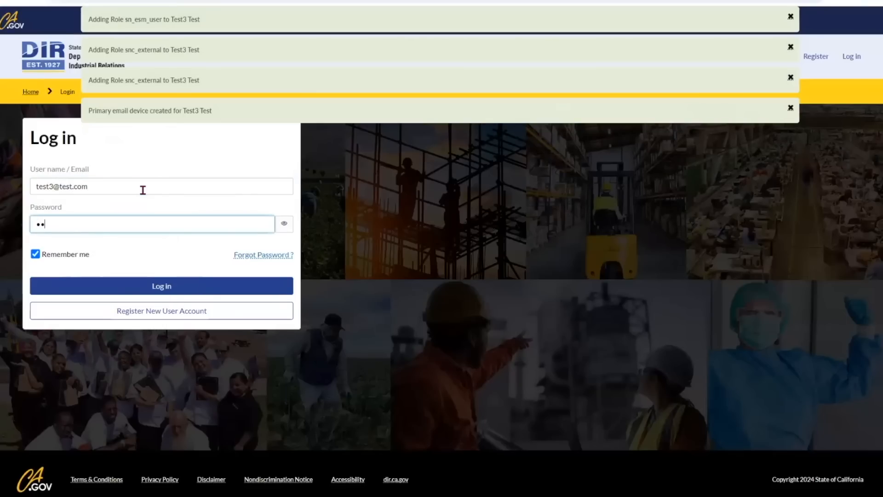
text(•••••)
click(164, 286)
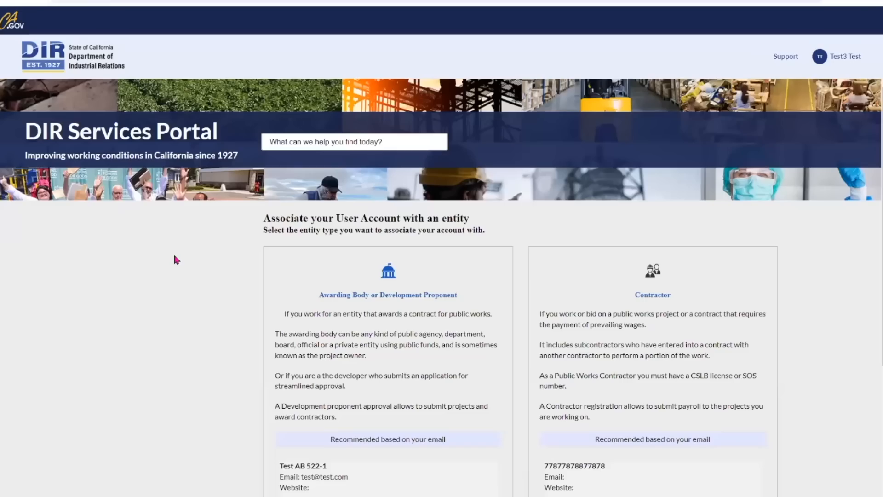
Choose Contractor as the entity type to associate with the account.
scroll(282, 320, down, 3)
scroll(282, 316, up, 1)
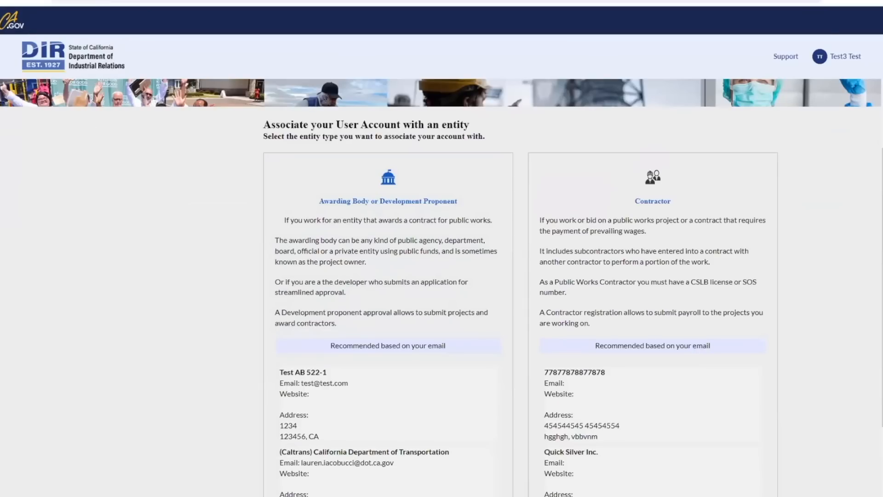
click(673, 259)
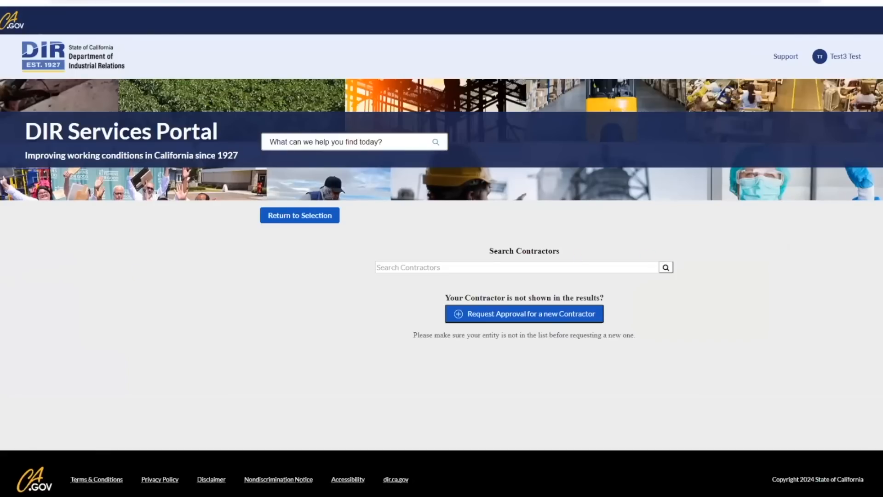
Request a new contractor and paste the PWCR number to load AAAA TEST CO's details.
click(542, 316)
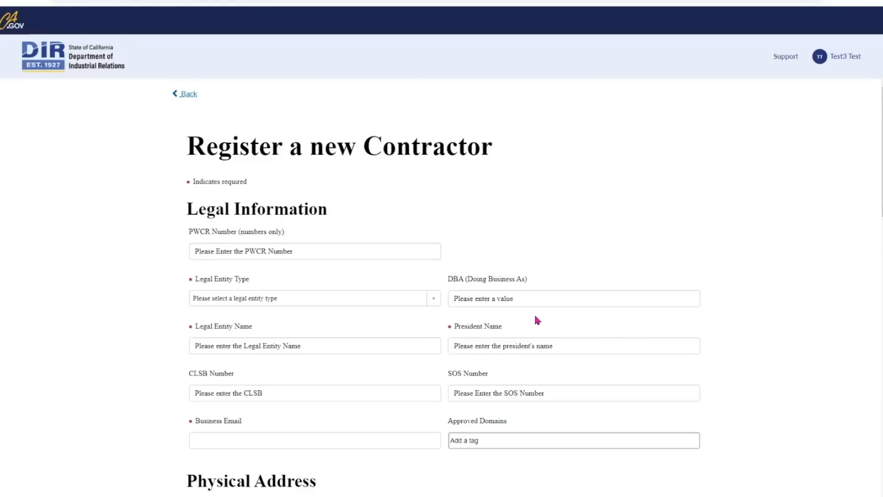
scroll(529, 304, down, 1)
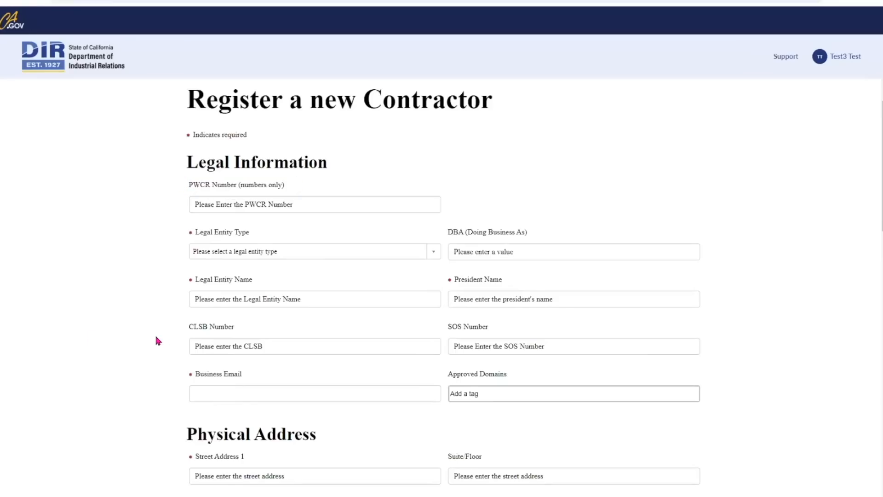
scroll(213, 314, down, 1)
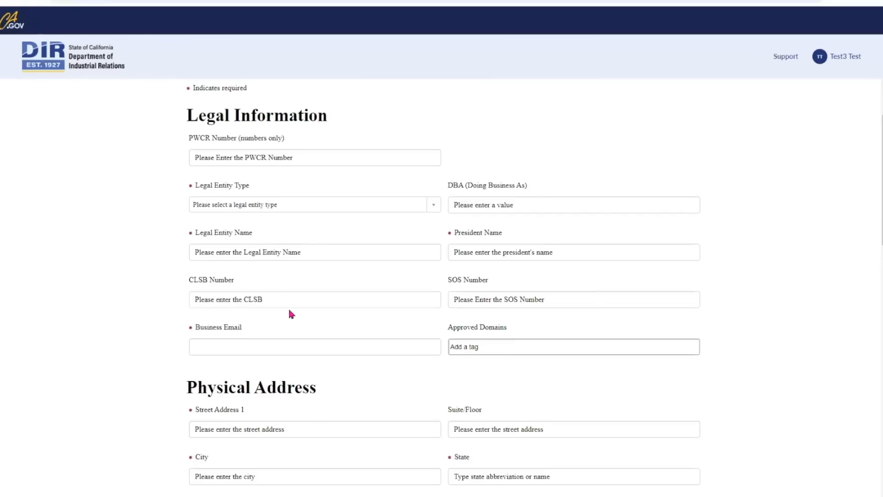
click(235, 158)
key(ctrl+v)
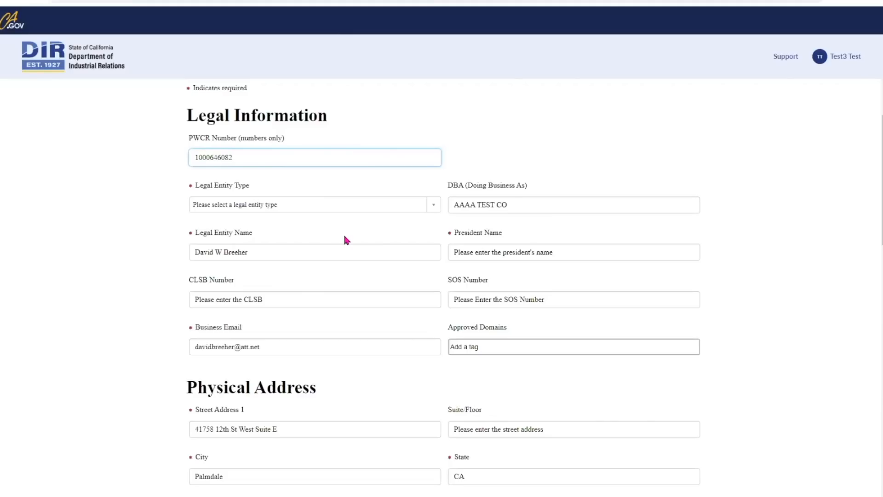
scroll(345, 237, down, 1)
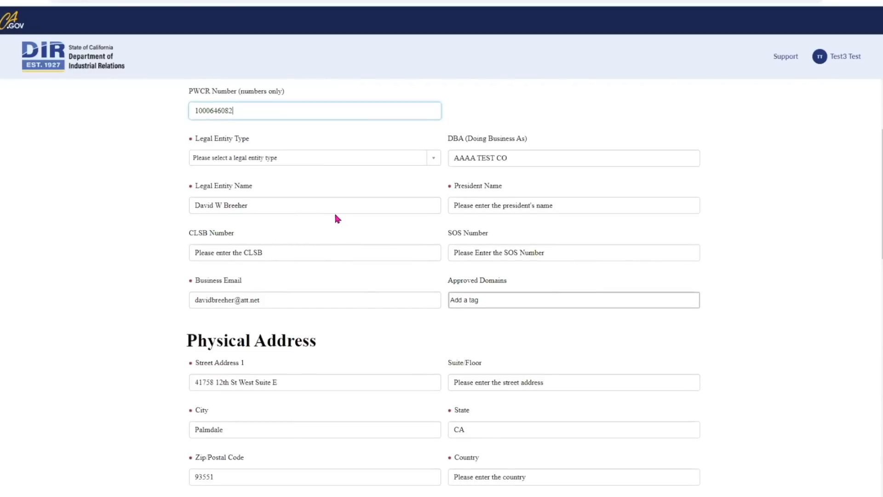
click(435, 160)
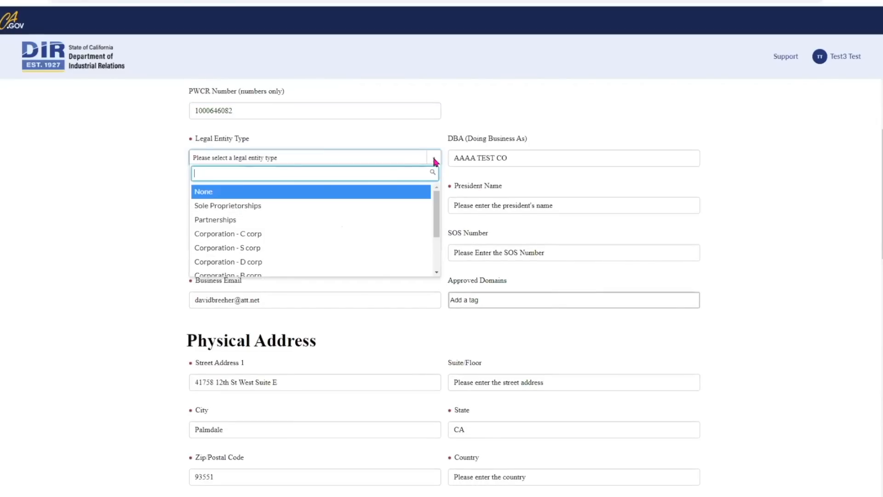
Set the legal entity to Corporation - C corp and enter the president's name and business phone.
click(231, 234)
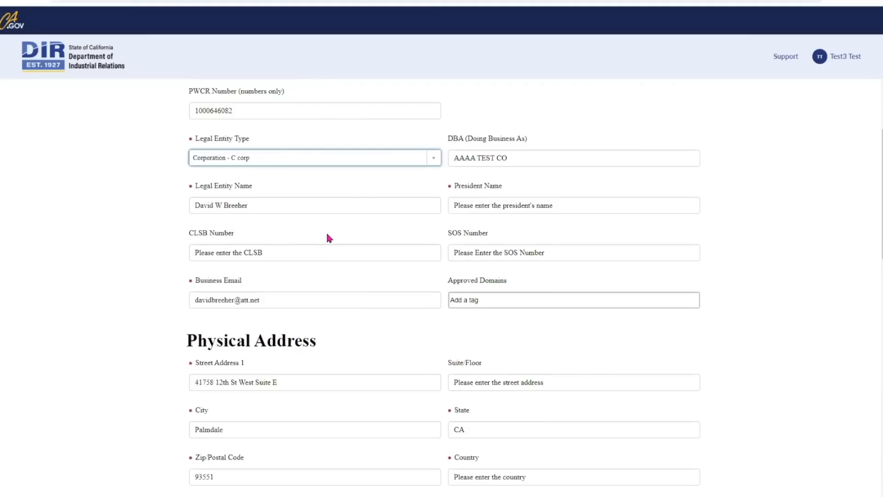
click(467, 203)
text(Test)
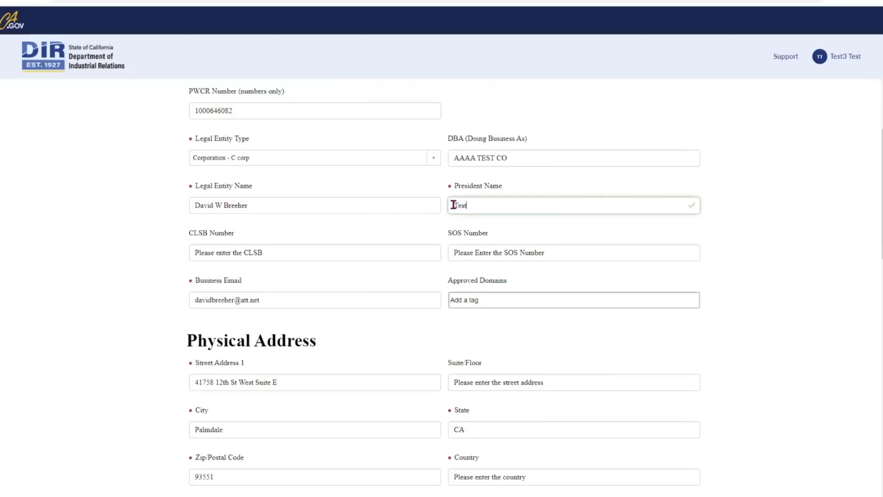
click(361, 327)
scroll(361, 327, down, 1)
scroll(361, 327, up, 1)
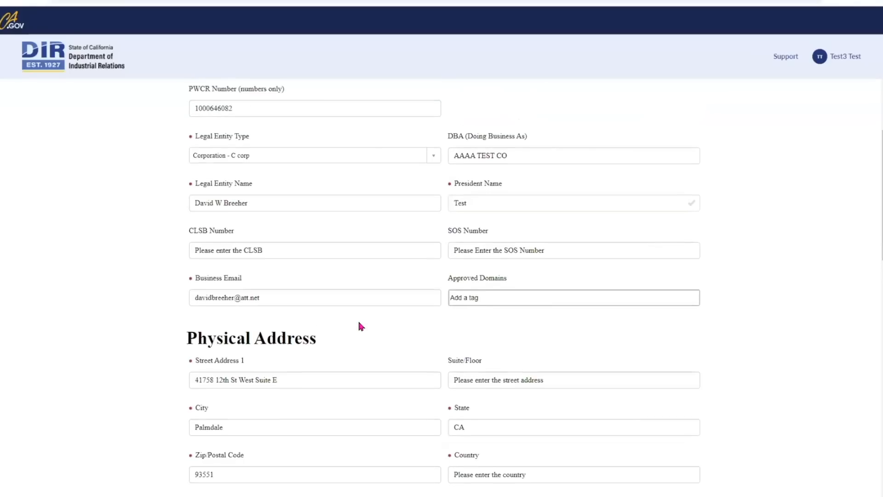
scroll(361, 327, down, 1)
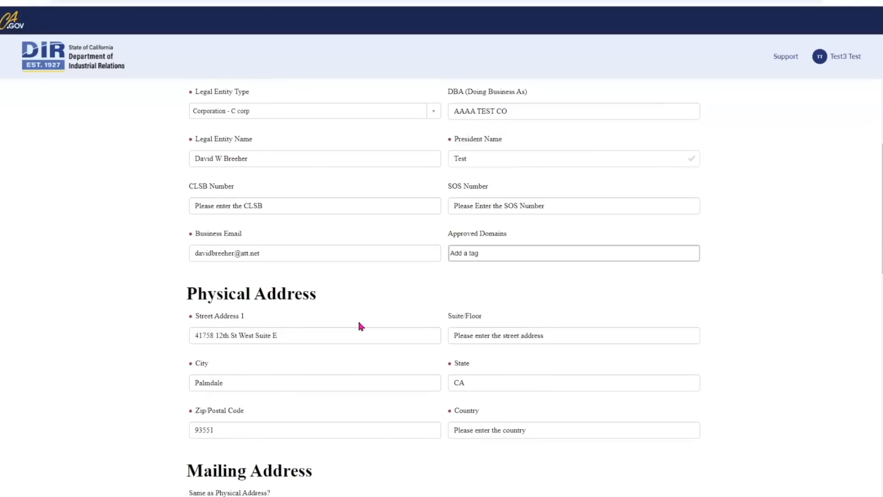
scroll(361, 327, down, 1)
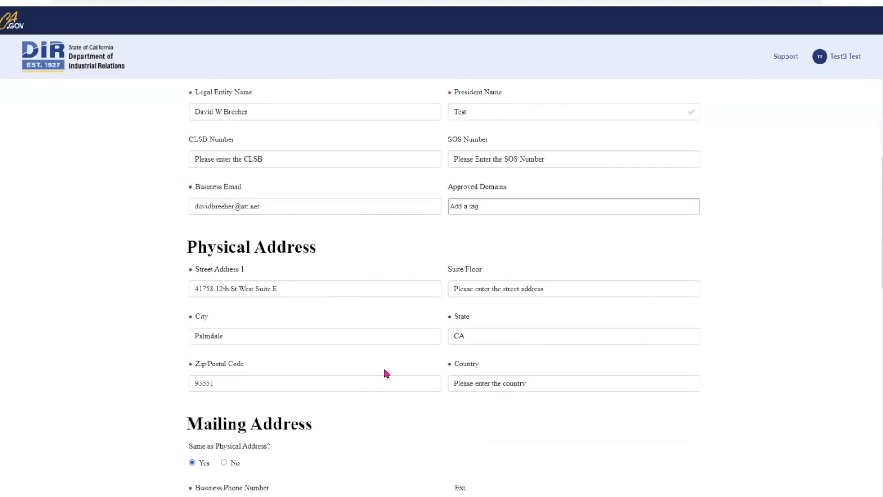
scroll(385, 373, down, 1)
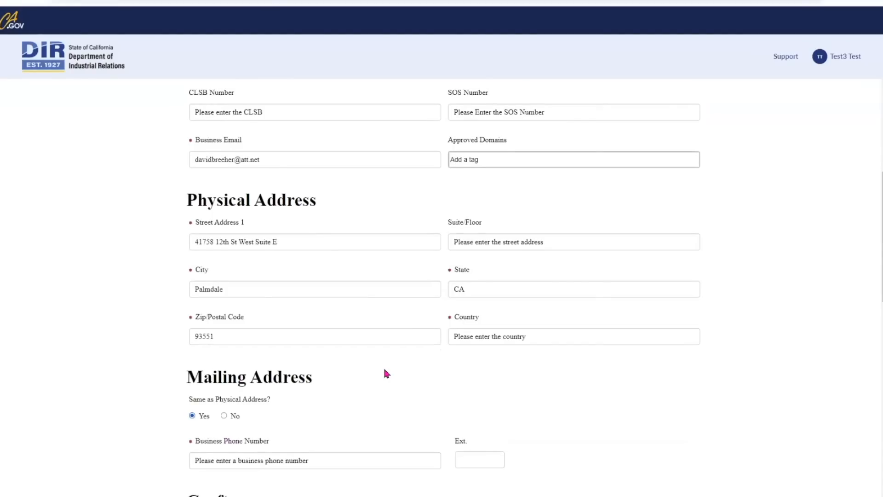
scroll(387, 374, down, 2)
click(341, 366)
text(916)
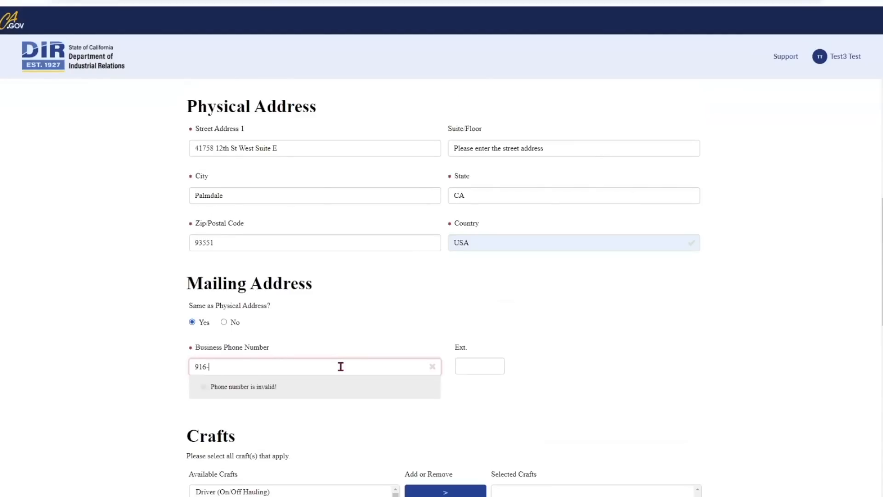
text(-1234567)
scroll(338, 387, down, 2)
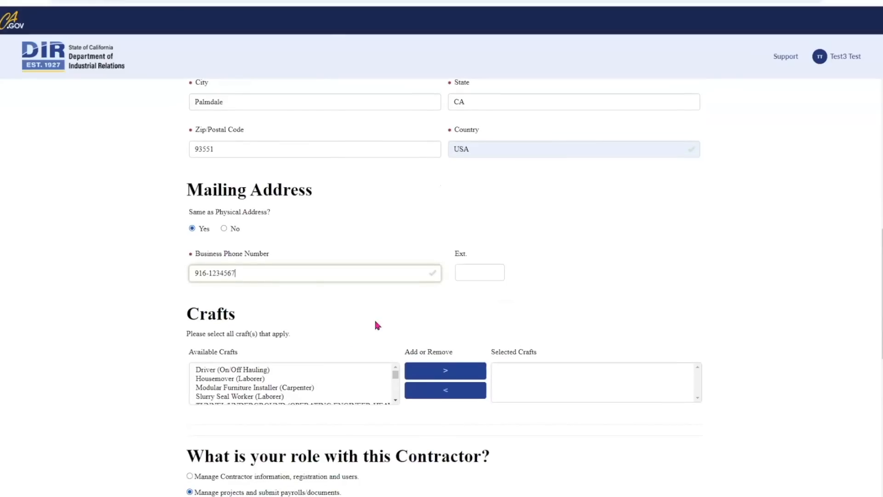
click(510, 312)
Add Housemover (Laborer) to the selected crafts and claim both contractor roles.
scroll(510, 315, down, 3)
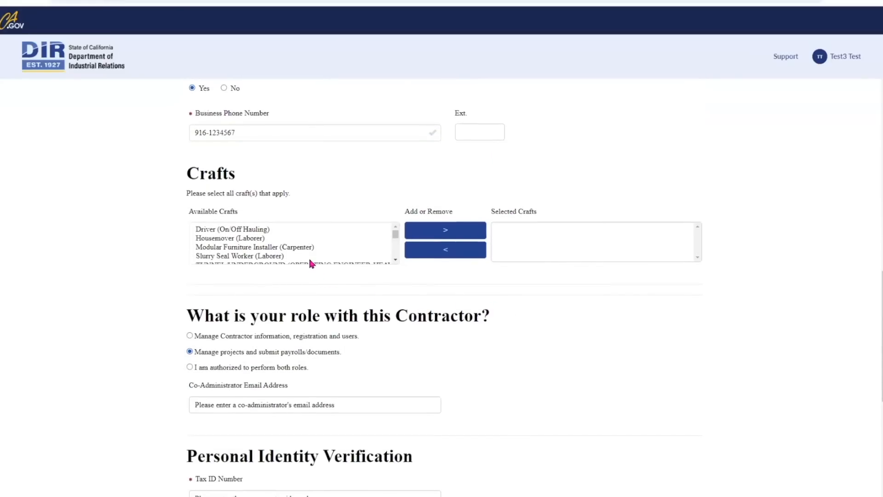
click(262, 239)
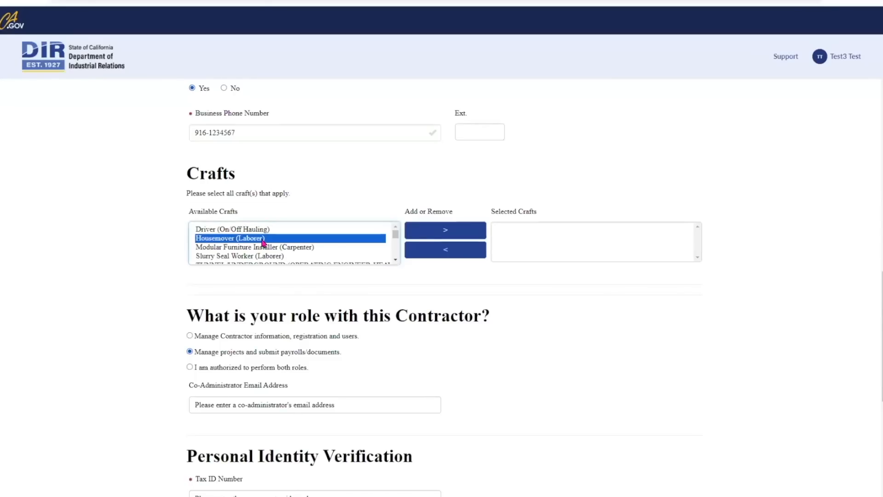
click(445, 232)
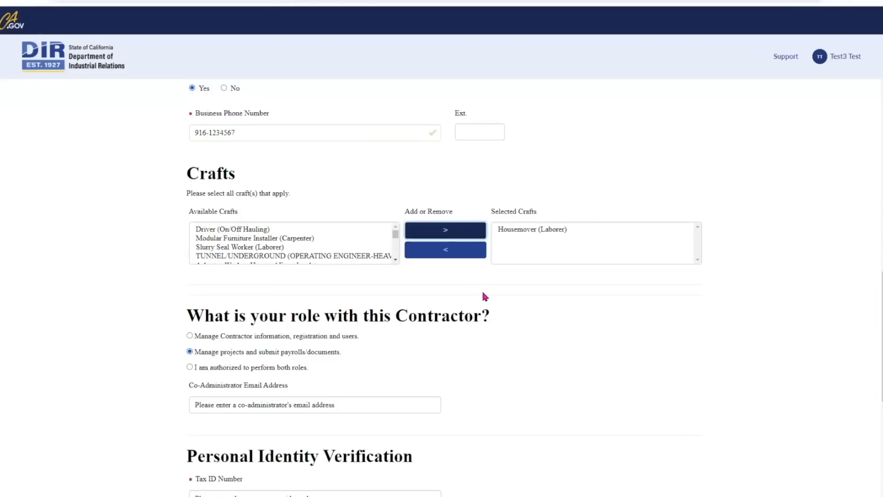
scroll(485, 296, down, 2)
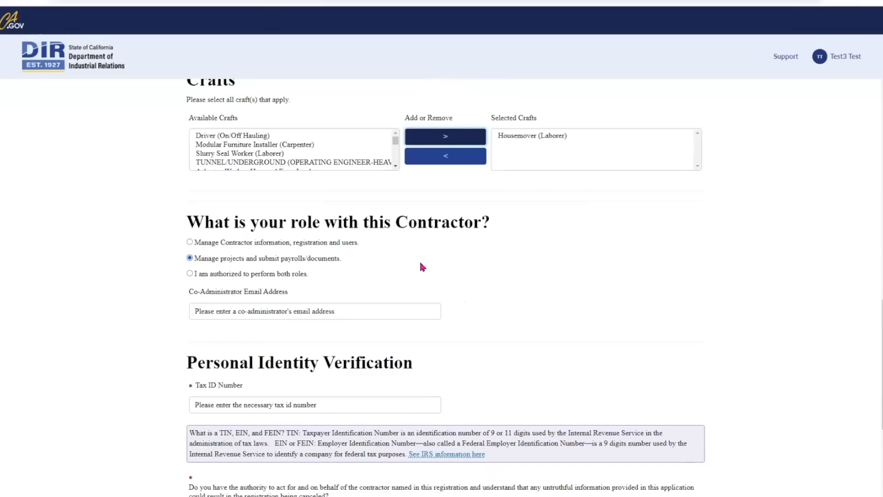
click(190, 274)
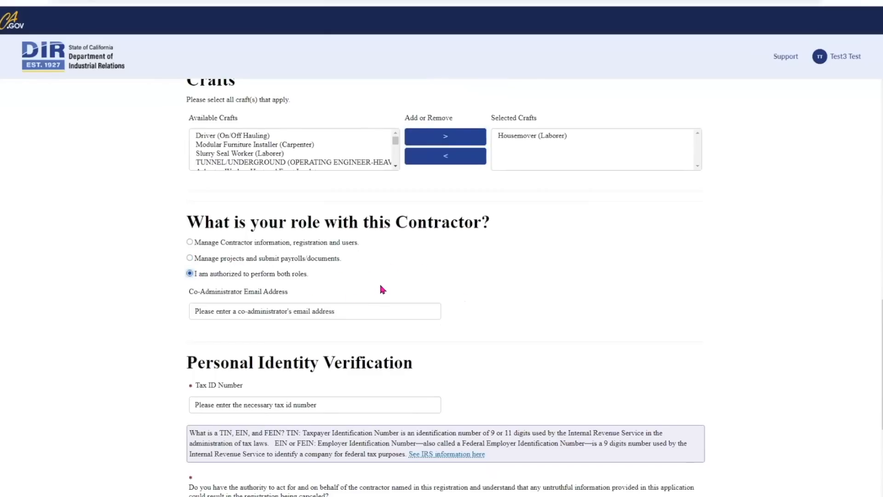
Enter the co-administrator's e-mail and the tax ID number.
scroll(382, 289, down, 1)
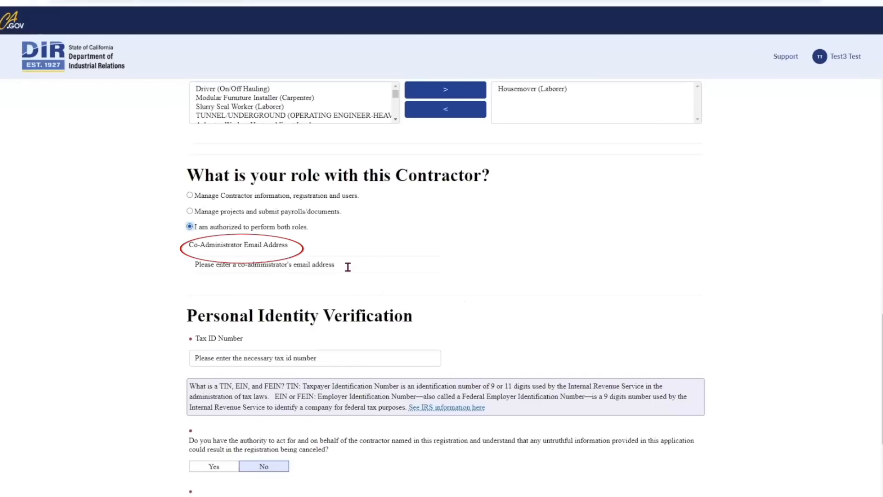
click(237, 264)
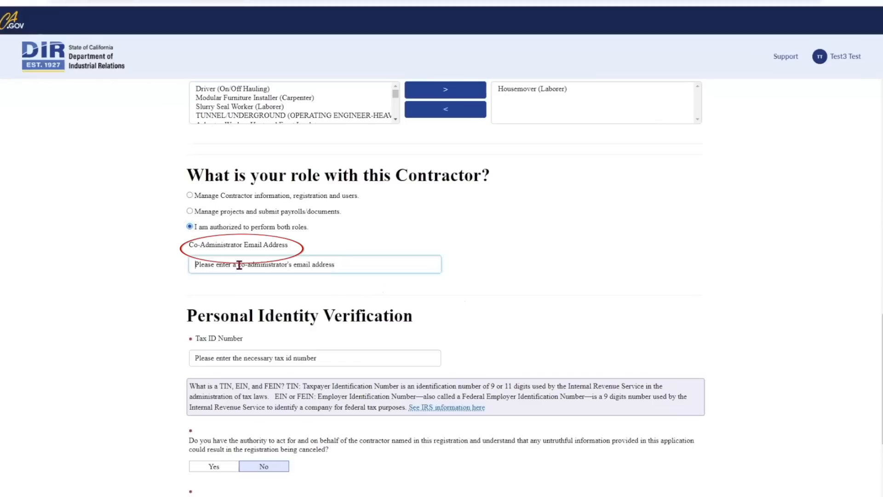
text(t)
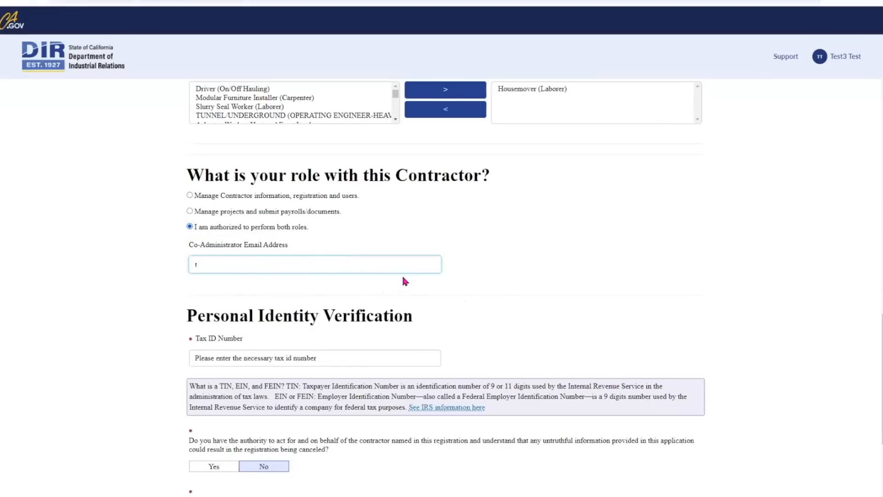
text(est1@test.com)
click(429, 293)
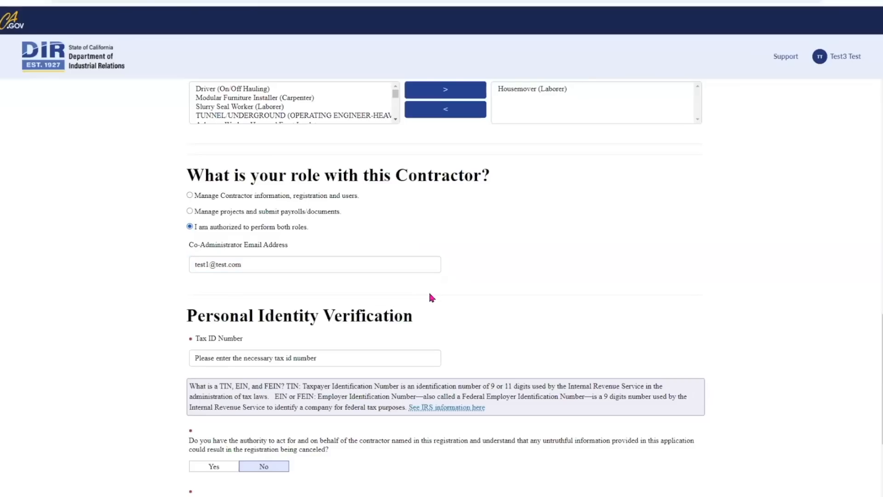
scroll(429, 295, down, 2)
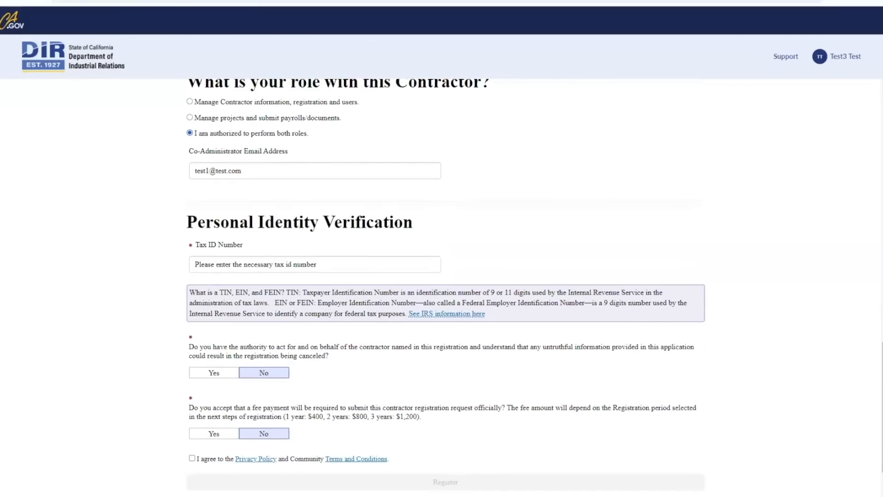
click(257, 264)
text(123456789)
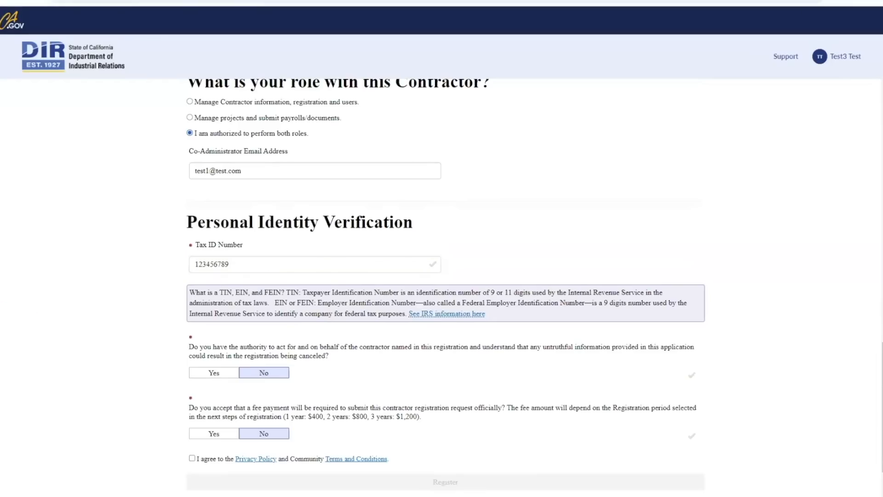
Answer Yes to authority and registration fee, agree to the terms, and submit the registration.
scroll(363, 365, down, 2)
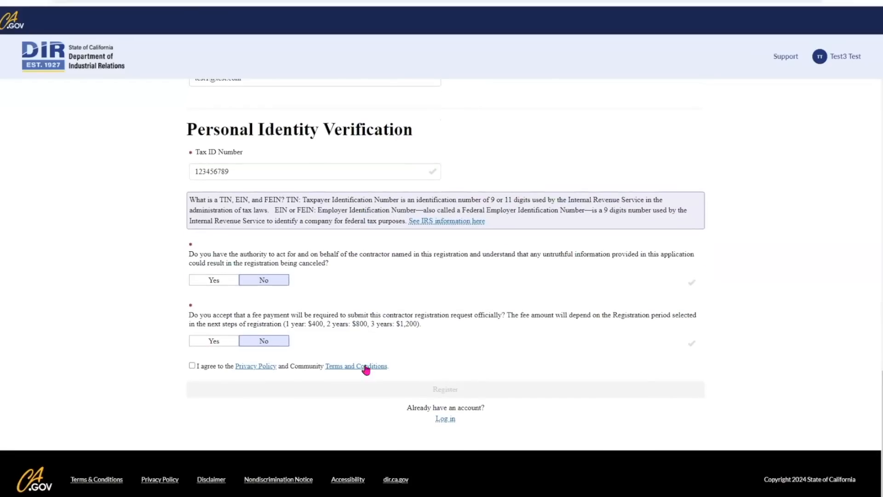
click(222, 284)
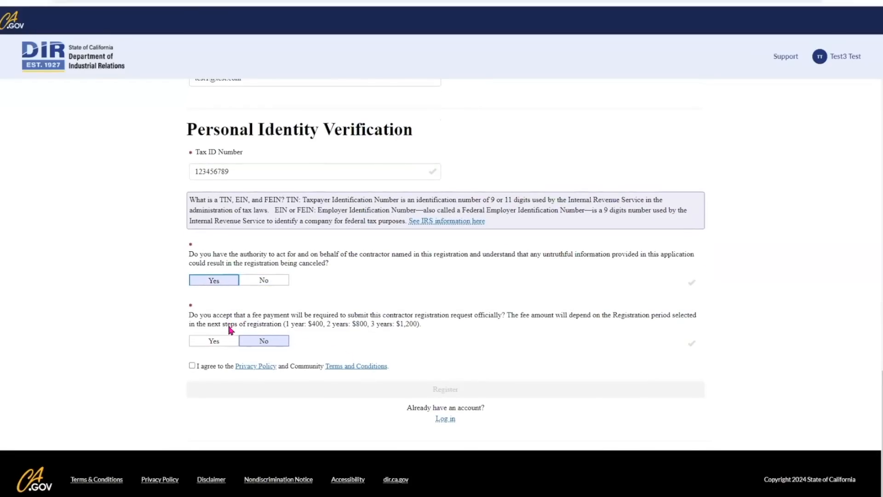
click(224, 342)
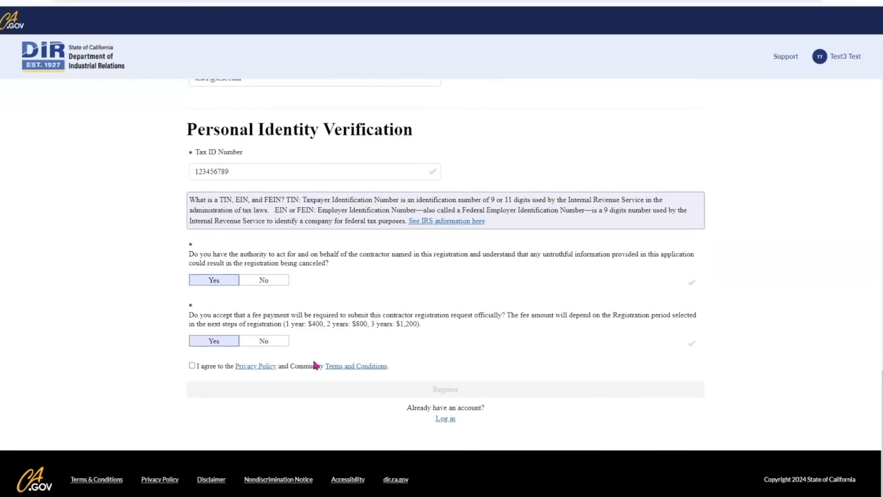
click(191, 366)
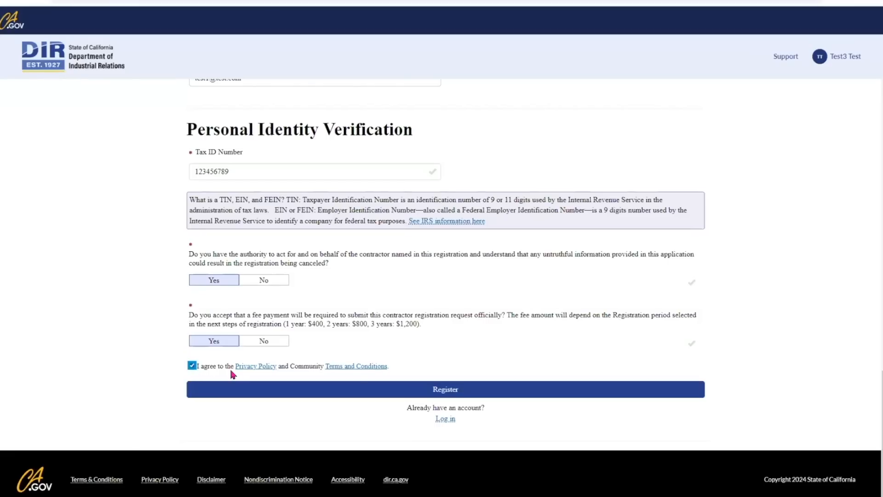
click(452, 391)
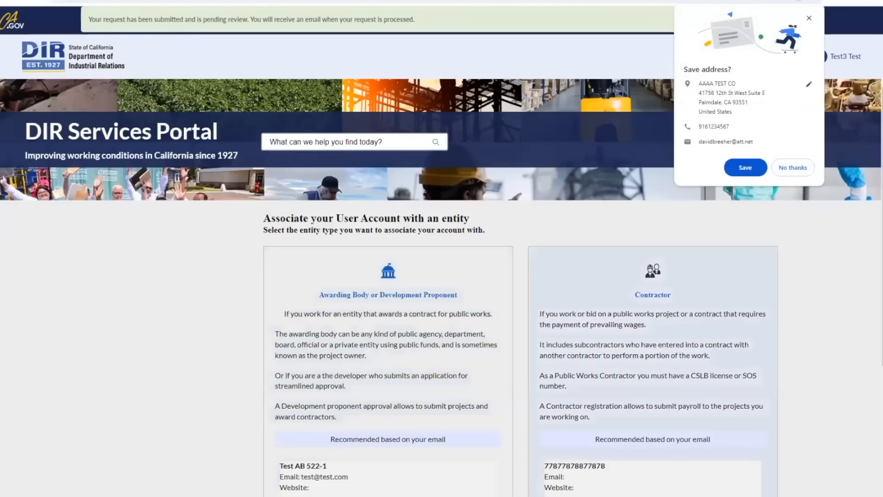
Dismiss the save-address prompt and log back in with the account password.
click(793, 168)
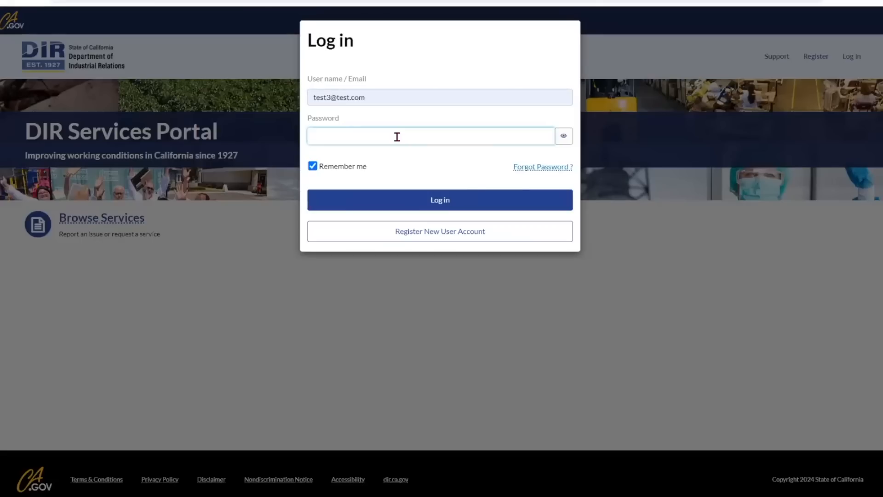
text(•••••••••••)
click(458, 198)
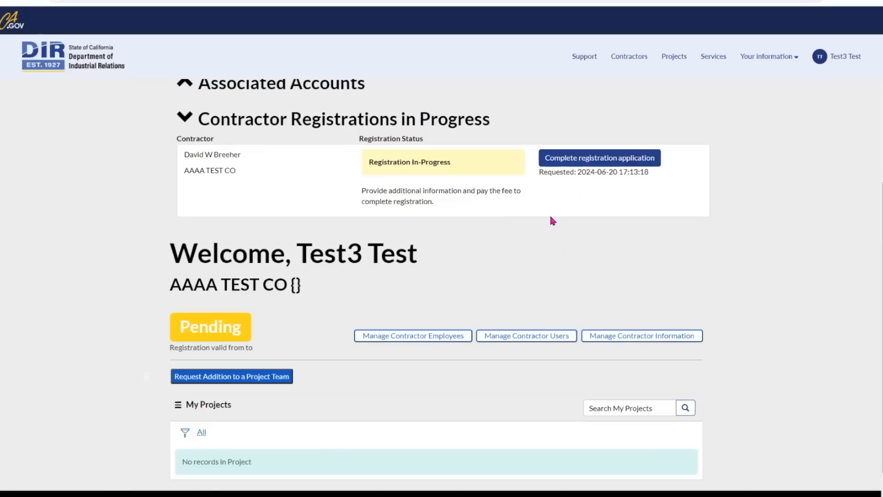
Resume the AAAA TEST CO registration application and advance to its Crafts page.
click(575, 159)
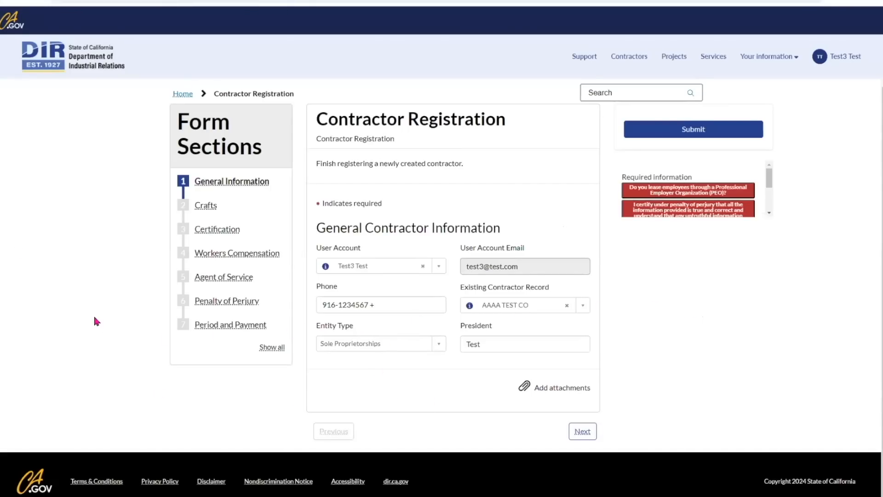
click(583, 430)
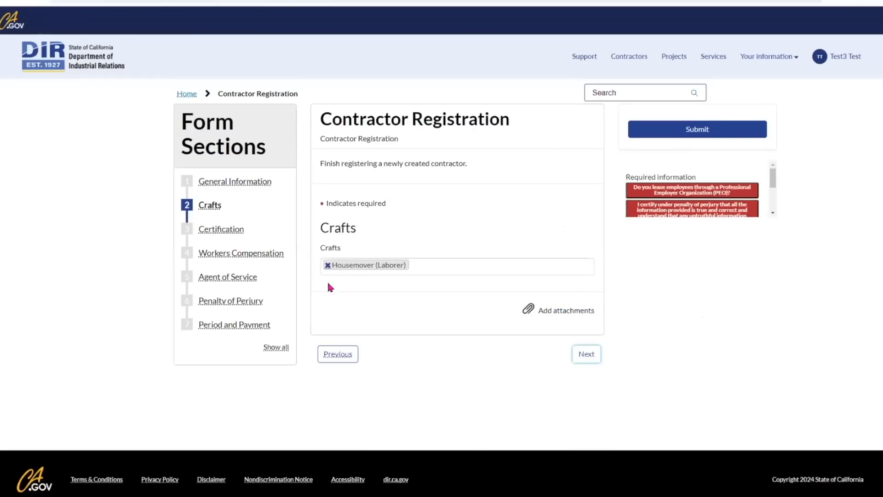
On the Certification section, answer No to the delinquent liability and debarment questions.
click(588, 356)
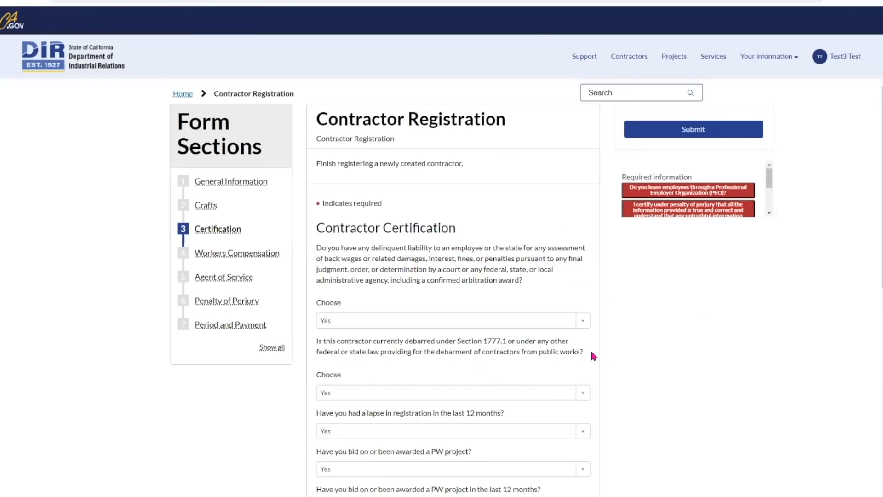
scroll(590, 348, down, 1)
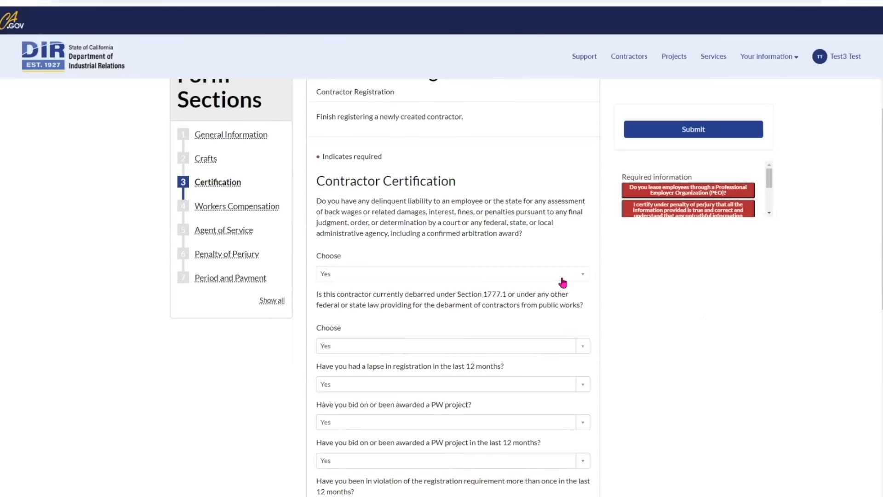
click(583, 277)
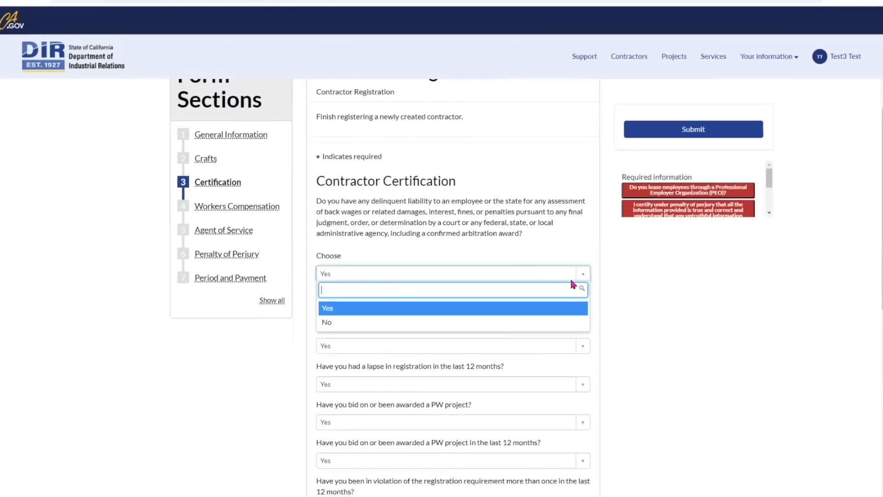
click(371, 323)
scroll(487, 340, down, 1)
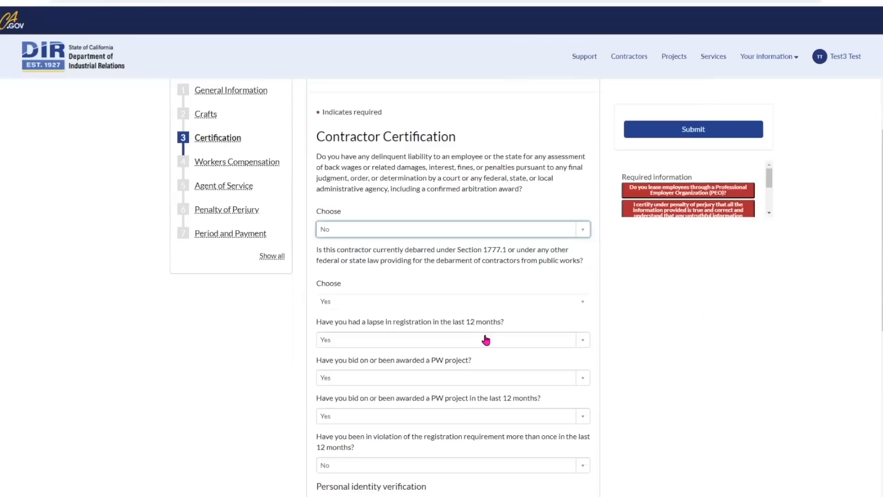
click(583, 297)
click(328, 350)
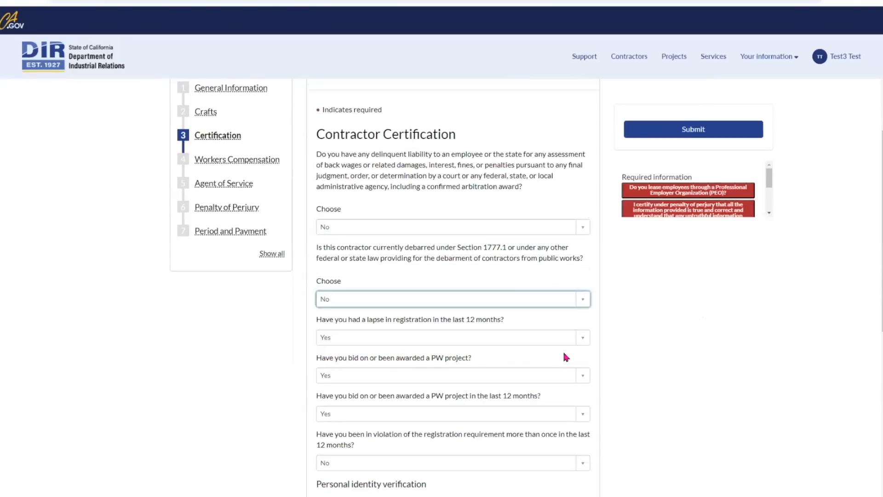
Answer No to the registration-lapse and PW-project questions and continue to Workers Compensation.
scroll(564, 350, down, 2)
click(582, 245)
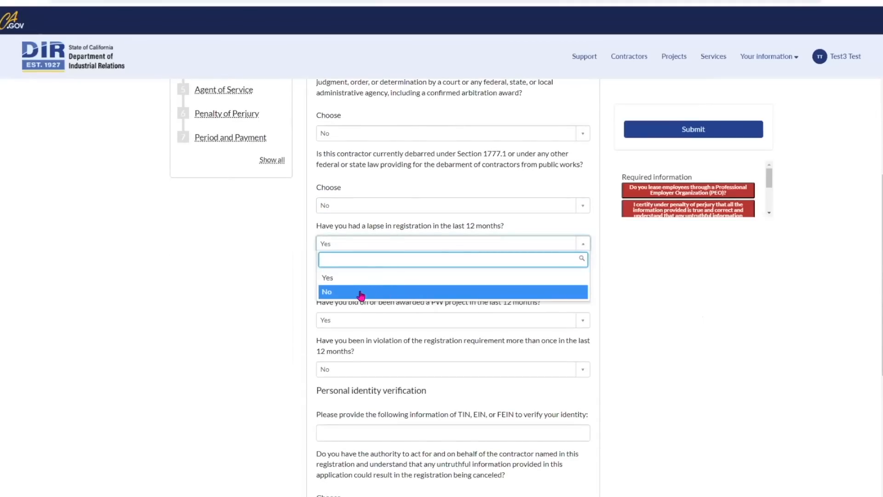
click(327, 293)
scroll(566, 313, down, 1)
click(578, 236)
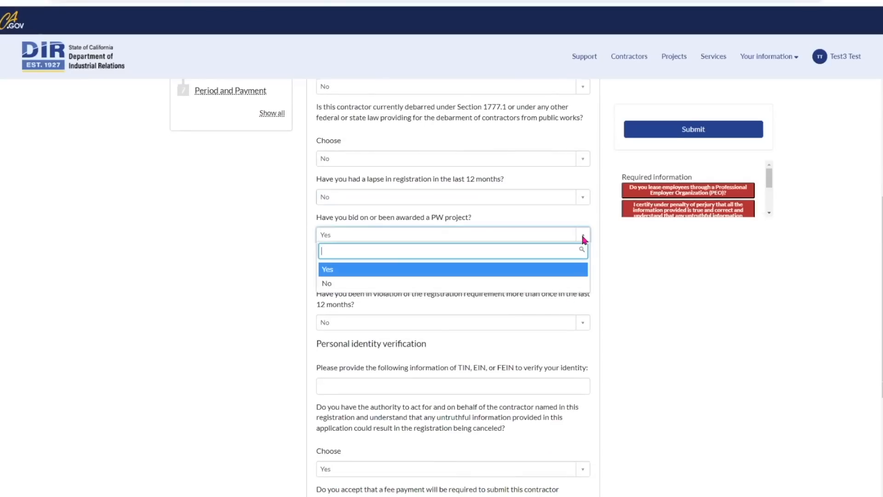
click(333, 284)
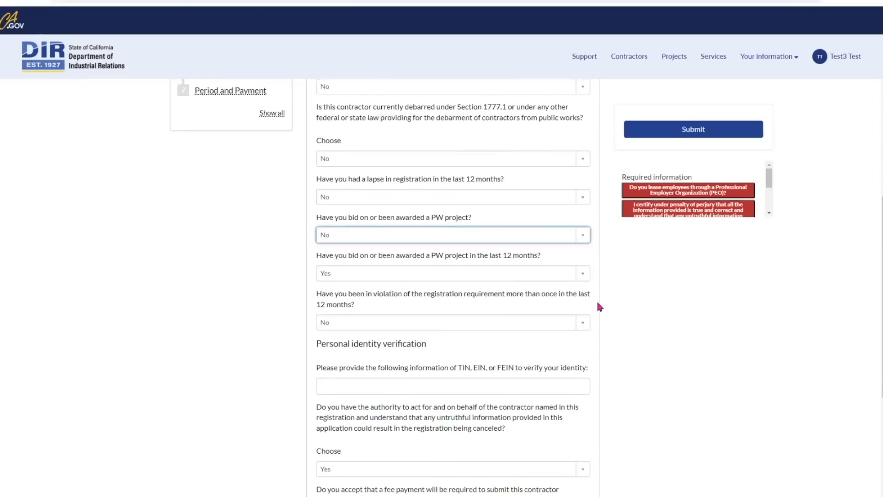
scroll(597, 299, down, 1)
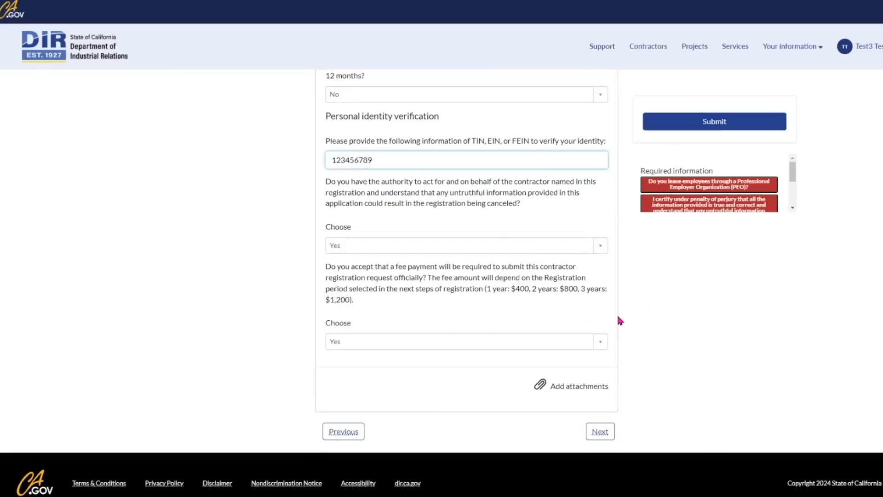
click(620, 320)
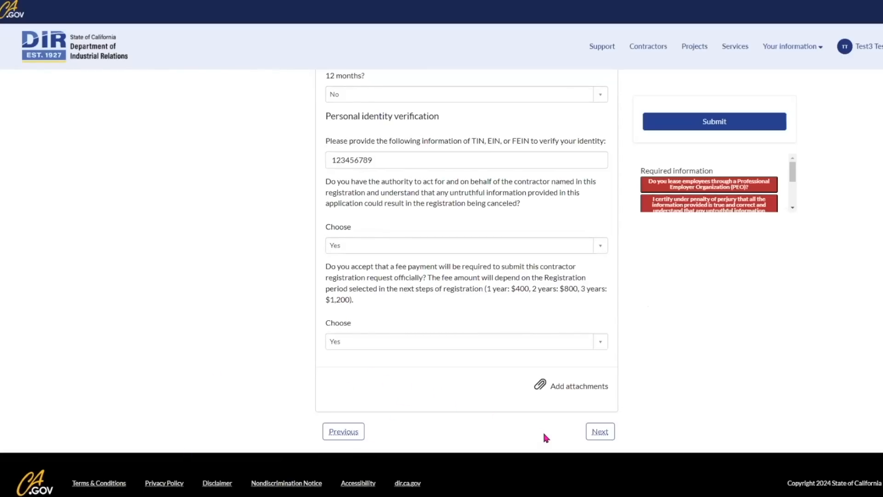
click(600, 432)
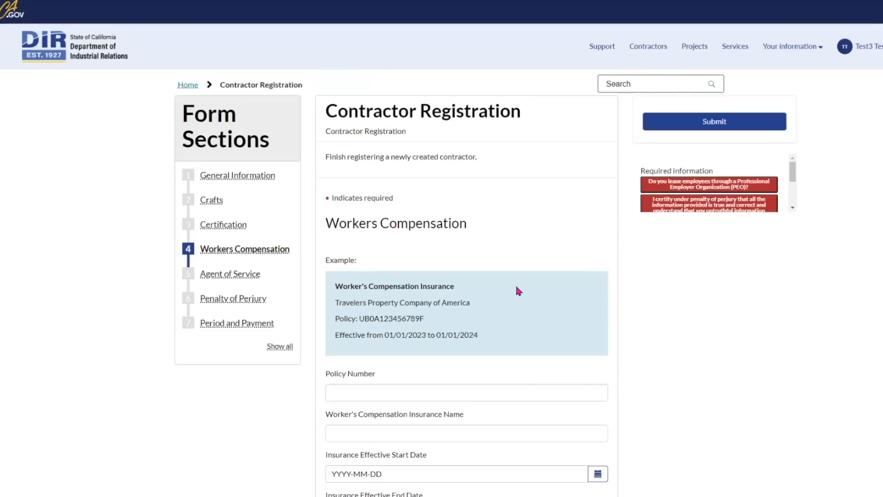
Set the insurance end date to 2024-07-30, answer No to the PEO question, and continue.
scroll(514, 283, down, 3)
click(477, 296)
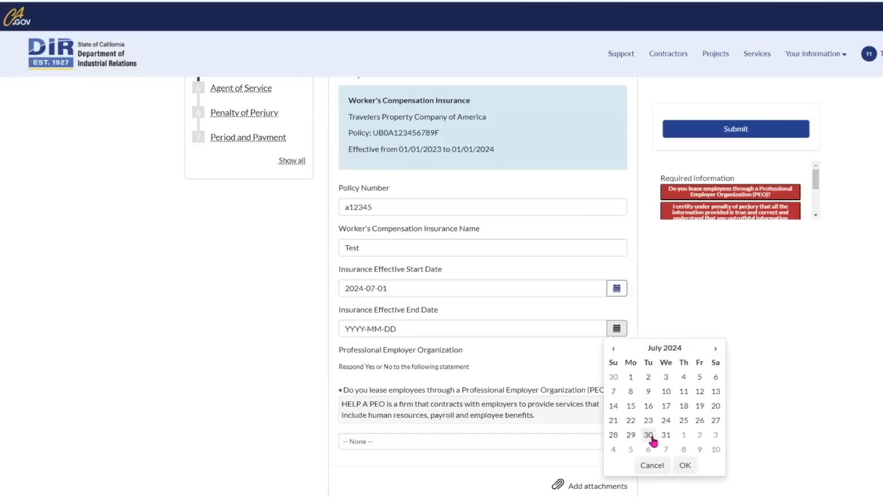
click(651, 436)
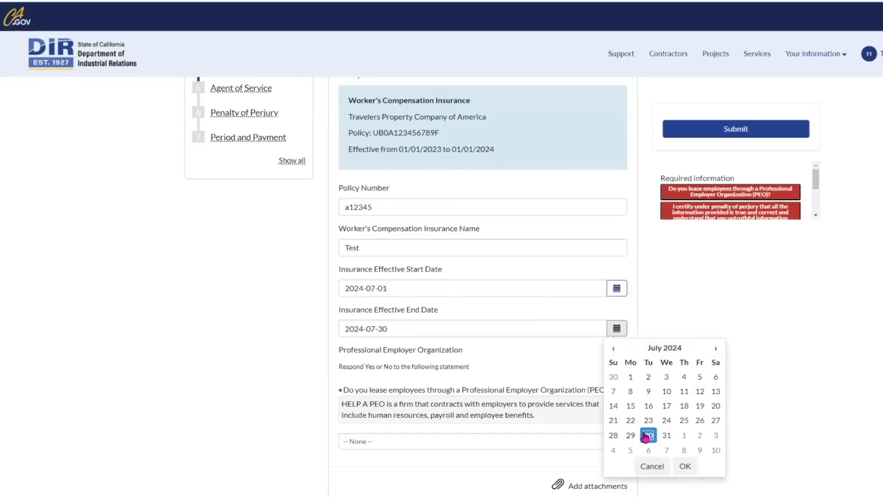
click(566, 364)
scroll(567, 364, down, 2)
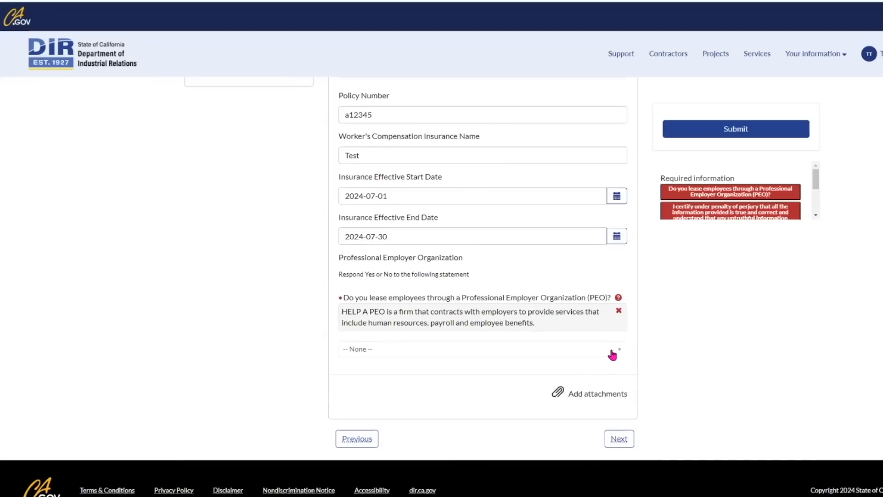
click(620, 355)
click(352, 413)
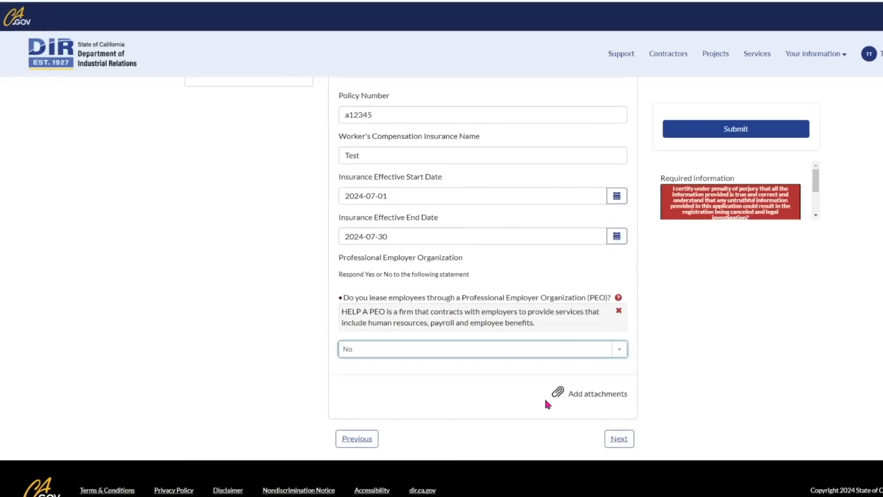
click(724, 325)
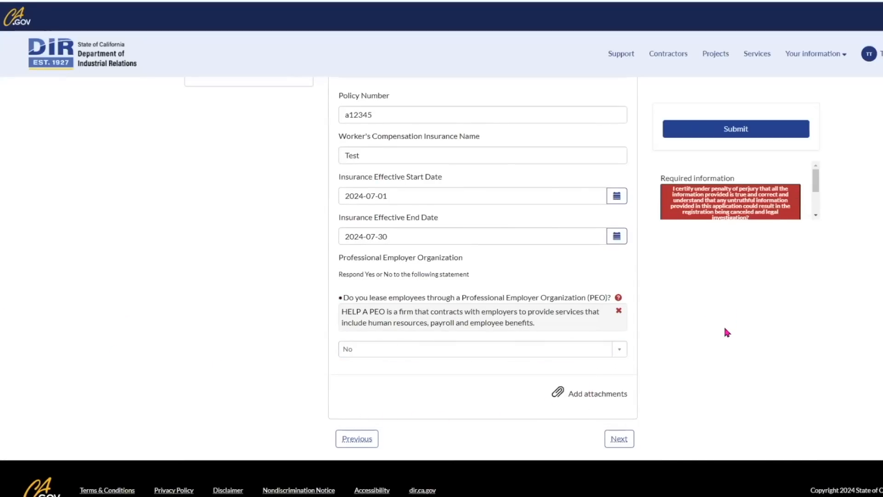
click(620, 440)
Fill in the agent of service's name and street address, then continue to Penalty of Perjury.
scroll(599, 254, up, 2)
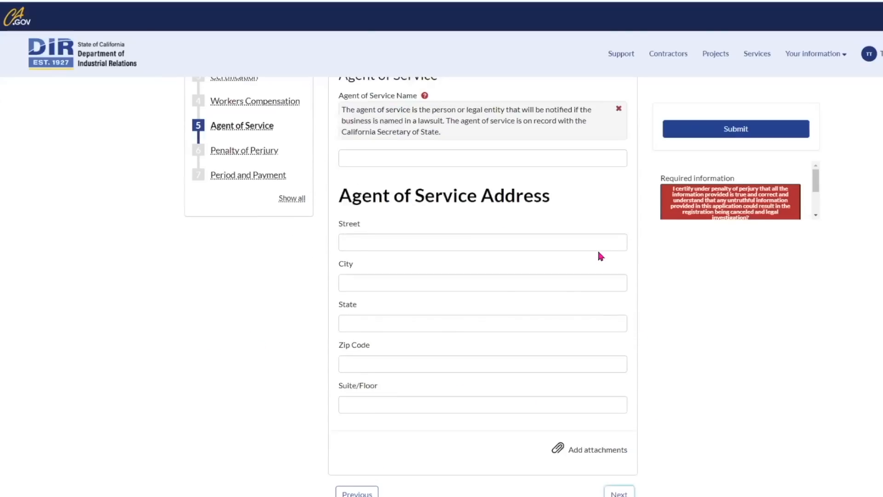
scroll(588, 246, up, 2)
click(549, 292)
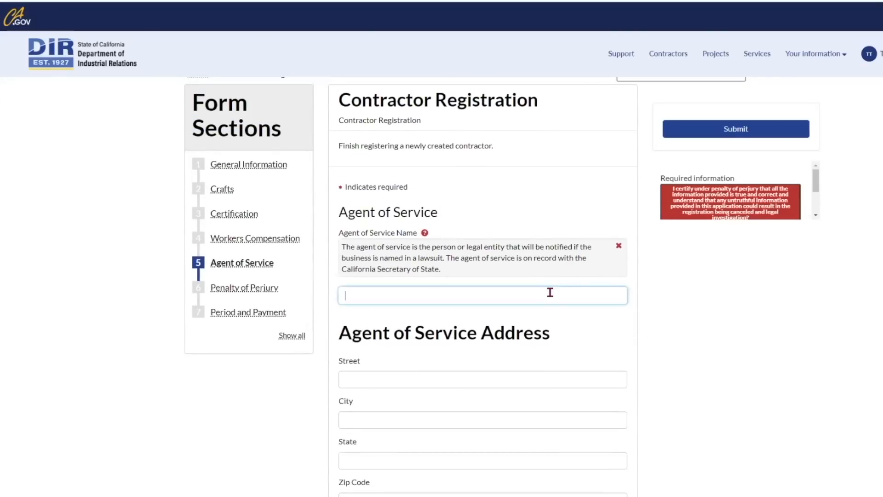
text(Test)
click(513, 378)
scroll(514, 378, down, 3)
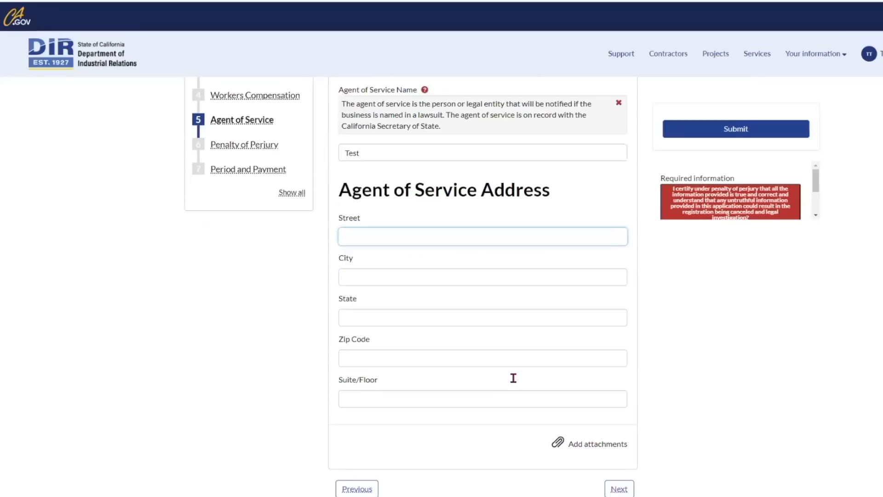
text(123 Street Ave.)
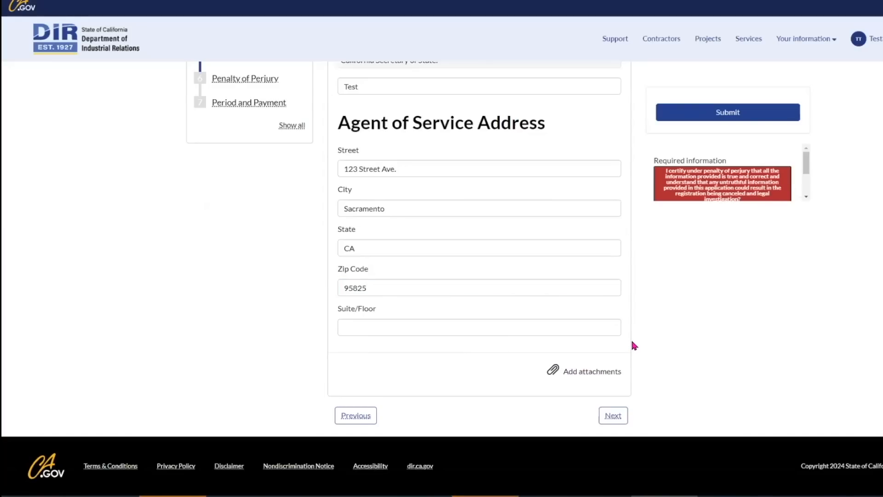
scroll(632, 342, up, 2)
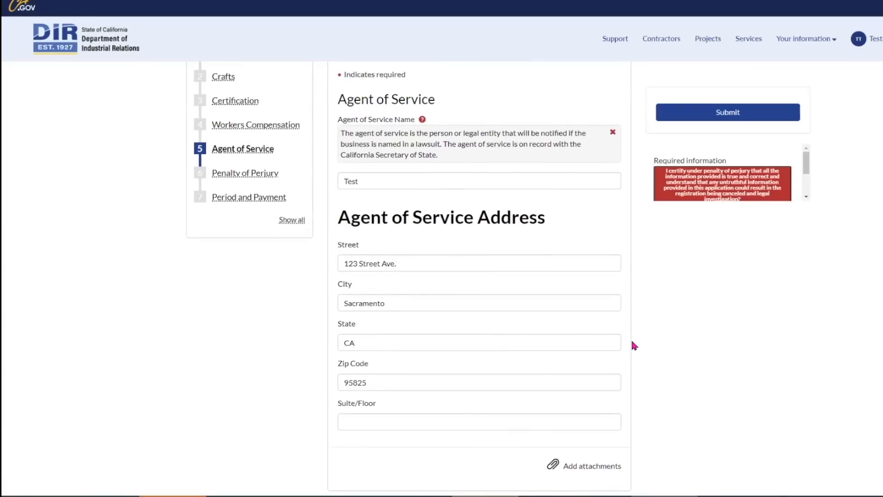
scroll(631, 342, down, 3)
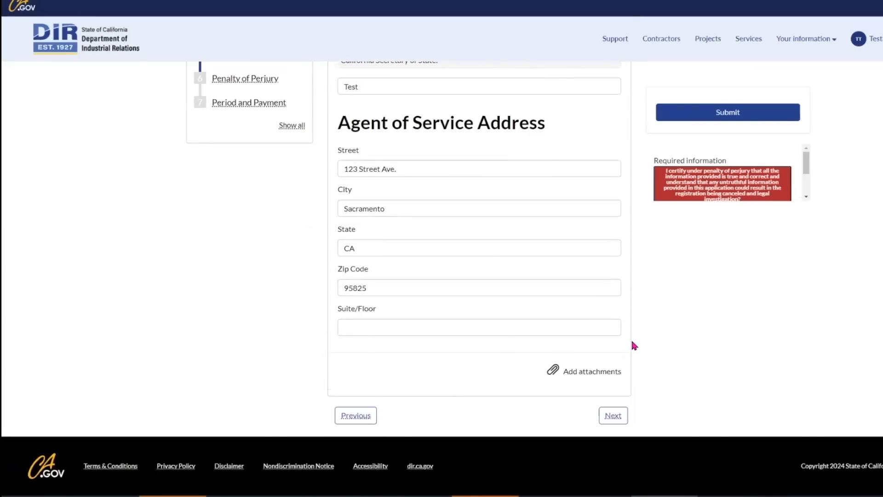
click(612, 416)
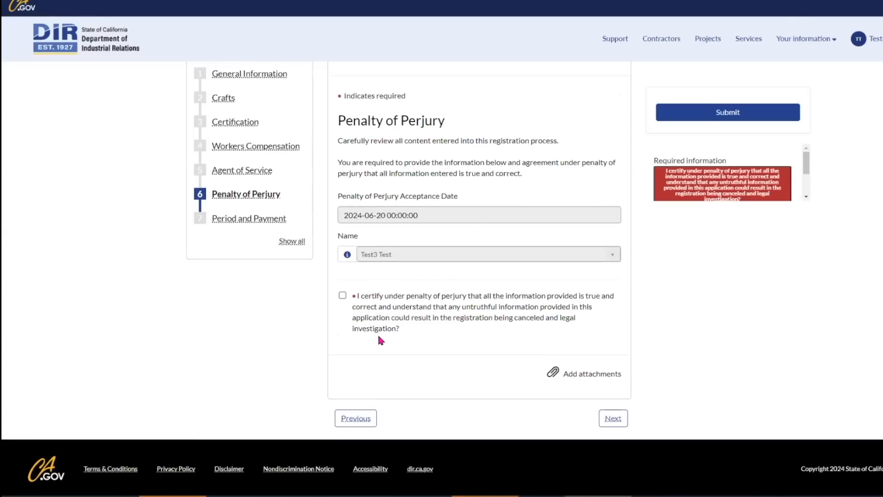
Tick the penalty-of-perjury certification and continue to the Registration Period and Payment step.
scroll(377, 338, up, 1)
scroll(363, 360, down, 1)
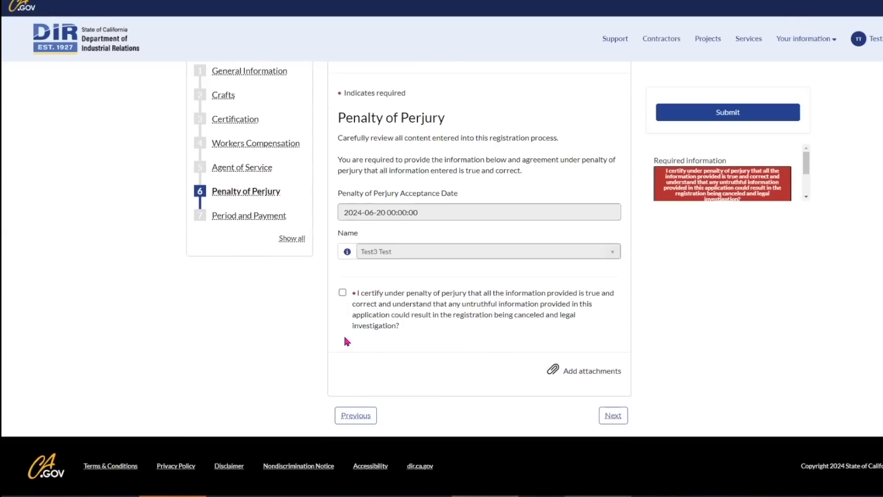
click(341, 292)
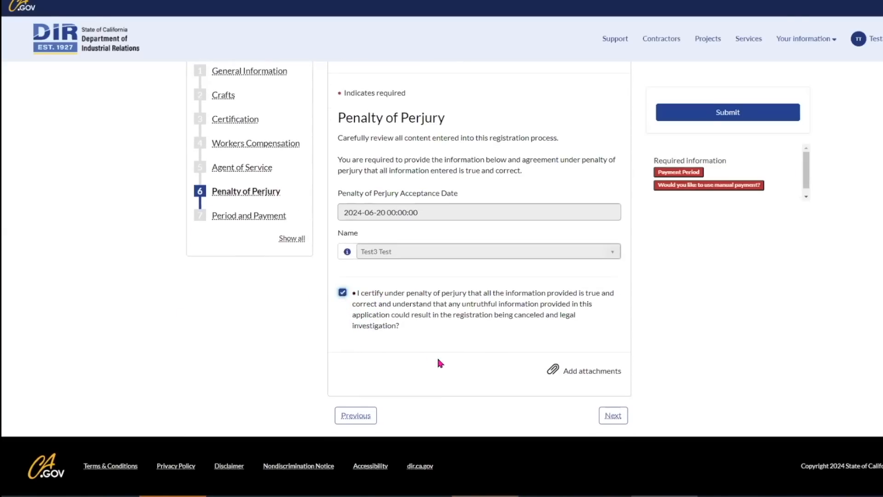
click(612, 415)
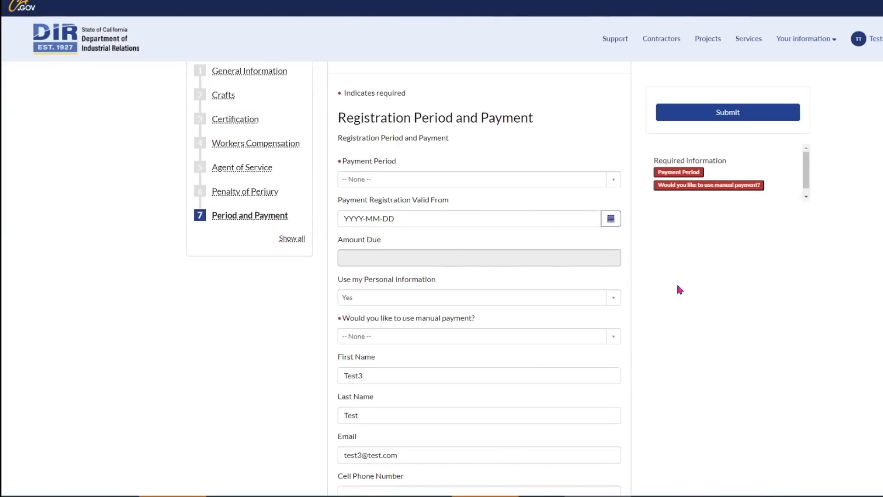
Choose the 1 Year - $400 payment period, answer No to the lapse, valid from 2024-07-01.
click(612, 179)
click(383, 228)
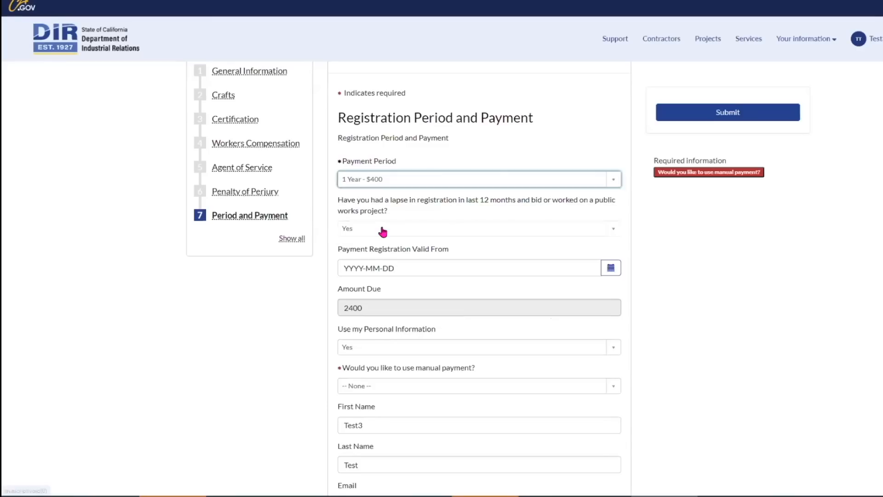
click(616, 232)
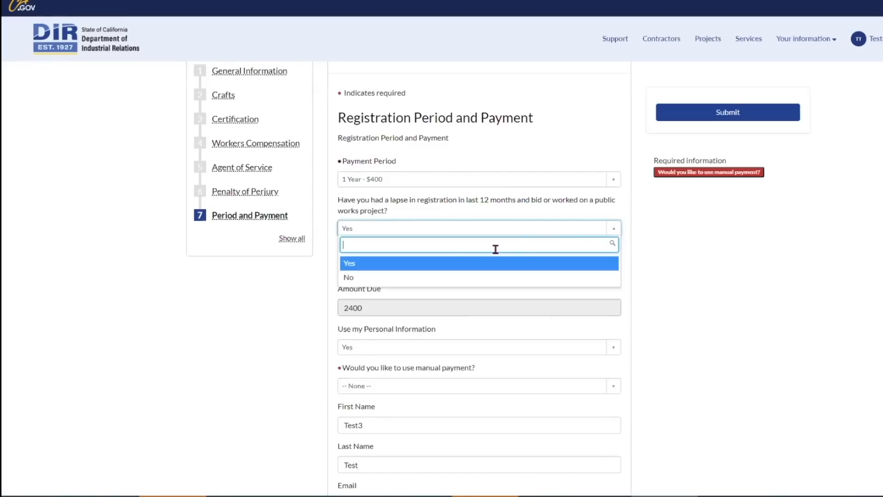
click(400, 279)
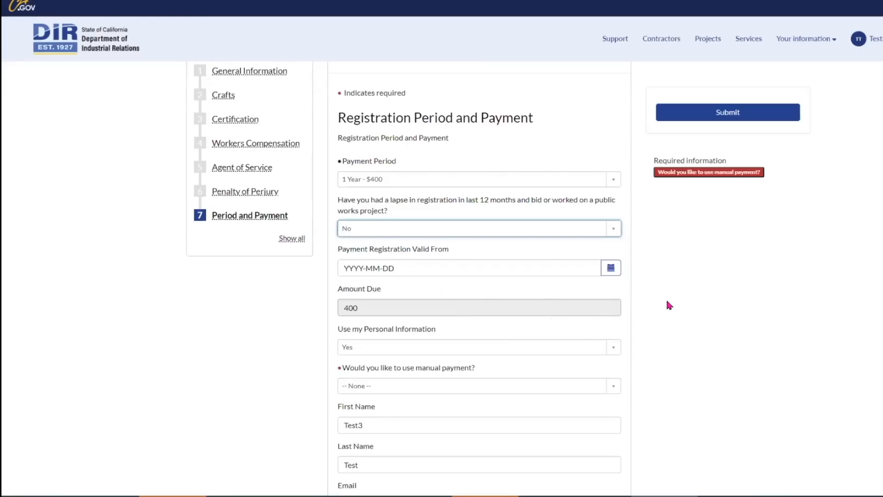
click(611, 268)
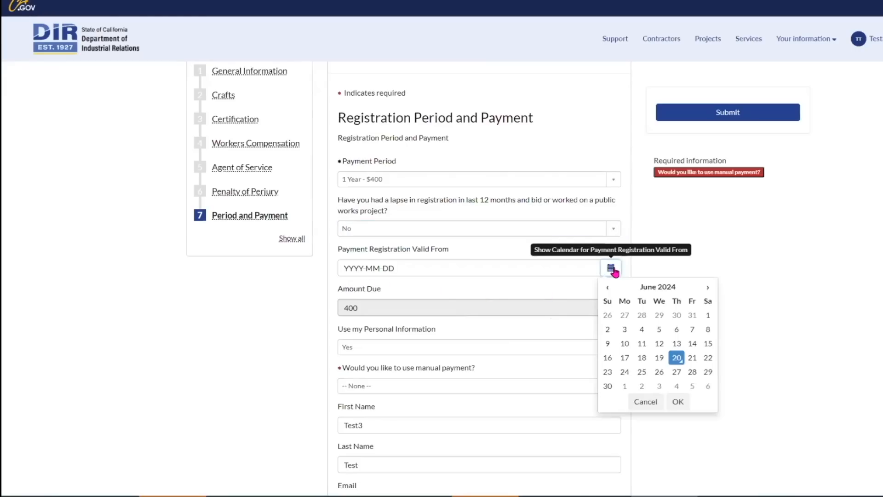
click(624, 388)
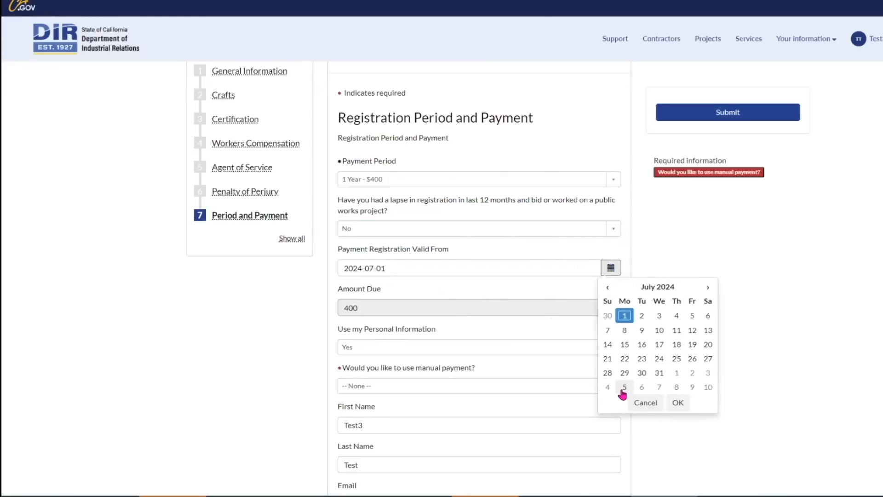
click(674, 401)
Keep 'Use my Personal Information' as Yes and set manual payment to No.
scroll(650, 359, down, 3)
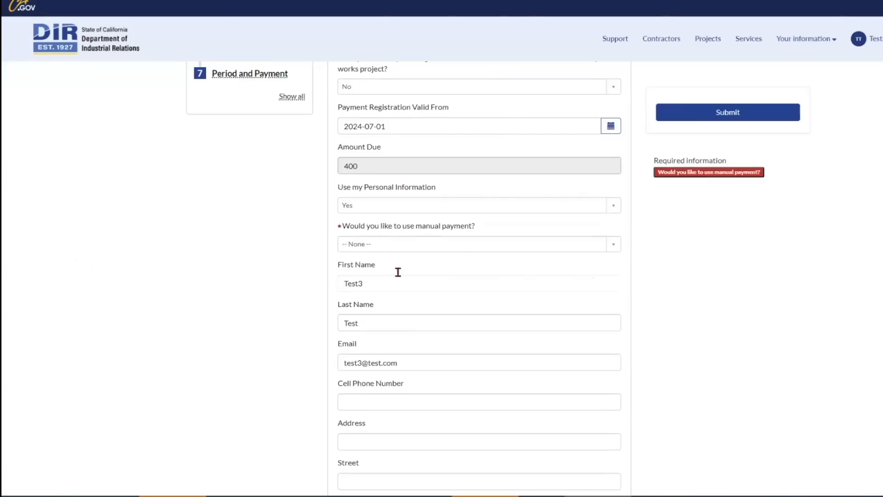
scroll(694, 280, down, 1)
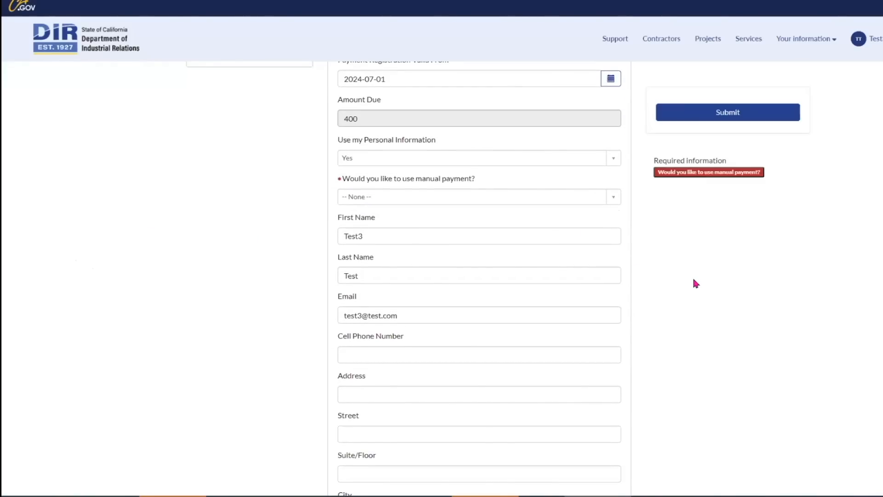
click(617, 164)
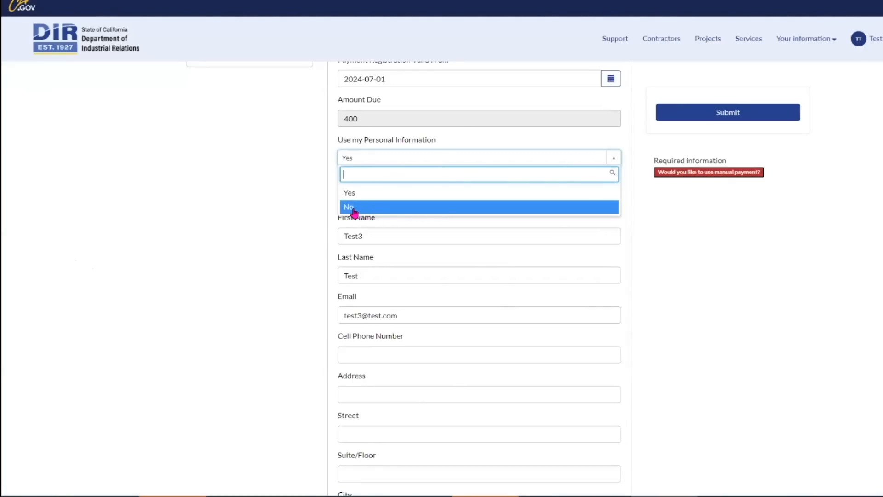
click(697, 232)
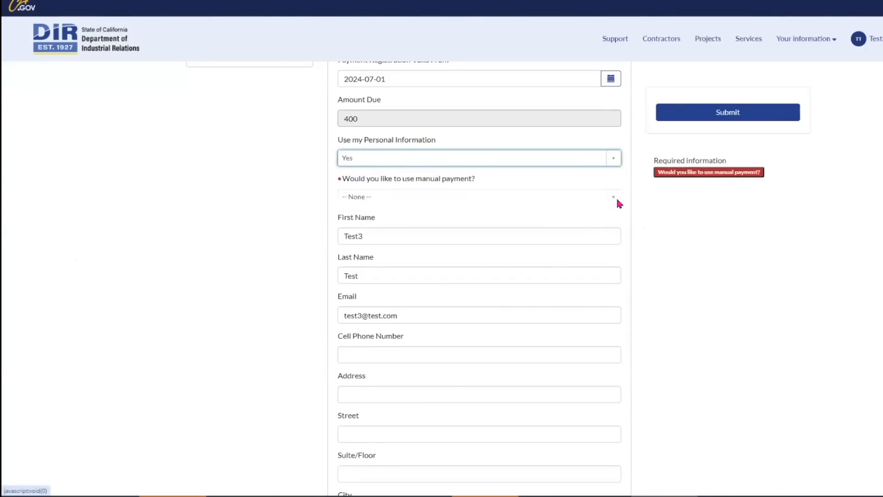
click(617, 198)
click(362, 259)
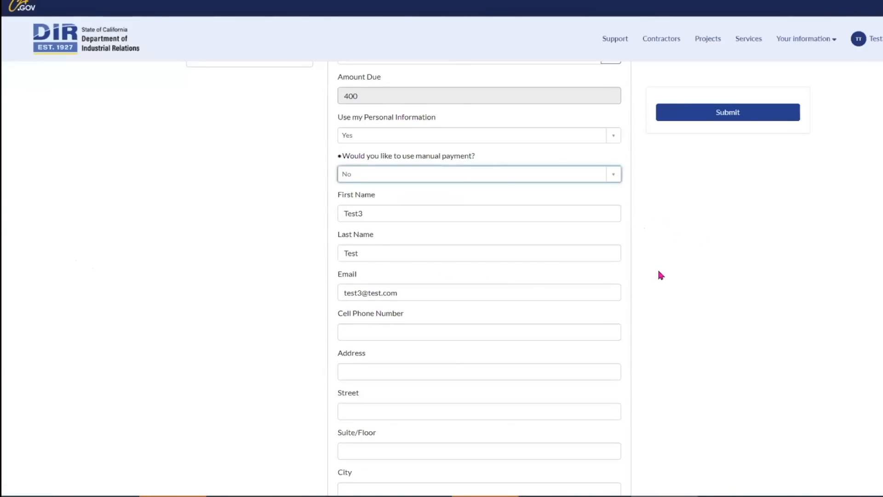
Enter the cell phone number and submit the registration request, declining to save the address.
scroll(661, 276, down, 1)
scroll(658, 275, down, 1)
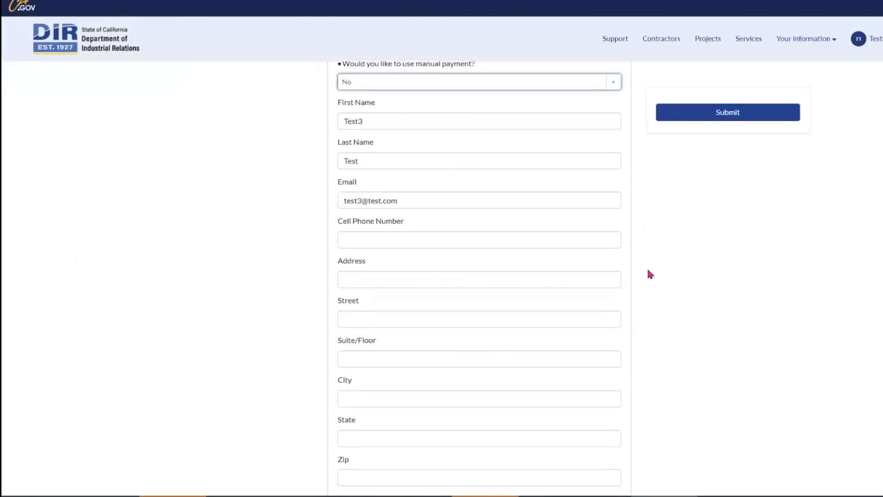
click(521, 241)
text(91)
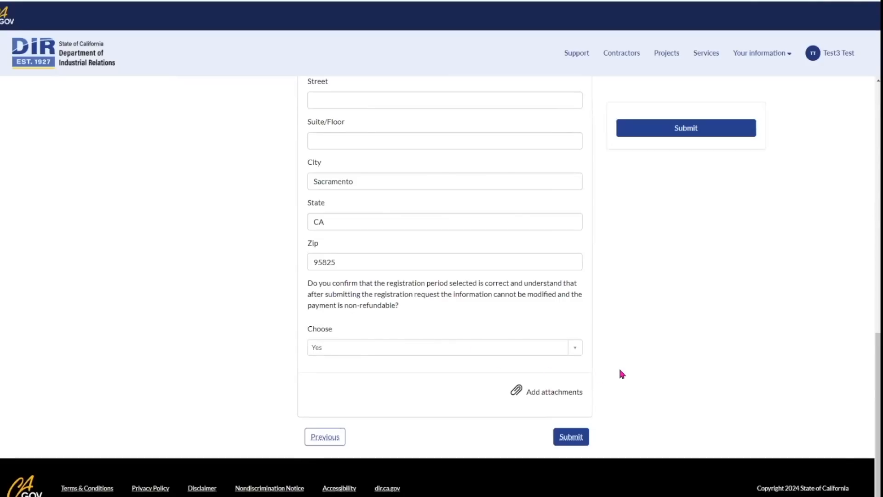
click(578, 438)
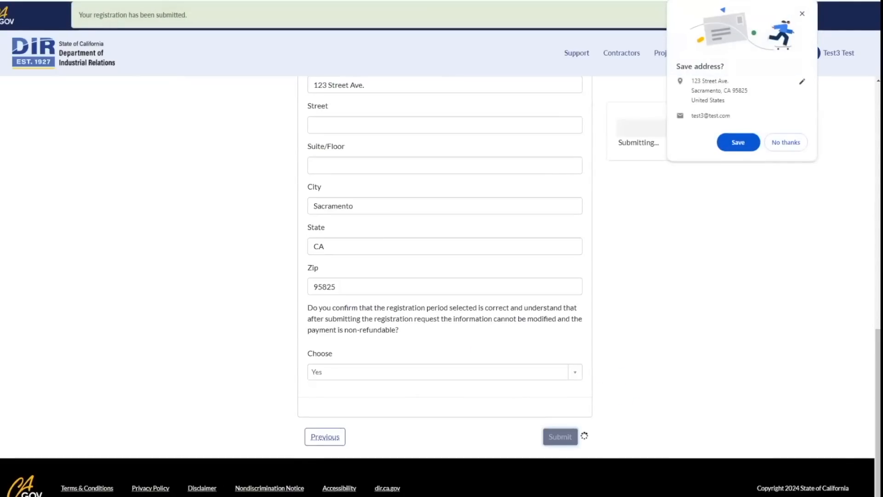
click(786, 142)
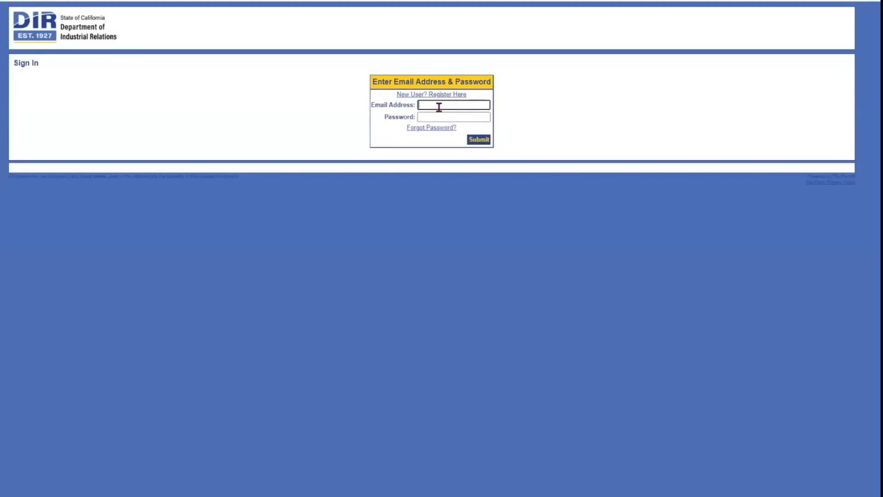
Start a new payment account with an e-mail address, the password entered twice, and the reCAPTCHA check.
click(419, 95)
text(test3@dir.ca)
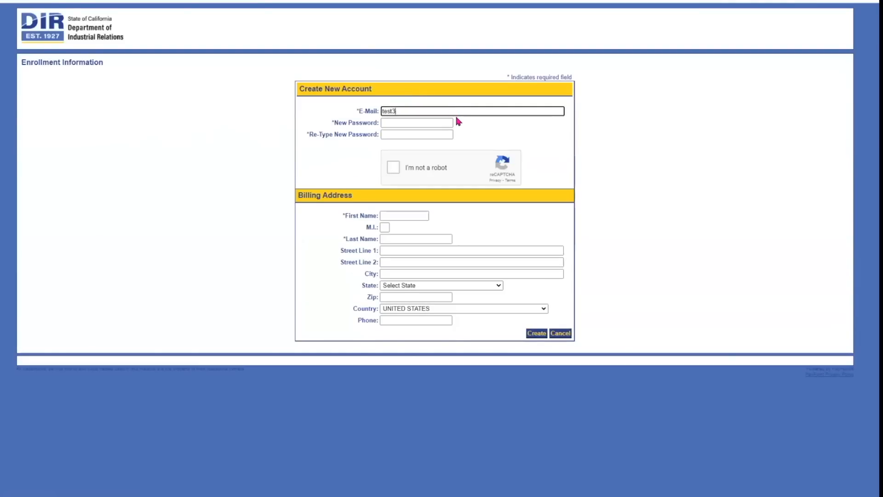
key(BackSpace)
key(BackSpace)
key(BackSpace)
key(BackSpace)
key(BackSpace)
key(BackSpace)
text(test.com)
key(Tab)
text(Password1!)
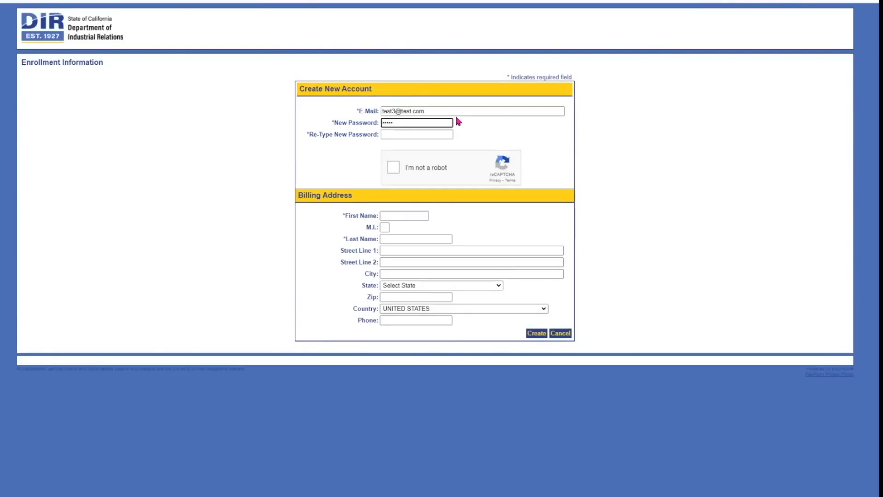
key(Tab)
text(Password1!)
click(394, 168)
Fill in the first and last name and the street address from a saved suggestion.
click(406, 215)
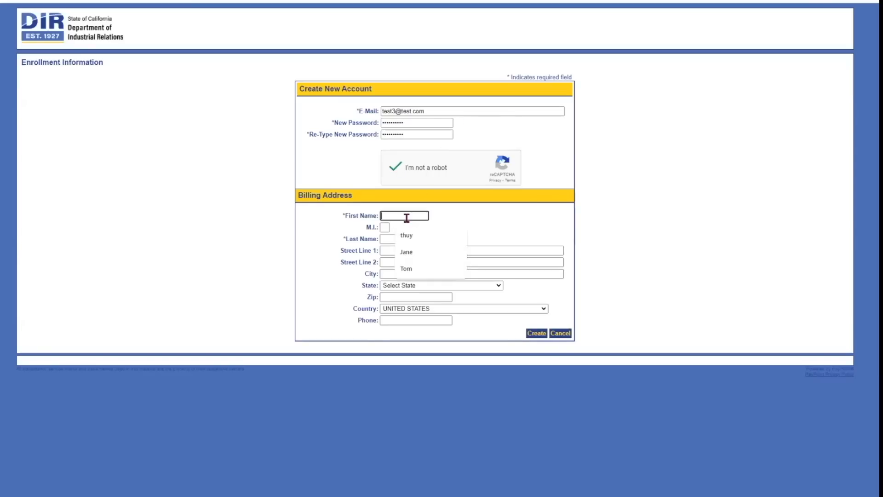
text(Test3)
key(Tab)
key(Tab)
text(Test)
click(405, 252)
click(435, 271)
click(436, 274)
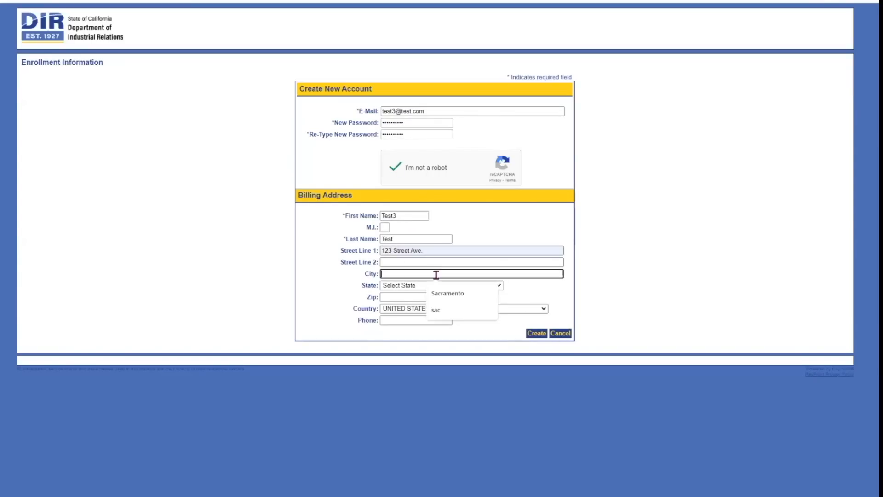
Complete the billing address with Sacramento, California, zip and phone, then create the account.
click(437, 293)
click(438, 286)
click(425, 334)
click(418, 298)
click(418, 316)
click(426, 321)
click(437, 340)
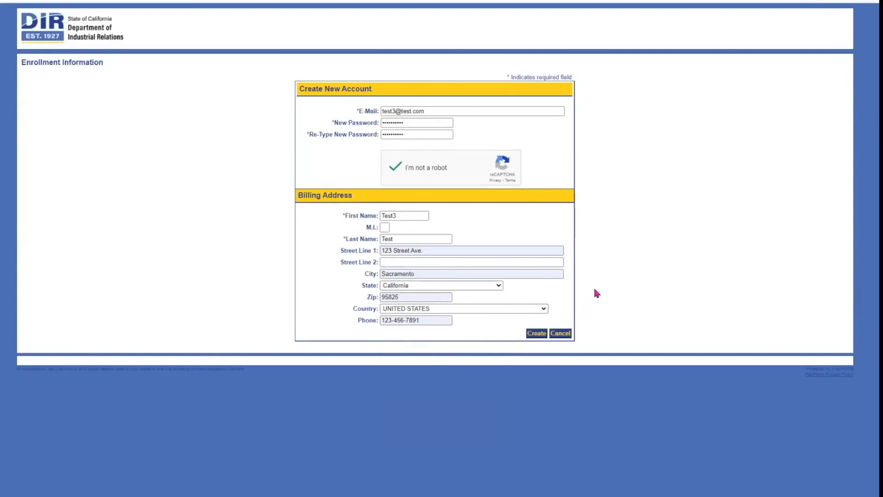
click(536, 334)
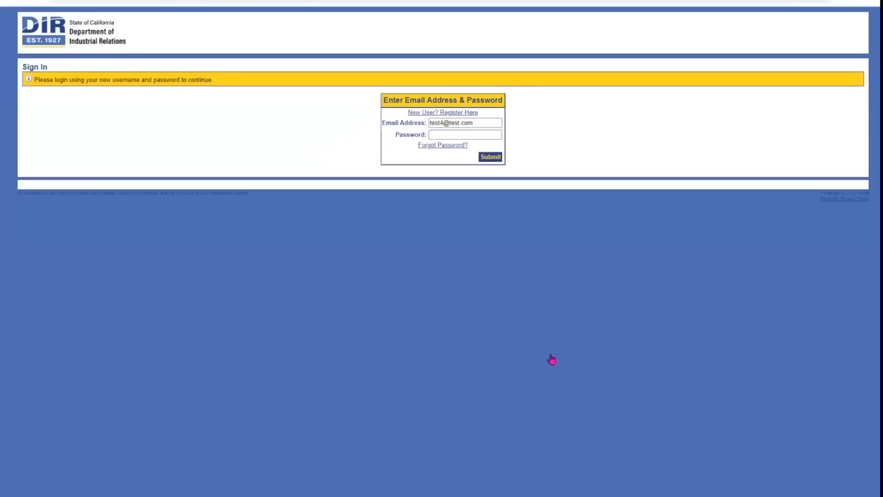
Sign in with the new account and set a security question and answer.
click(489, 135)
text(t)
text(est)
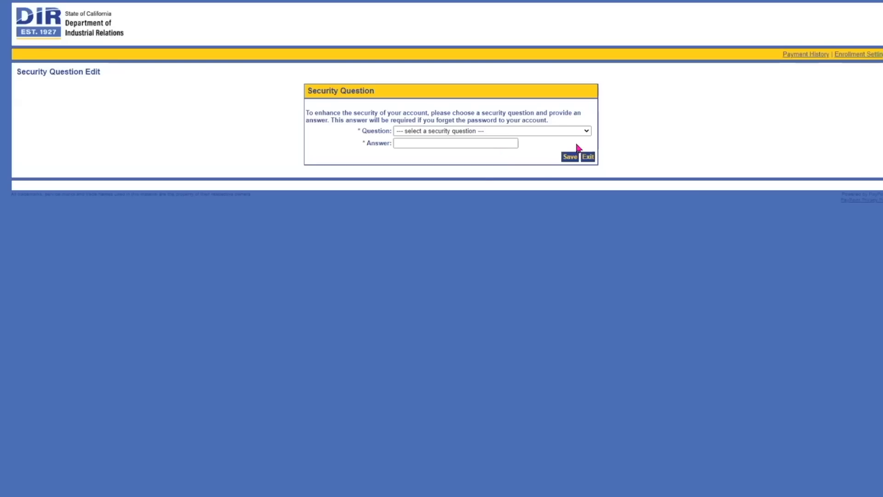
click(492, 131)
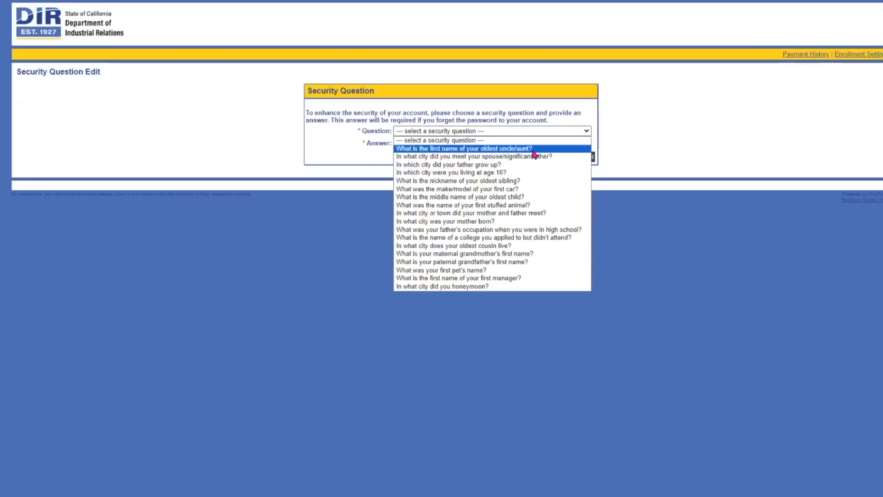
click(529, 148)
key(Tab)
text(c)
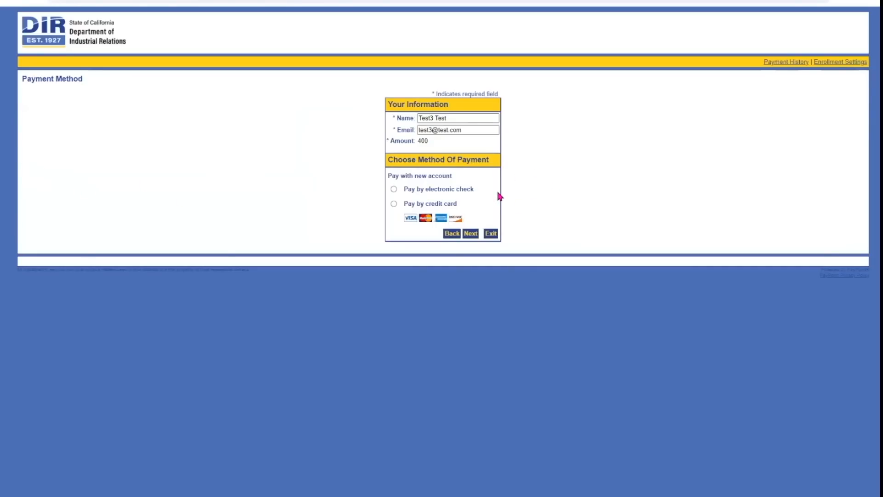
Choose credit card payment and enter the cardholder name and test card number.
click(405, 207)
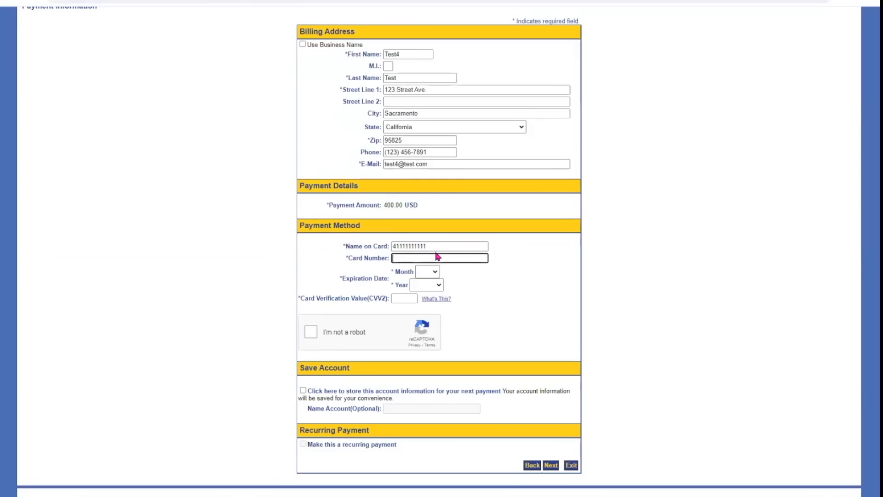
drag(434, 247, 356, 254)
text(Test4 Test)
key(Tab)
text(4111111111111111)
Set card expiry 07/2025 and the verification code, pass reCAPTCHA, and pay 400.00 USD.
click(427, 272)
click(421, 337)
click(427, 285)
click(421, 328)
click(410, 300)
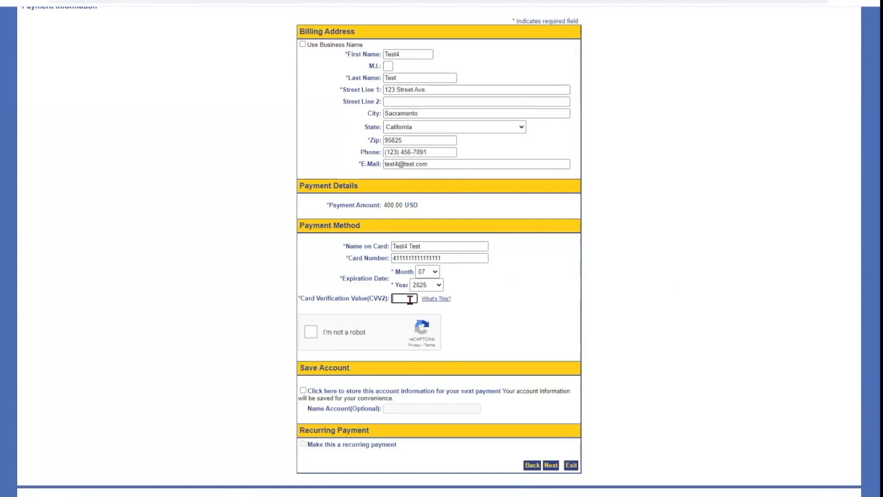
text(123)
key(Tab)
click(312, 331)
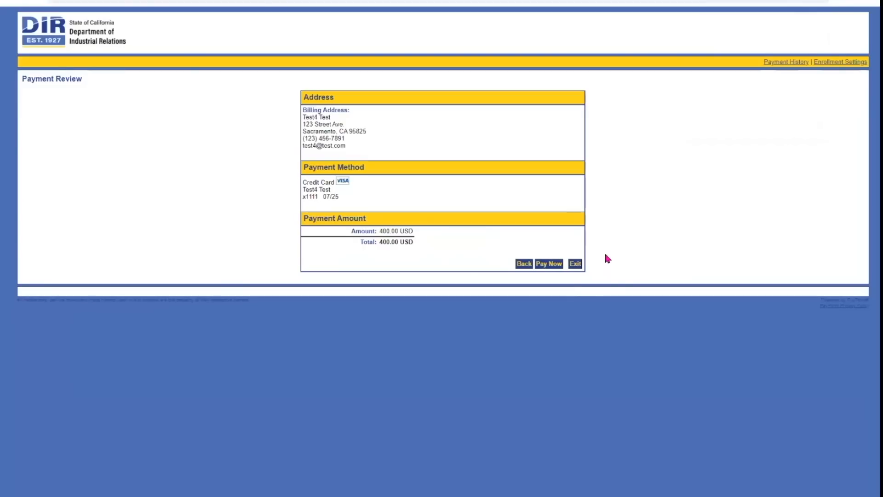
click(550, 264)
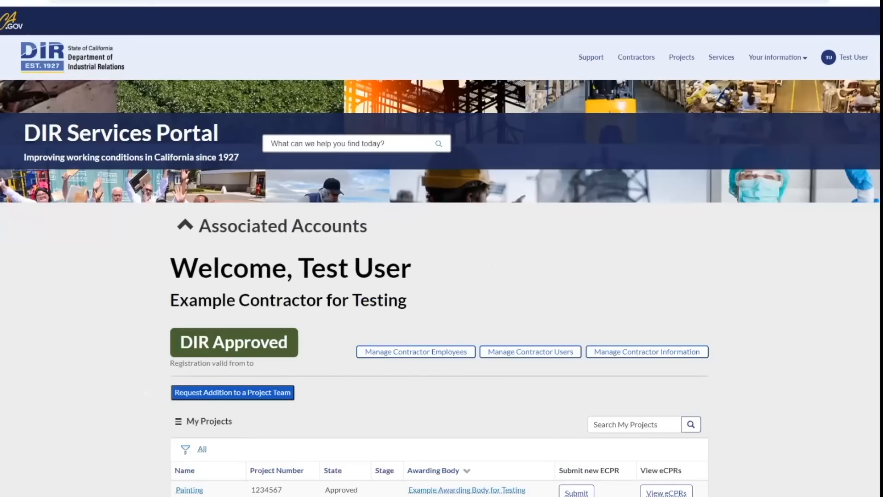
Scroll the contractor home page down to the Request Addition to a Project Team option.
scroll(442, 276, down, 3)
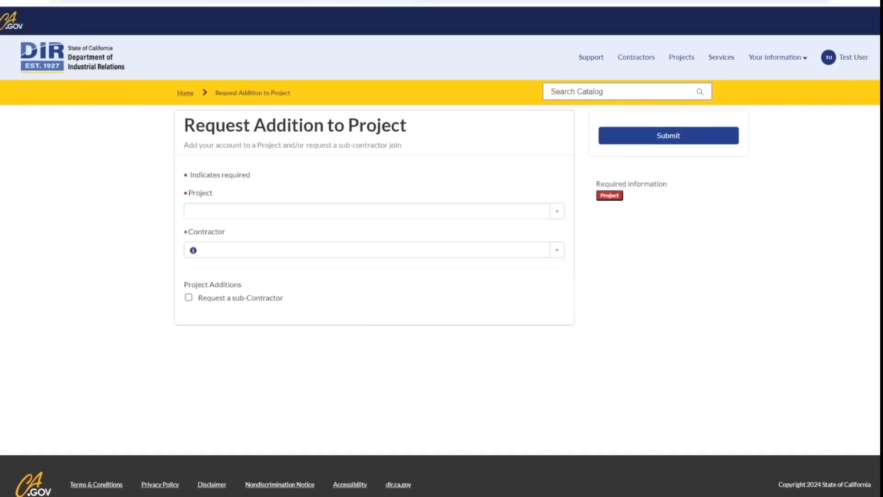
Select Project for Contractor Demo as the project and Example Contractor for Testing as contractor.
click(295, 211)
text(Proje)
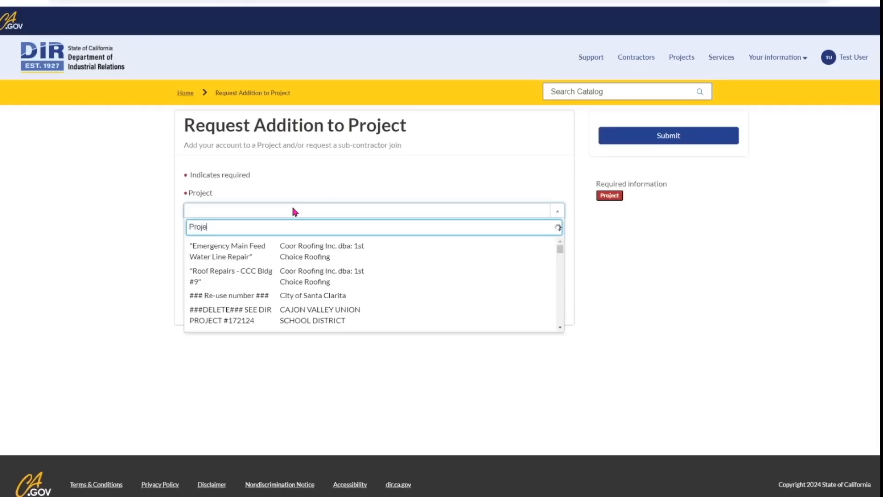
text(ct for contractor Demo)
click(248, 243)
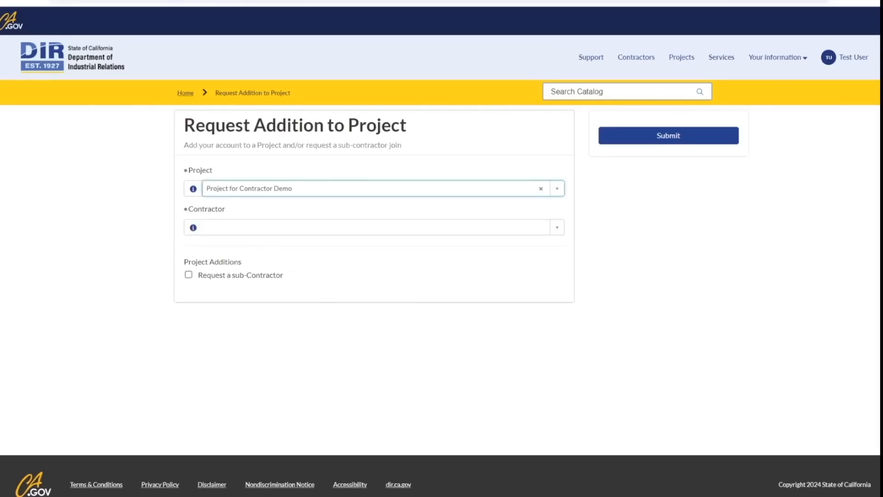
click(255, 228)
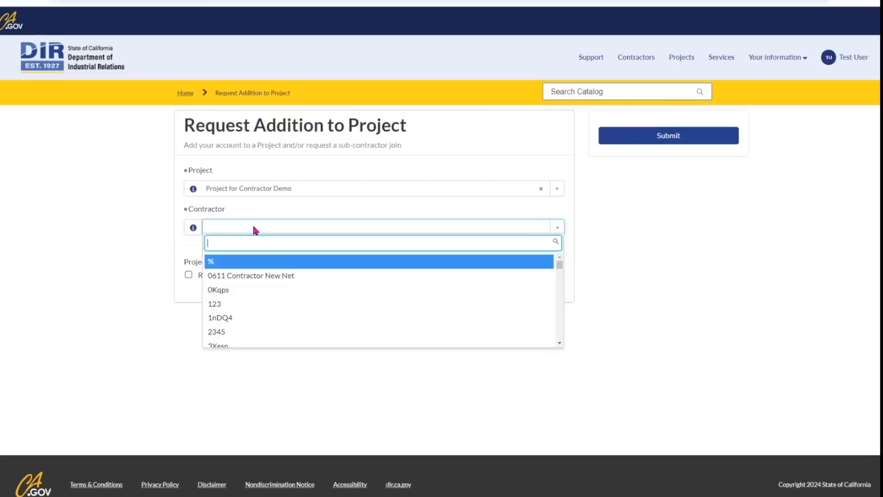
text(Ex)
click(253, 260)
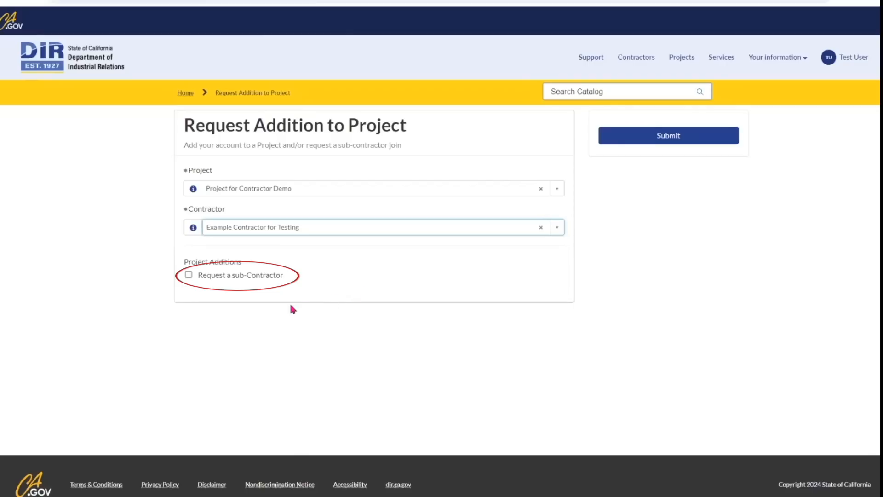
Request sub-contractor Silver Gates Associates and submit the addition request.
click(189, 276)
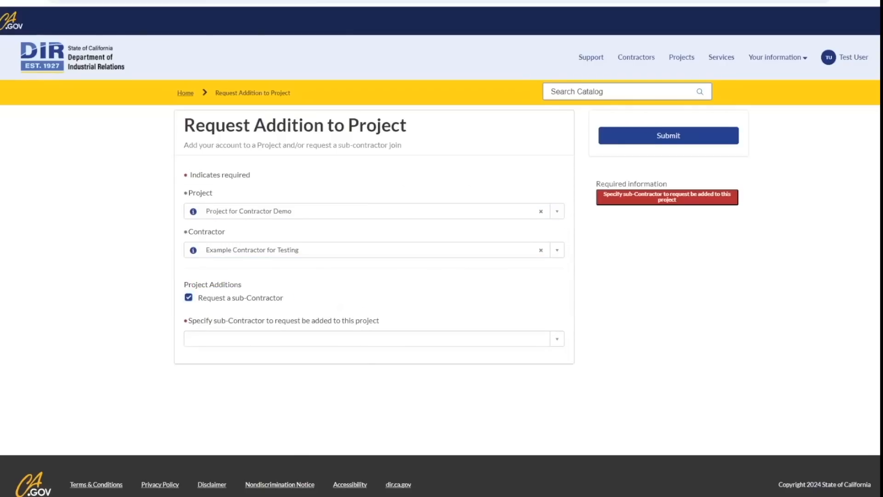
click(253, 338)
text(sil)
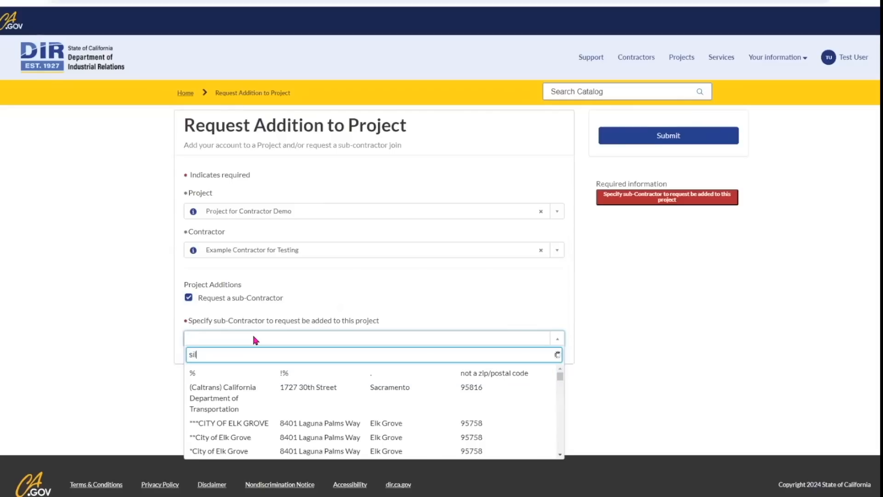
text(ver gates)
click(246, 375)
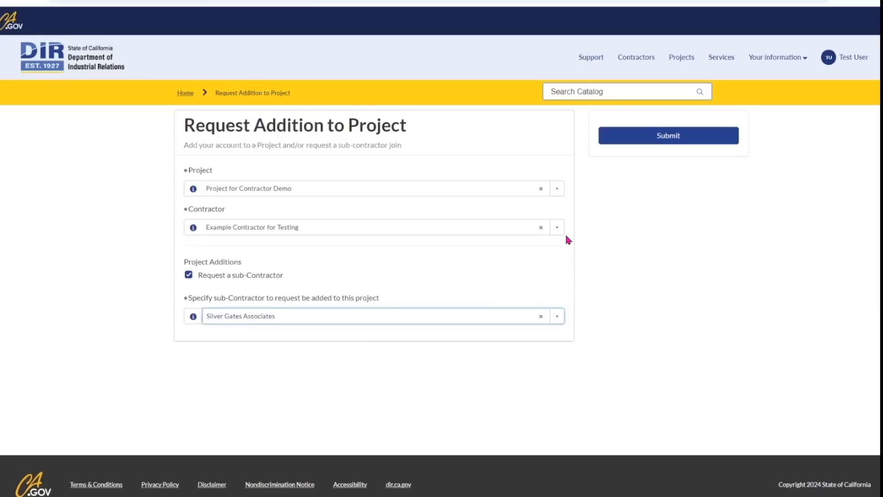
click(674, 138)
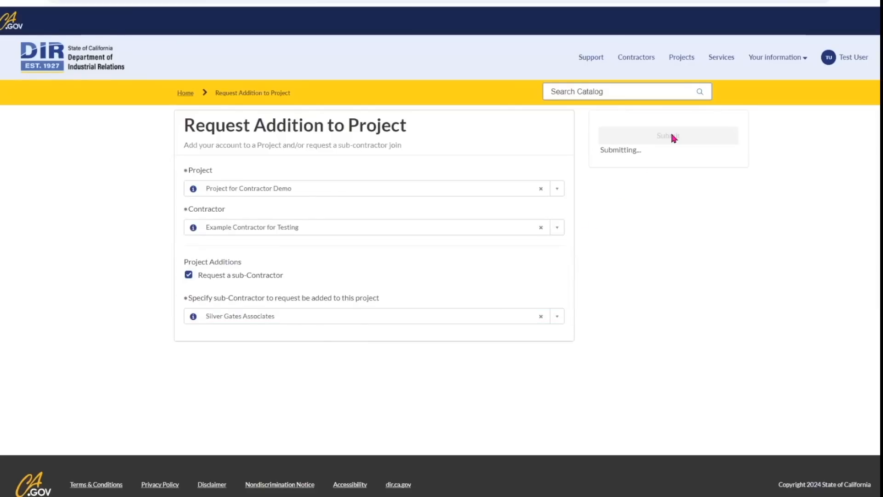
scroll(492, 282, down, 5)
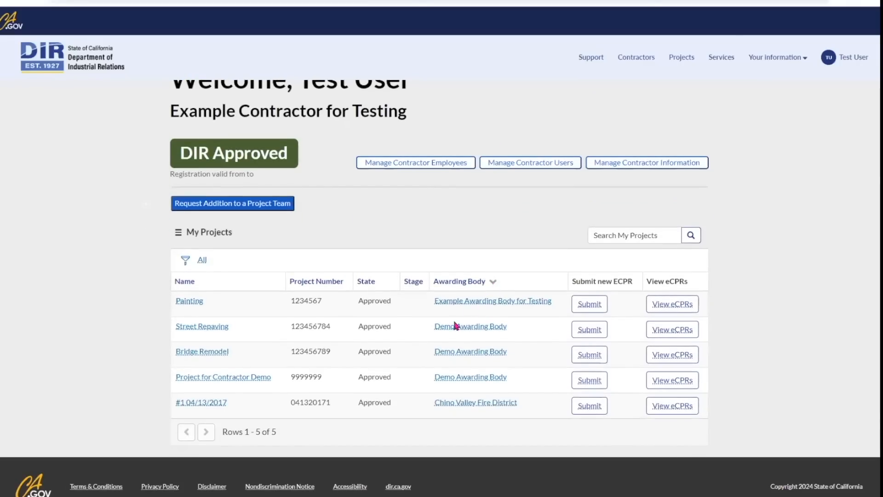
click(233, 377)
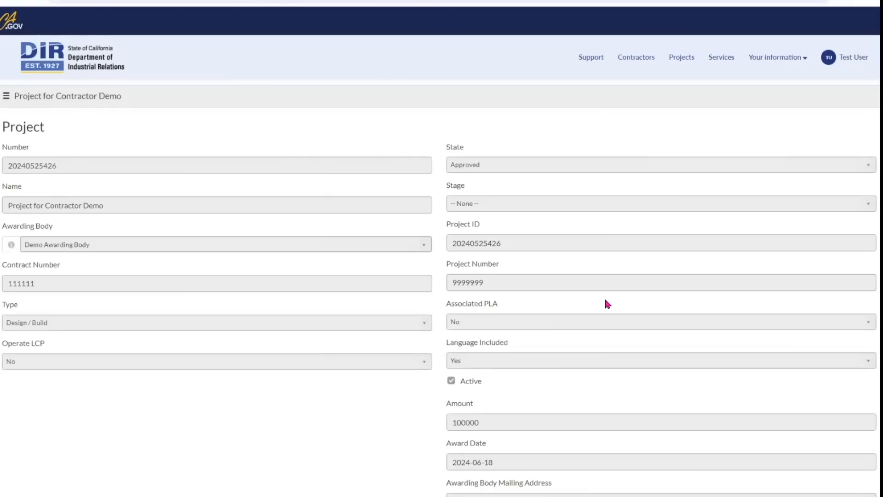
scroll(606, 302, down, 2)
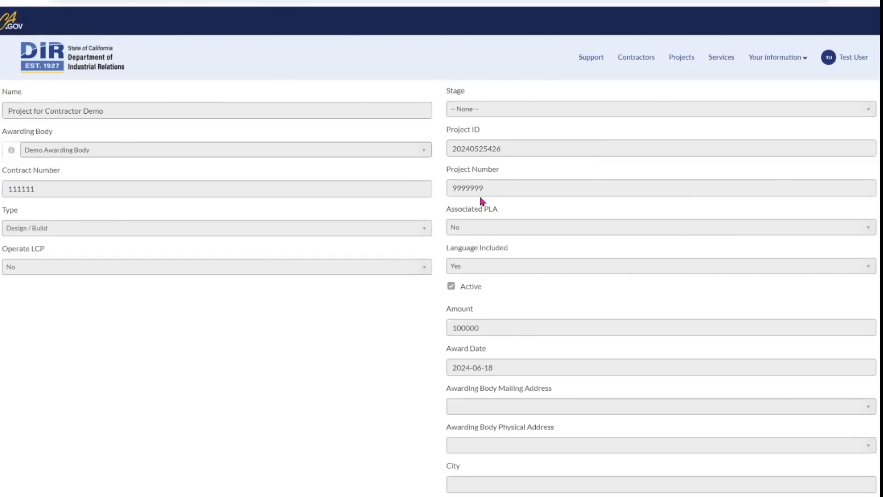
click(56, 58)
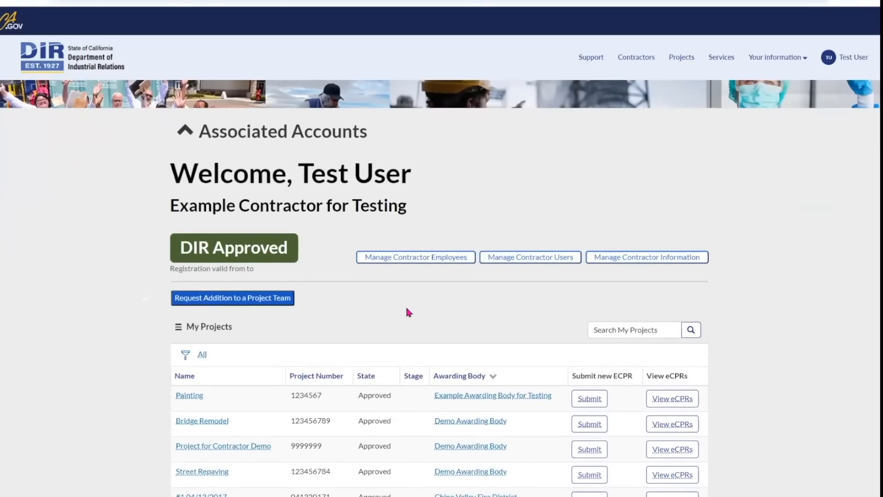
scroll(407, 312, down, 2)
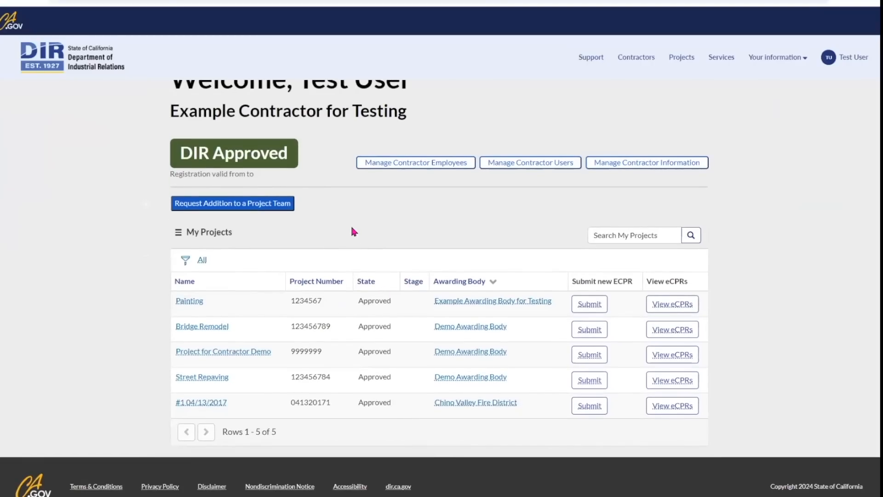
Check the My Projects filter and export options, then open the Project for Contractor Demo record.
click(185, 260)
scroll(539, 253, down, 2)
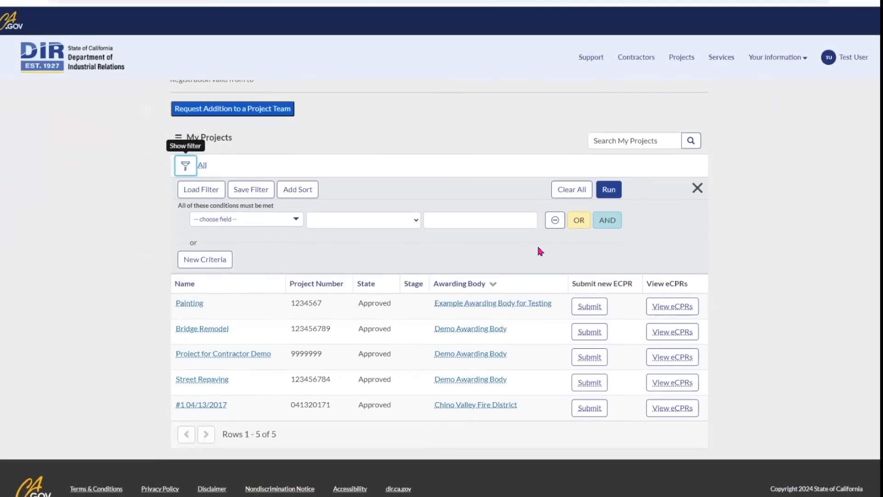
click(186, 165)
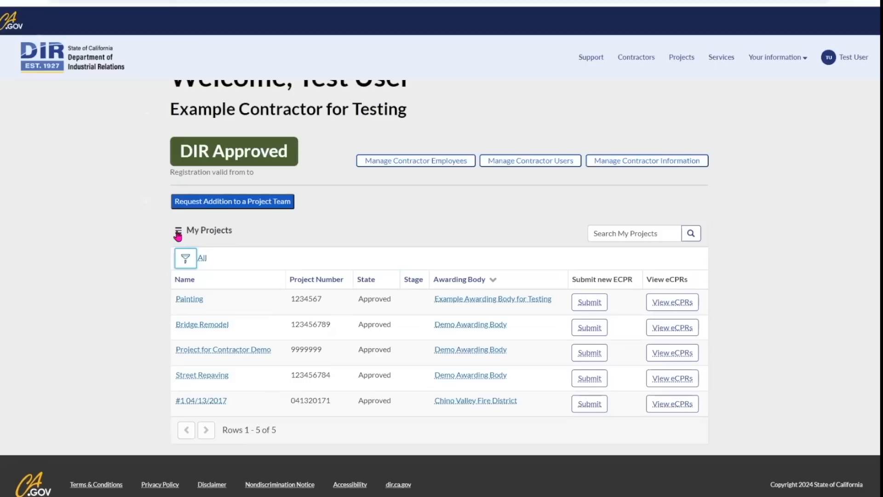
click(178, 230)
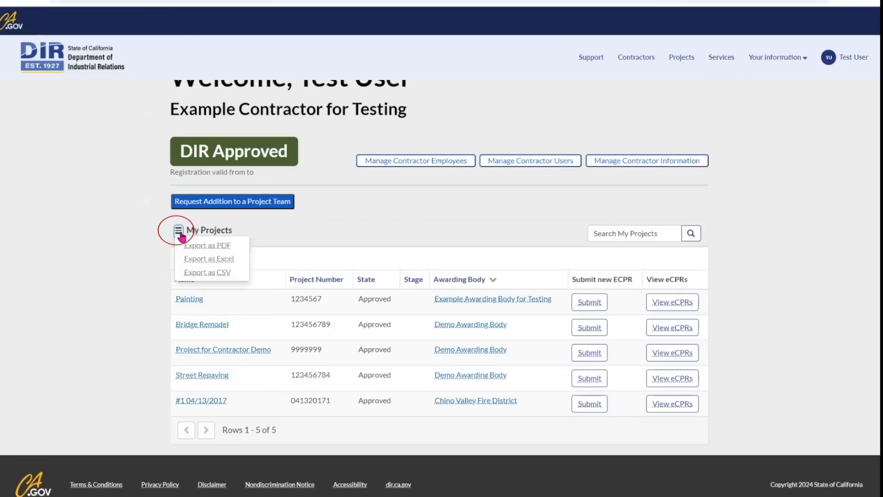
click(285, 233)
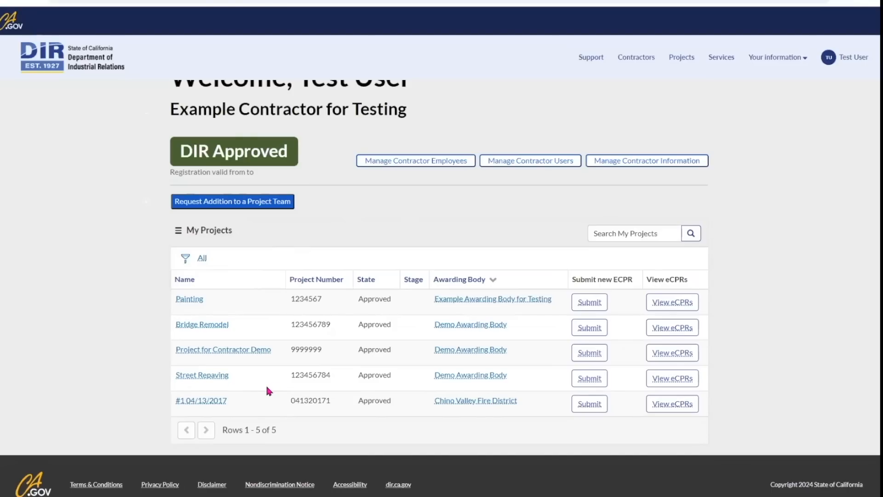
click(249, 354)
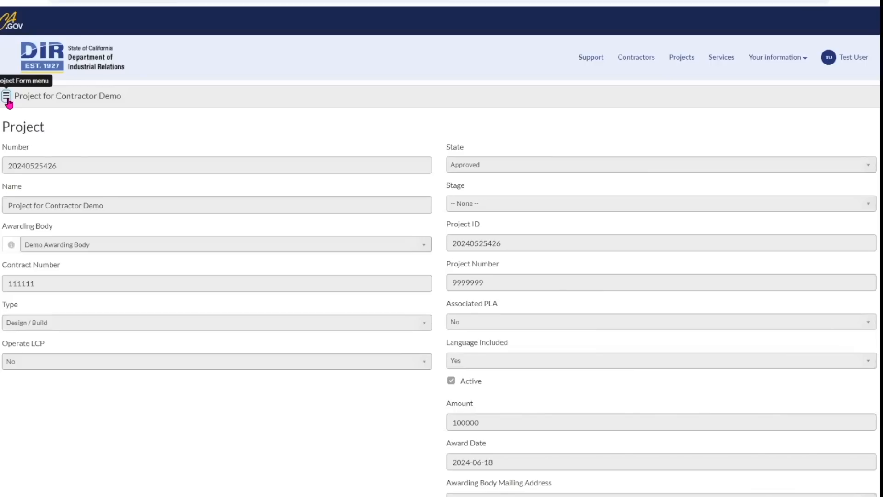
Leave the Project Form via the DIR logo and view the five Approved projects on the home page.
click(6, 96)
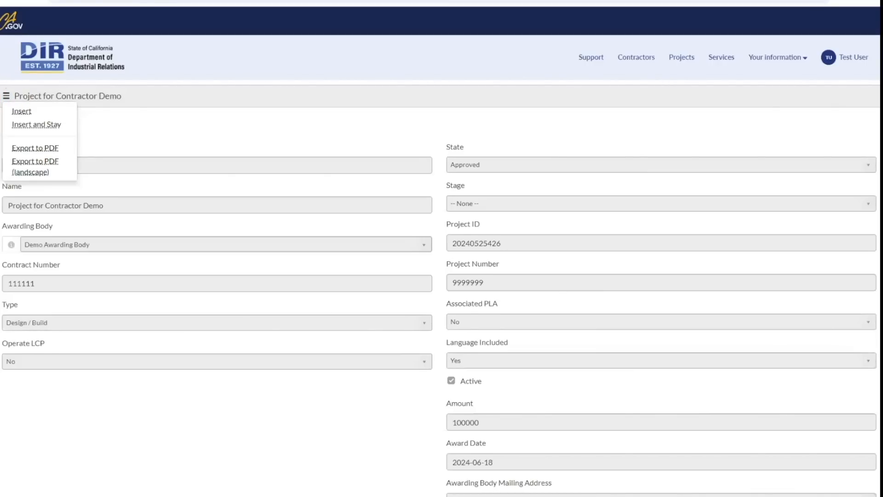
click(80, 62)
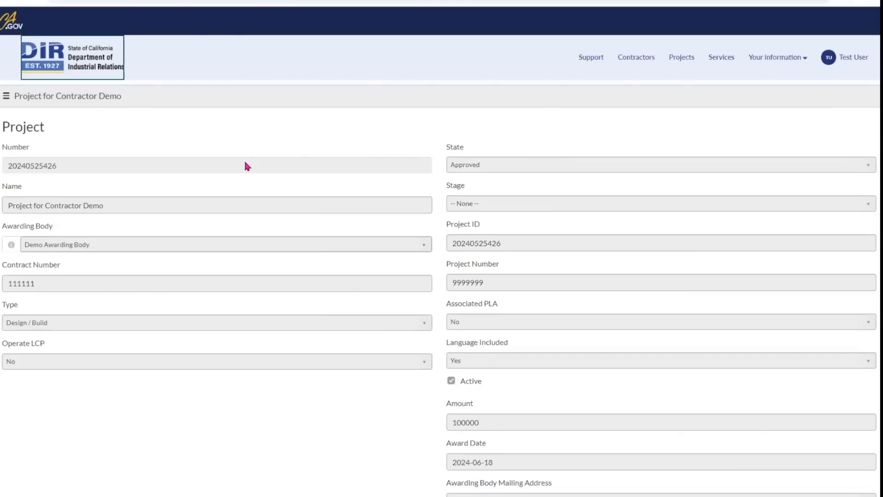
scroll(404, 327, down, 3)
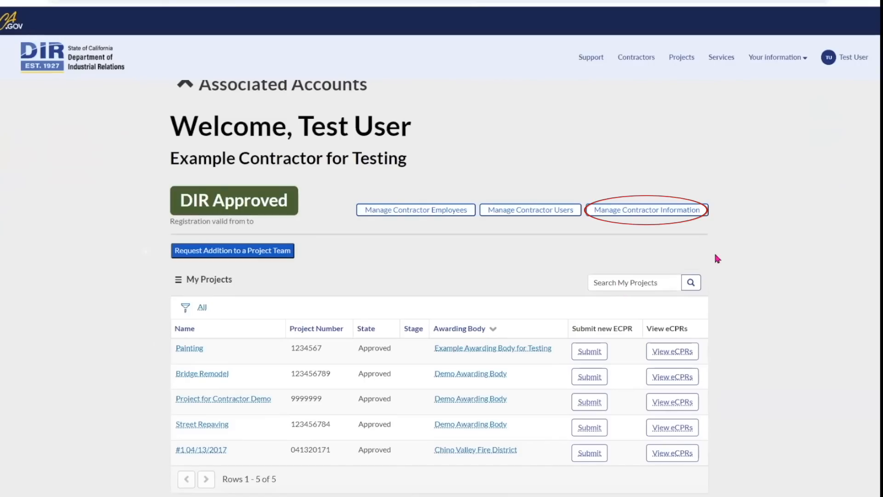
Open Manage Contractor Information and scroll through Example Contractor for Testing's business details and contacts.
click(646, 211)
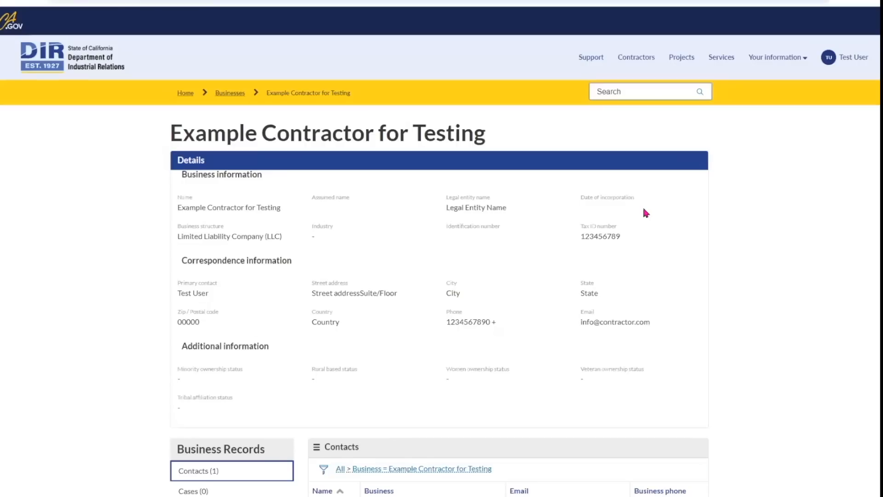
scroll(642, 275, down, 2)
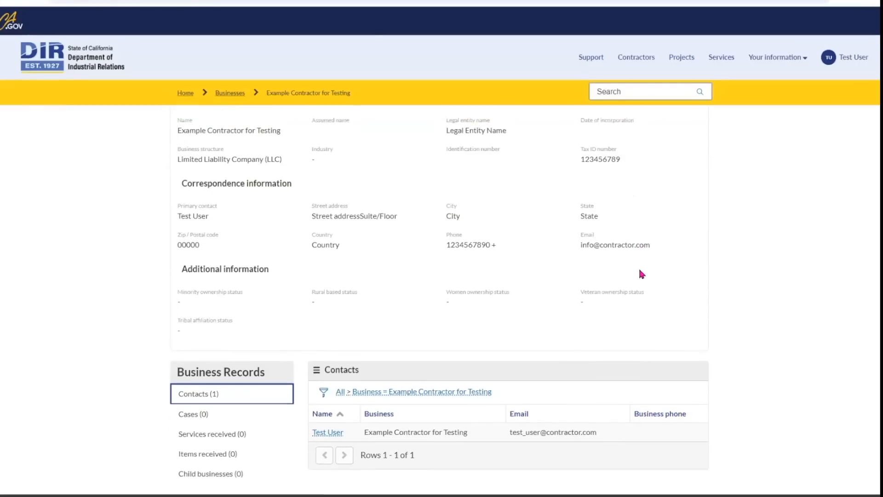
scroll(639, 271, up, 1)
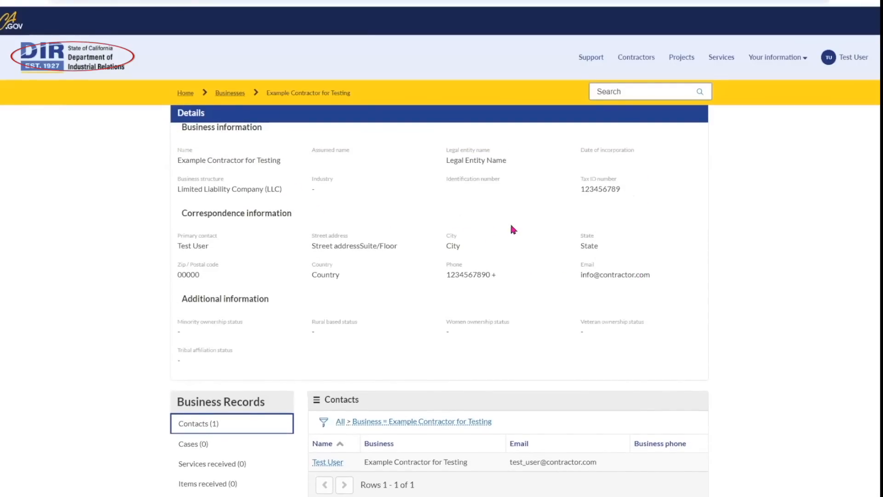
Return home and open the Manage Contractor Users list.
click(72, 58)
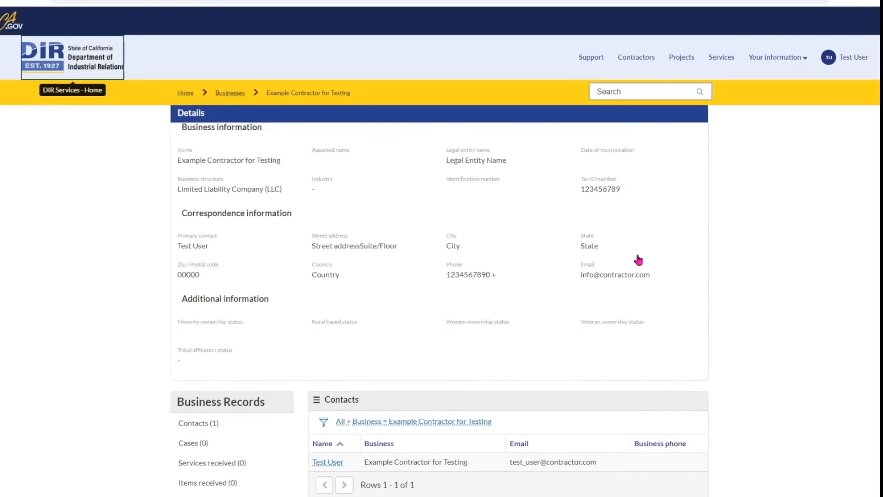
scroll(690, 271, down, 4)
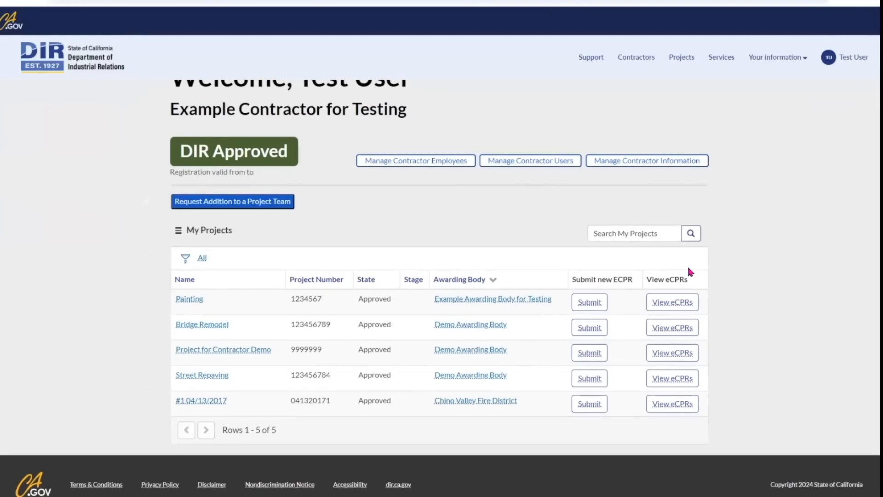
scroll(689, 270, up, 1)
click(531, 162)
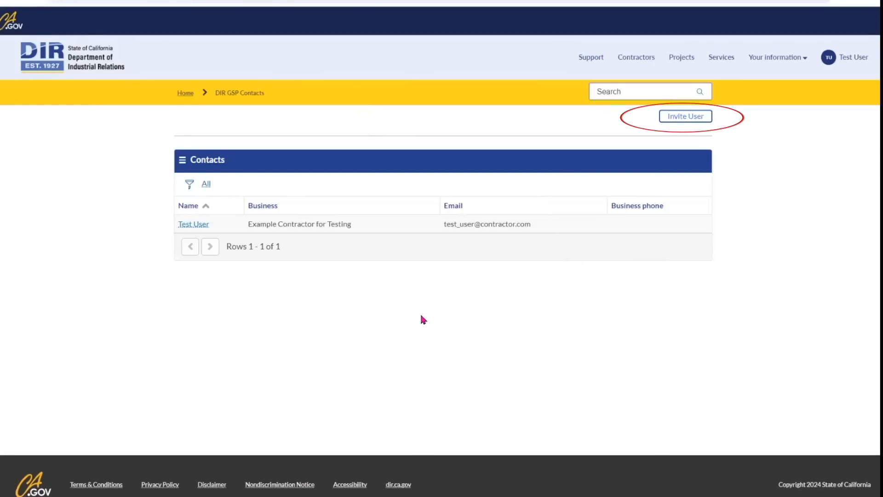
Invite a new user by picking their e-mail address from autofill and sending the invitation.
click(689, 118)
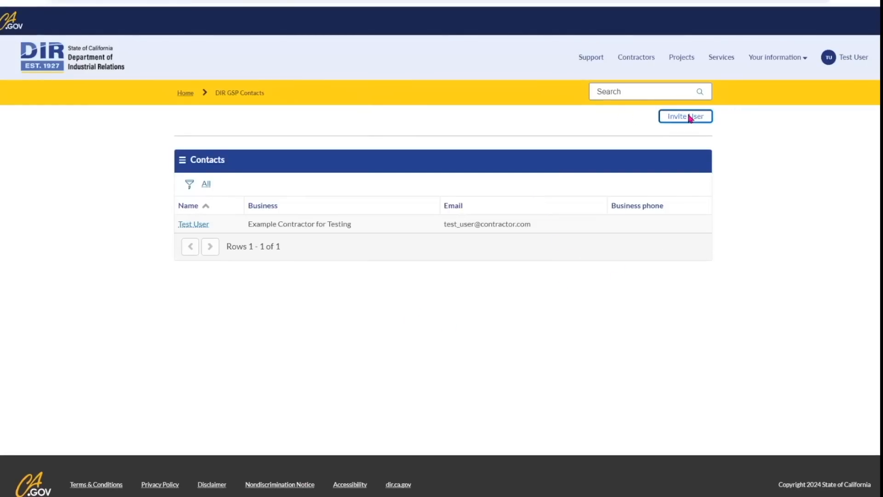
click(438, 47)
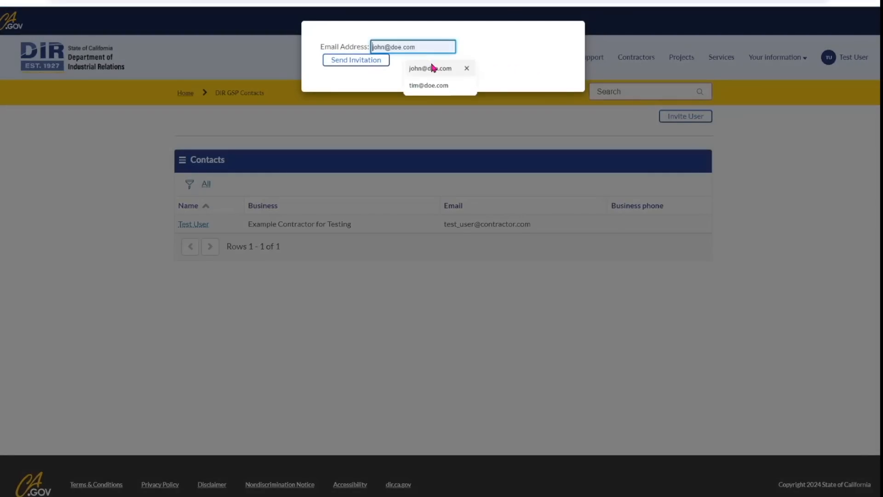
click(430, 68)
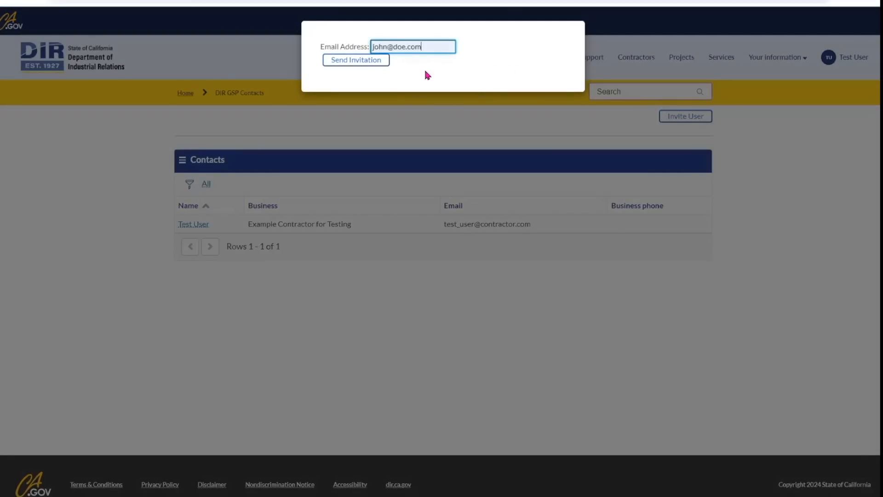
click(362, 60)
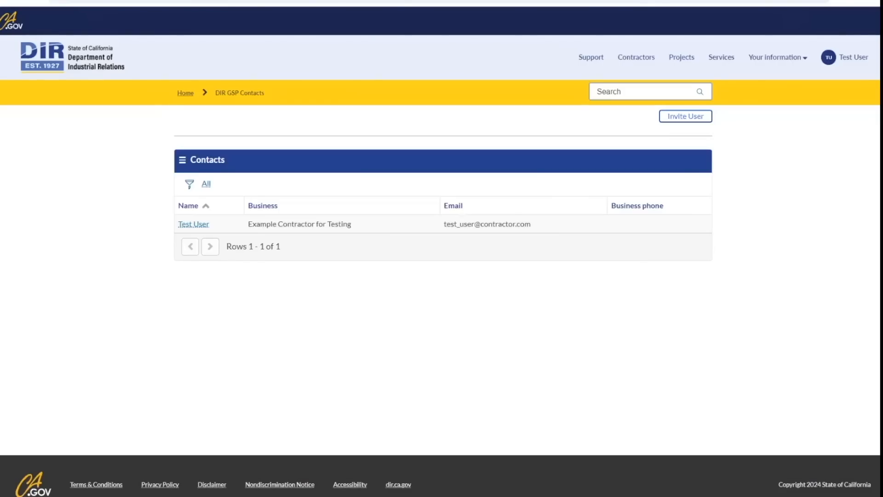
Open the contractor contact's record in edit mode to see name, e-mail, language and time zone.
click(202, 226)
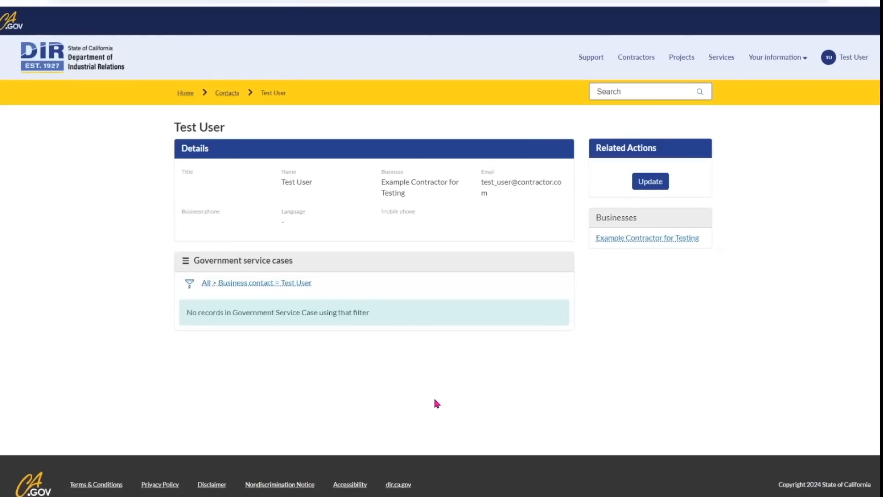
click(660, 189)
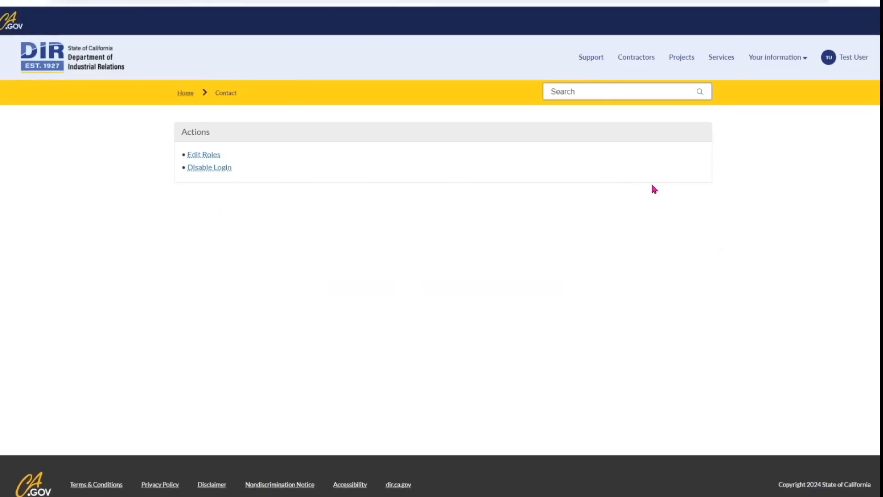
scroll(693, 235, down, 1)
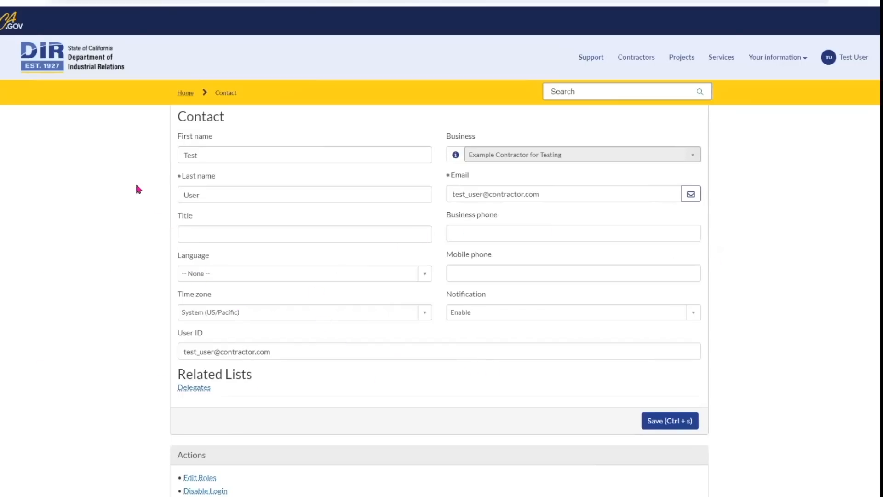
Go back to DIR Services Home and scroll down to the My Projects table.
click(87, 61)
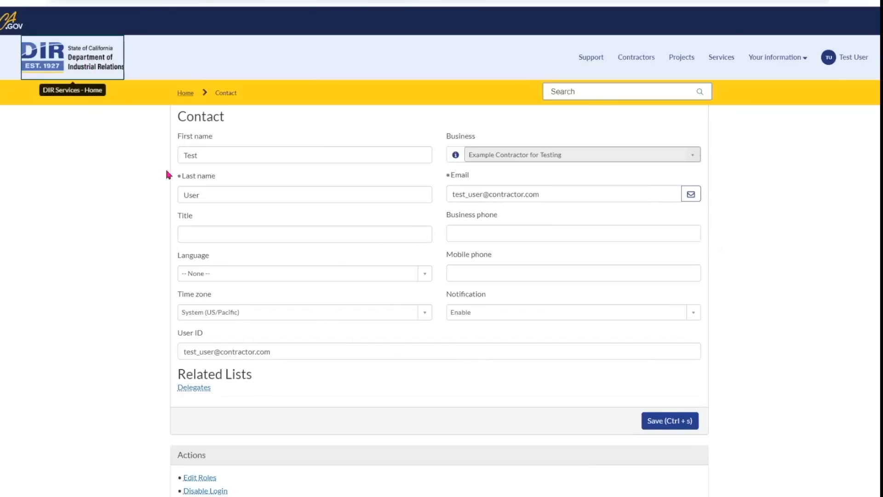
scroll(707, 288, down, 2)
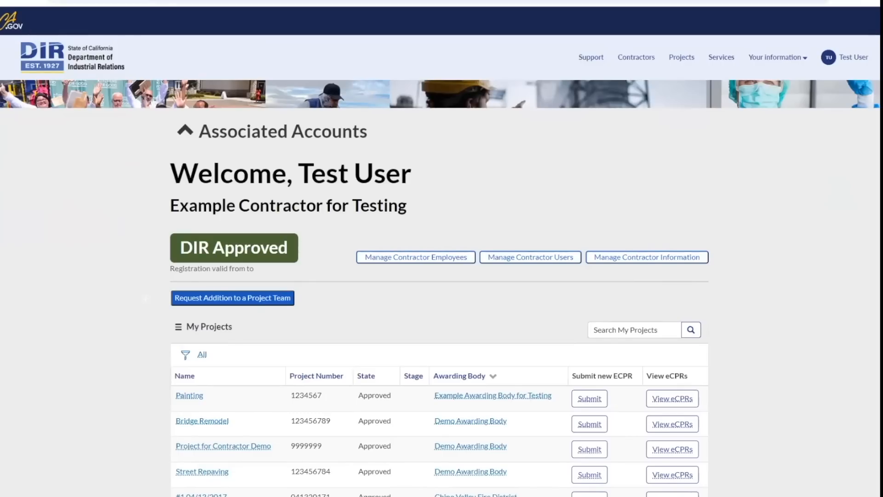
scroll(497, 434, down, 2)
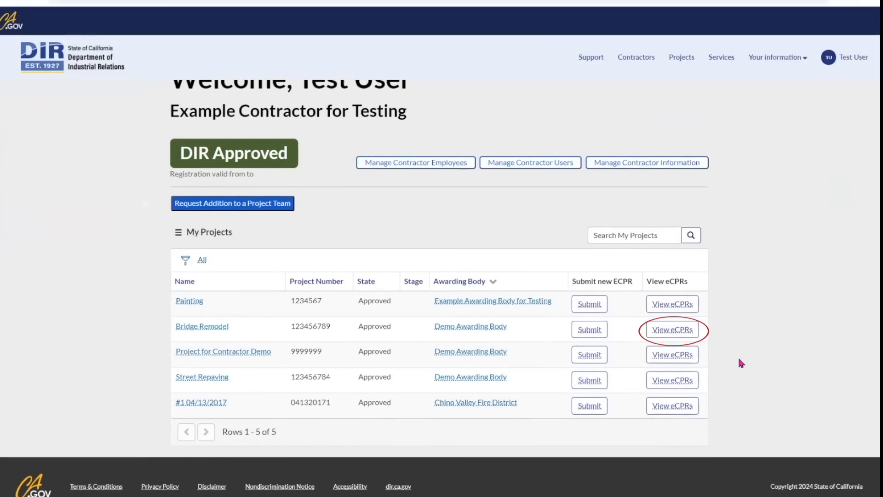
View the eCPRs for Project for Contractor Demo.
click(670, 355)
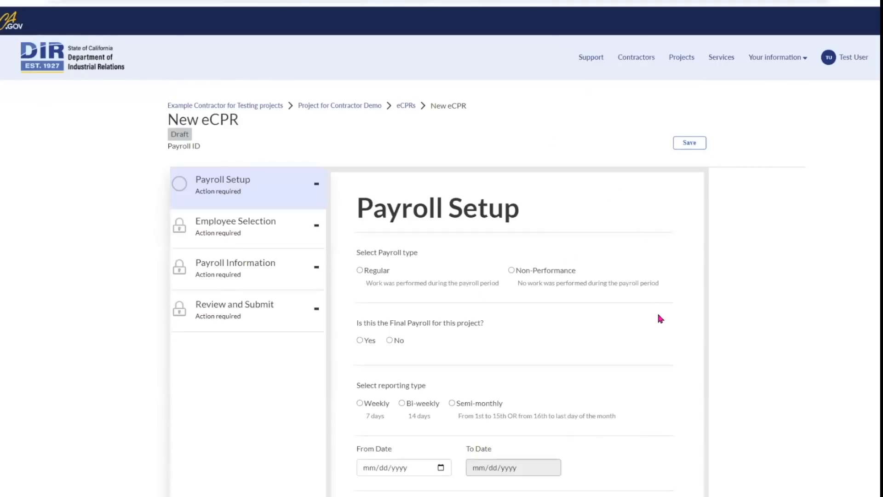
scroll(658, 315, down, 1)
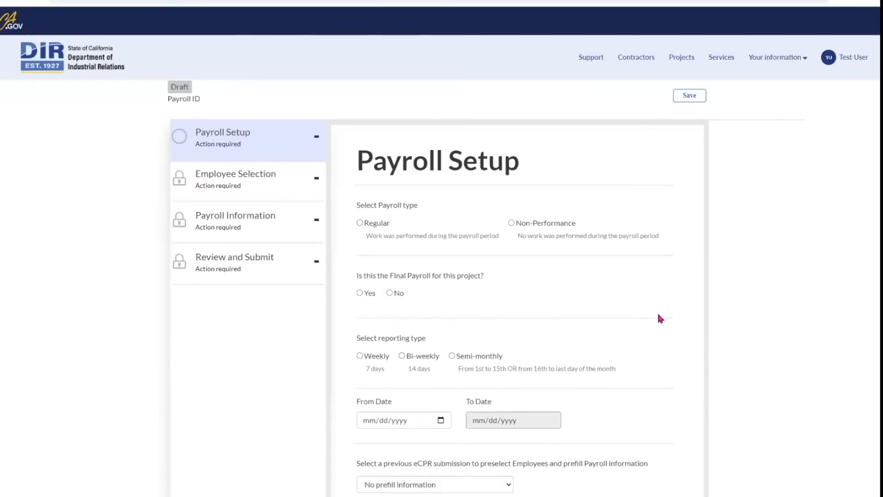
scroll(659, 315, down, 1)
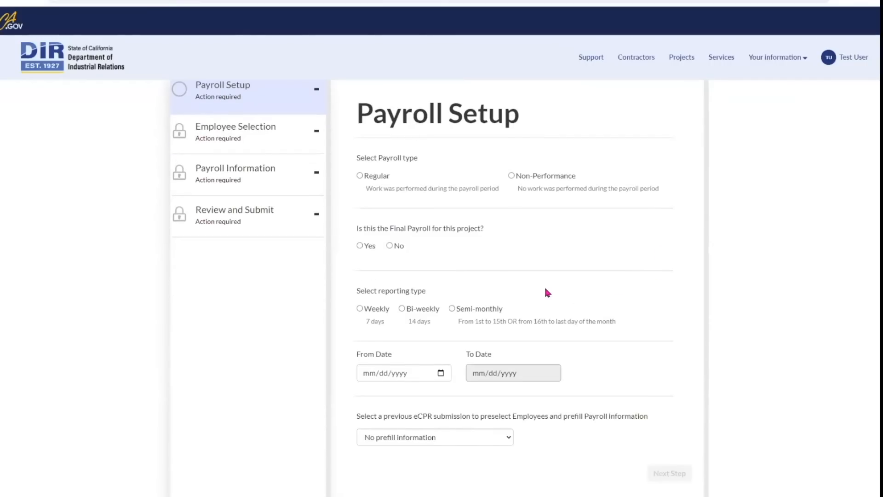
Set a Regular, non-final, Weekly payroll starting June 8, 2024 with no prefill information.
click(360, 176)
scroll(481, 249, down, 1)
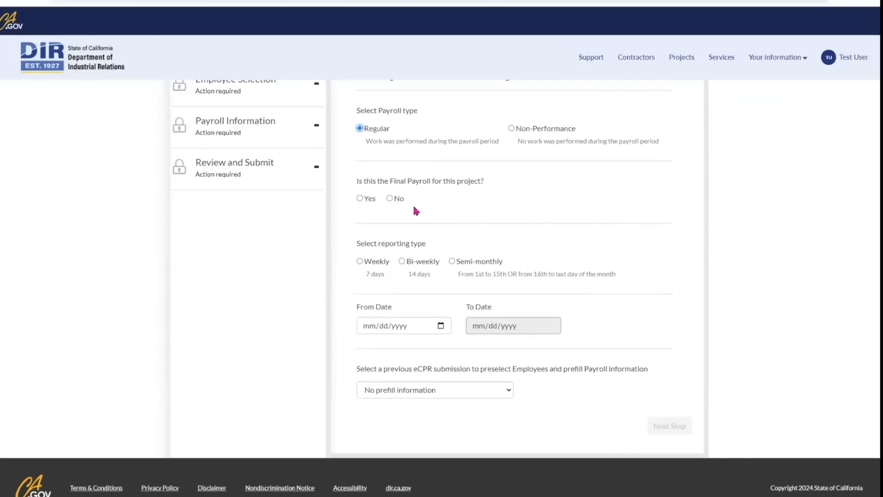
click(389, 198)
scroll(543, 238, down, 1)
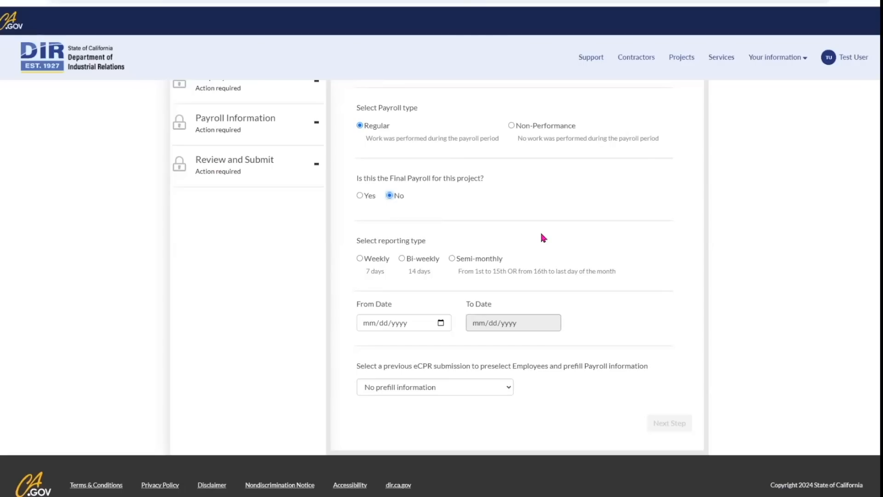
click(360, 258)
click(441, 323)
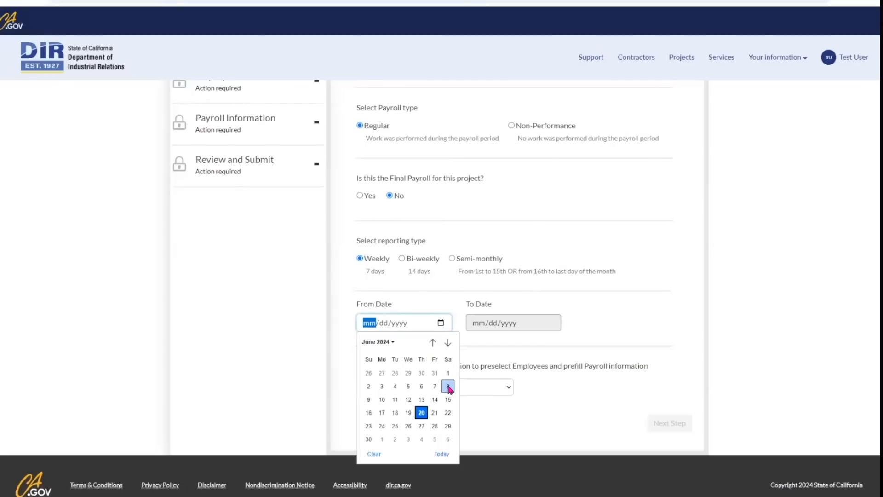
click(448, 387)
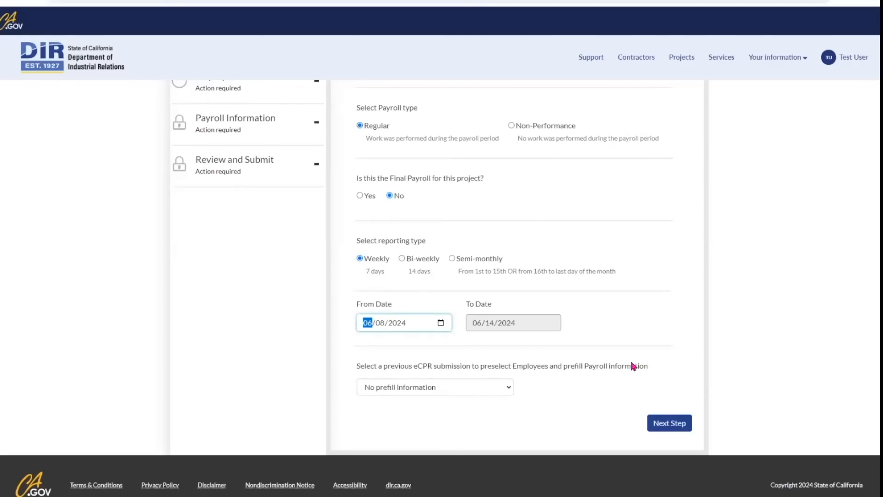
click(509, 390)
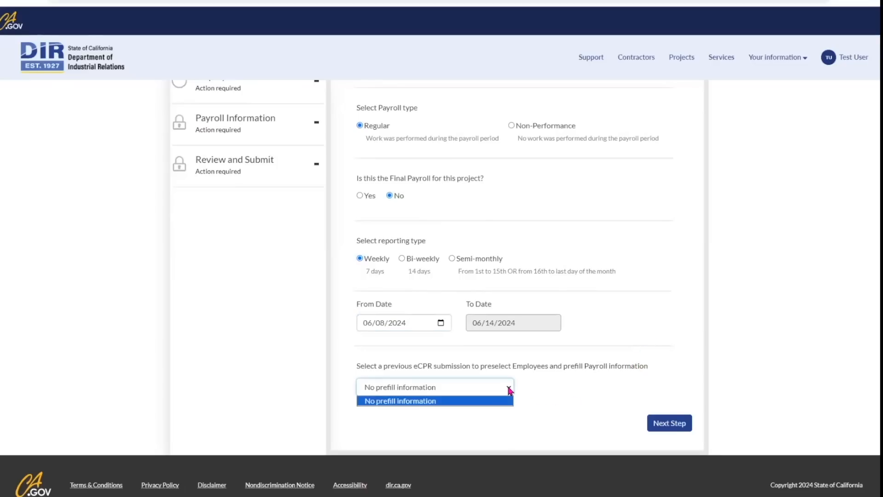
click(538, 388)
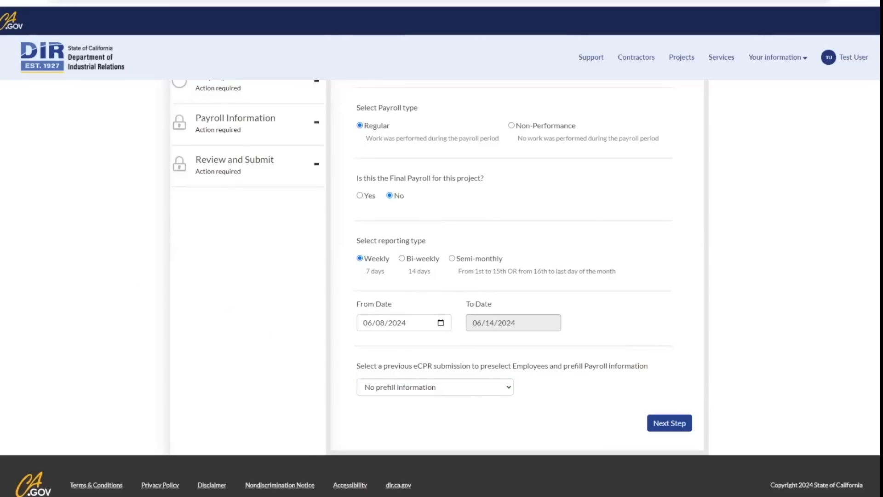
Move to employee selection and enter the new employee's first name, last name and SSN.
click(670, 423)
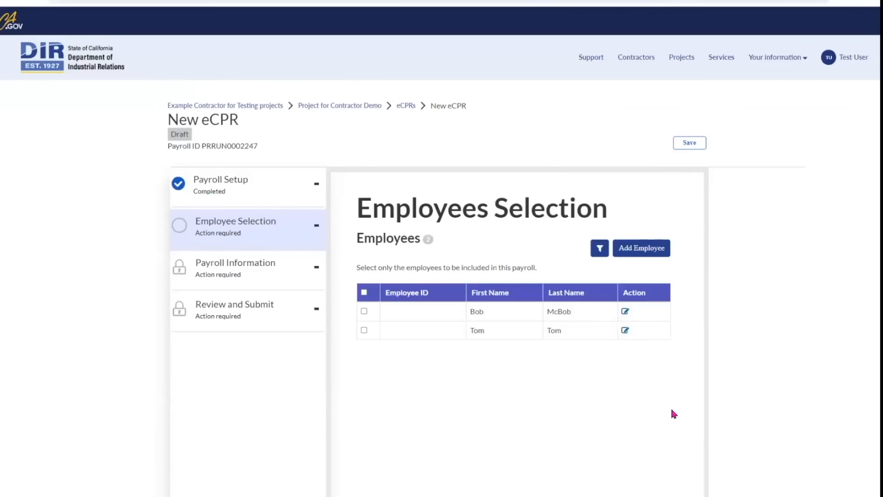
scroll(671, 407, down, 2)
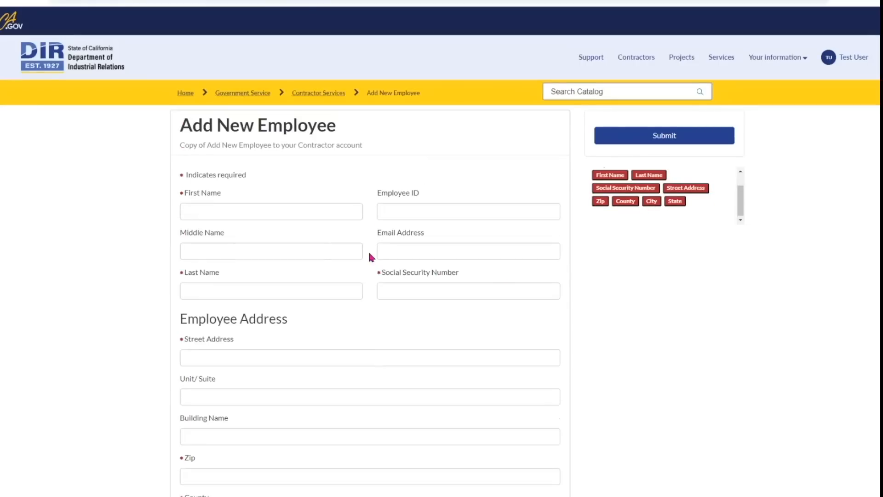
text(Ben)
key(Tab)
text(Ben)
click(420, 290)
text(•••••••••)
Fill in the employee's street address, zip code, county, city and state.
click(380, 360)
scroll(363, 319, down, 1)
text(123 Street Ave.)
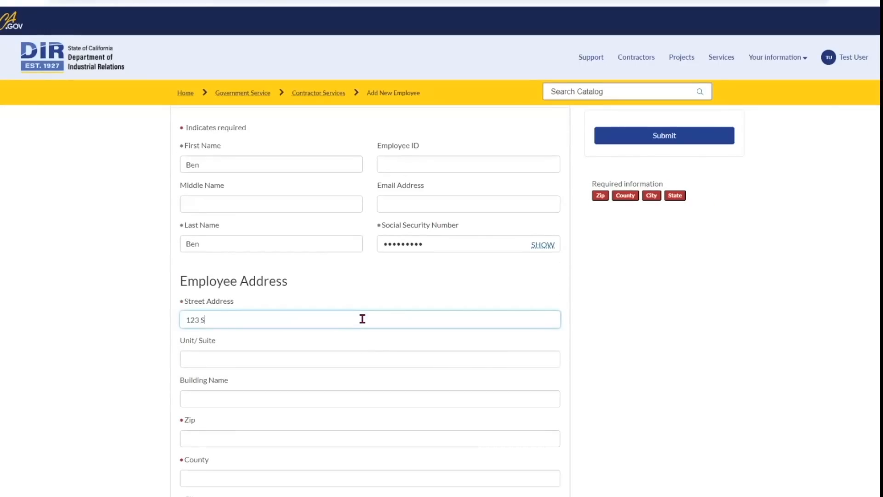
key(Tab)
key(Tab)
key(Tab)
text(95858)
scroll(362, 318, down, 3)
click(304, 341)
text(Sacramento)
click(298, 373)
text(Sacramento)
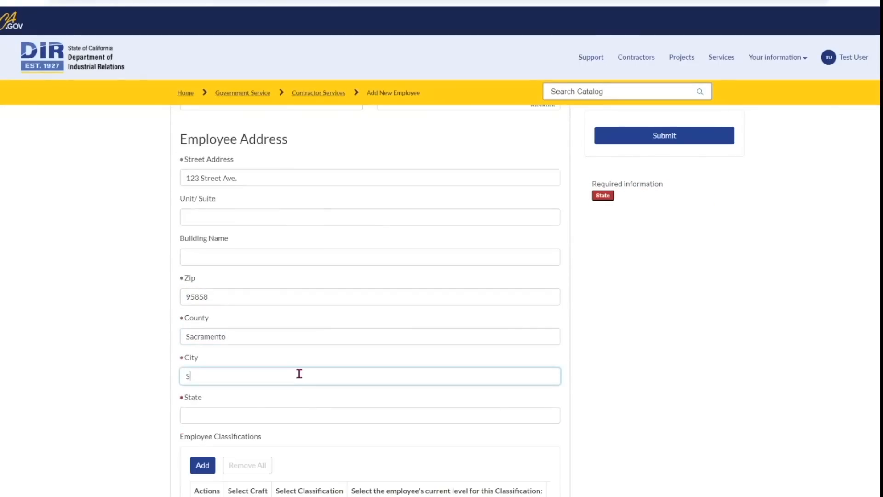
click(290, 414)
text(ca)
scroll(290, 410, down, 2)
click(330, 361)
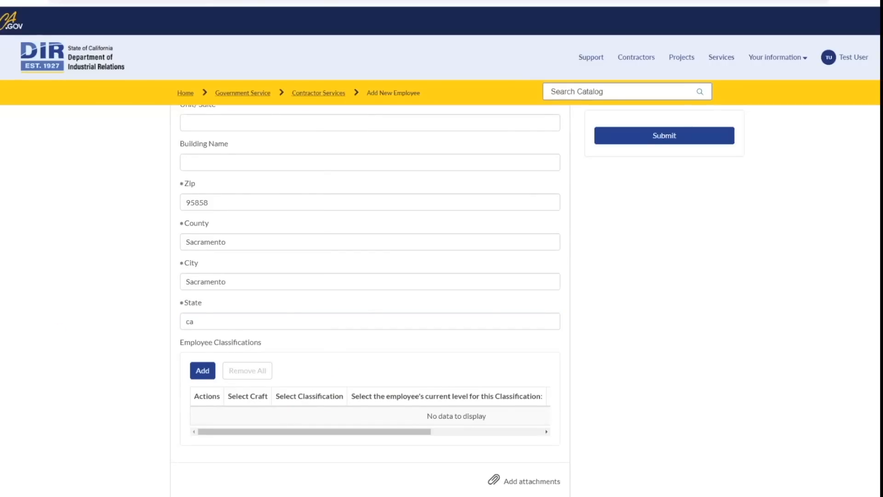
Add classification 123 Electrician with craft 123 Electrician 123, then submit the employee record.
click(204, 373)
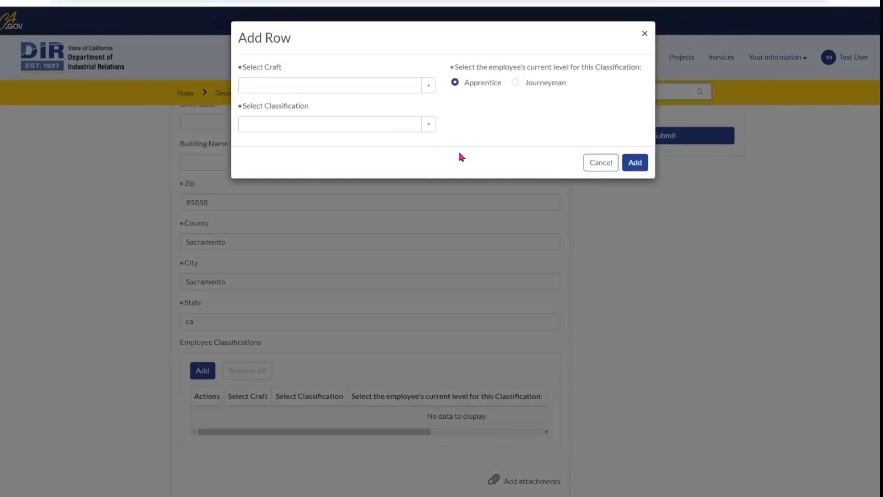
click(429, 124)
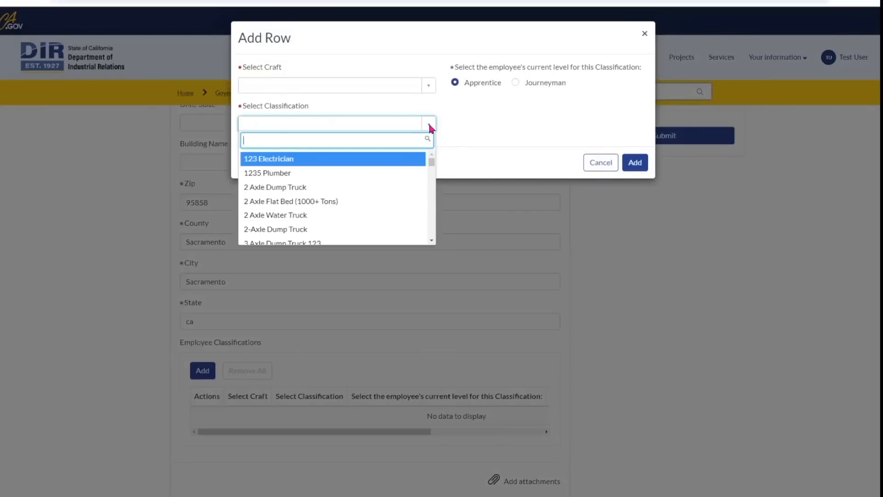
click(292, 159)
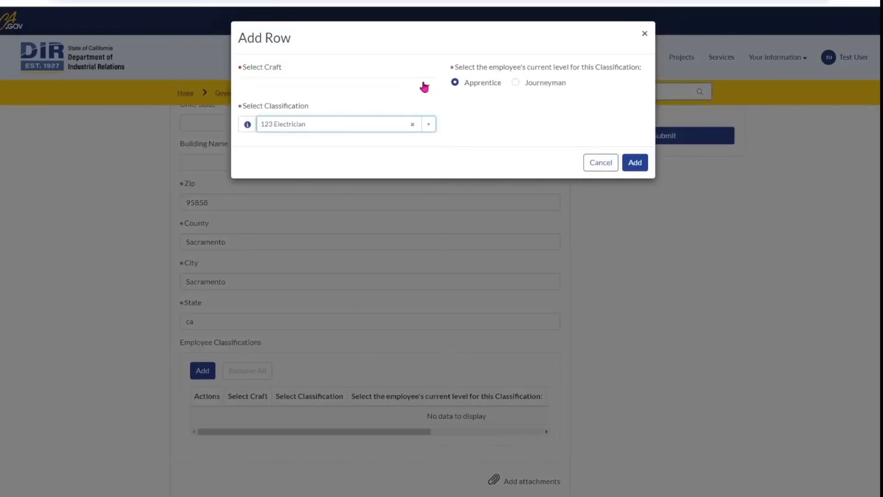
click(428, 85)
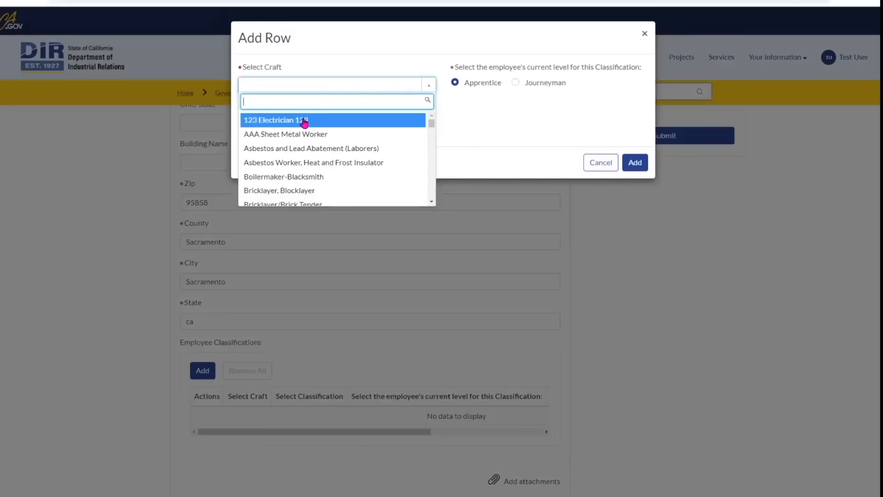
click(305, 121)
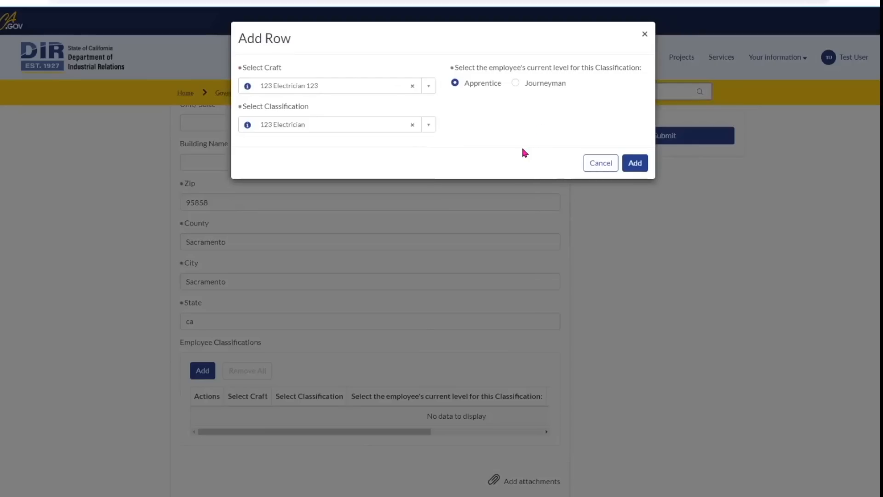
click(636, 164)
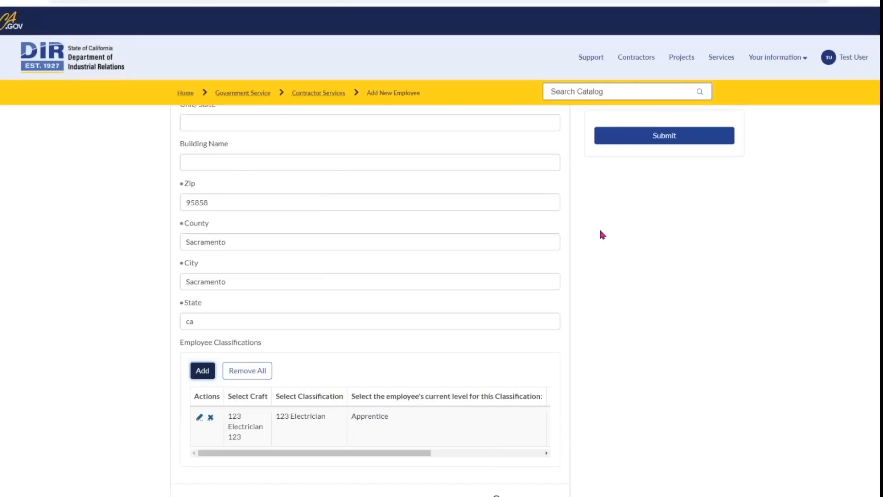
scroll(567, 243, down, 2)
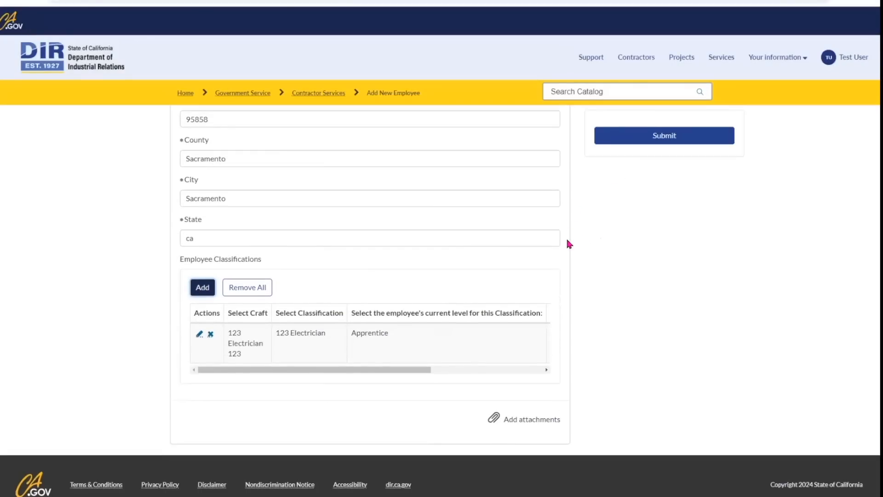
click(667, 136)
Return to the portal home page and open Manage Contractor Employees.
click(46, 59)
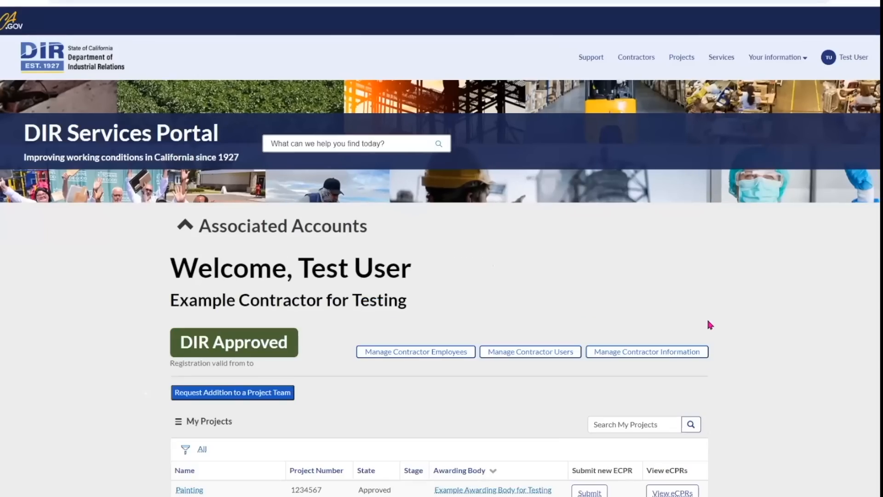
scroll(707, 317, down, 3)
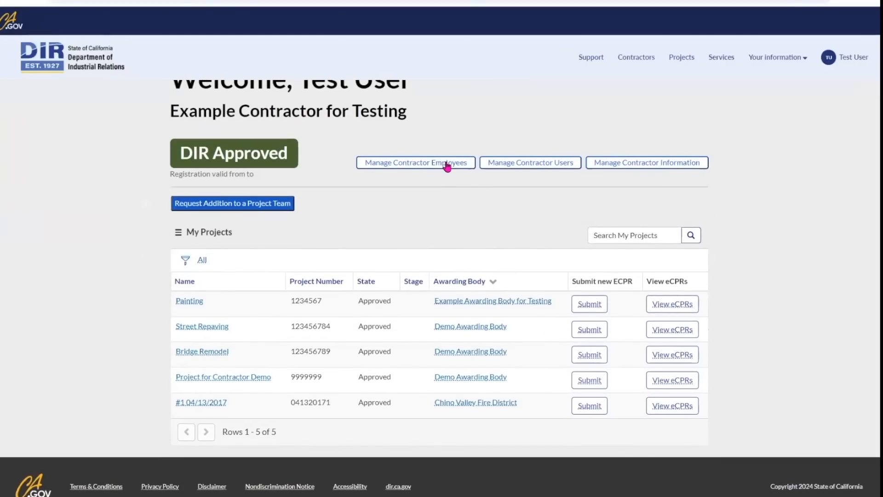
click(447, 166)
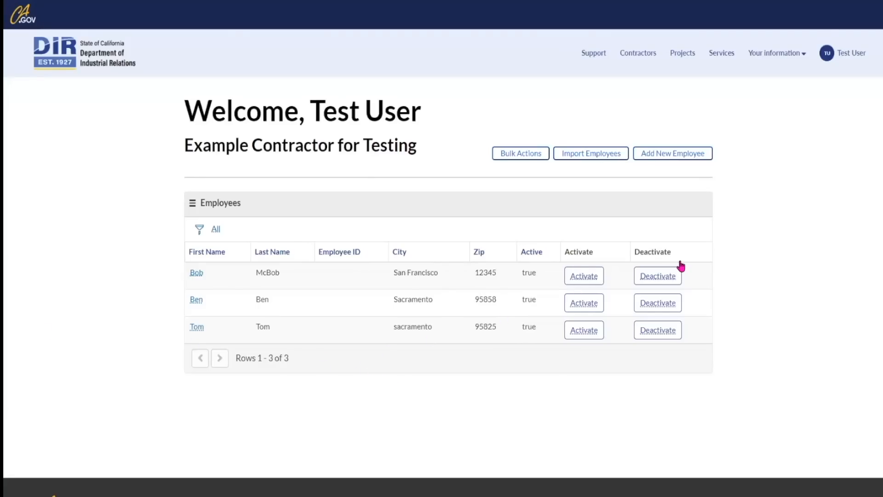
Activate the newly added employee and return to the home page's projects list.
click(591, 305)
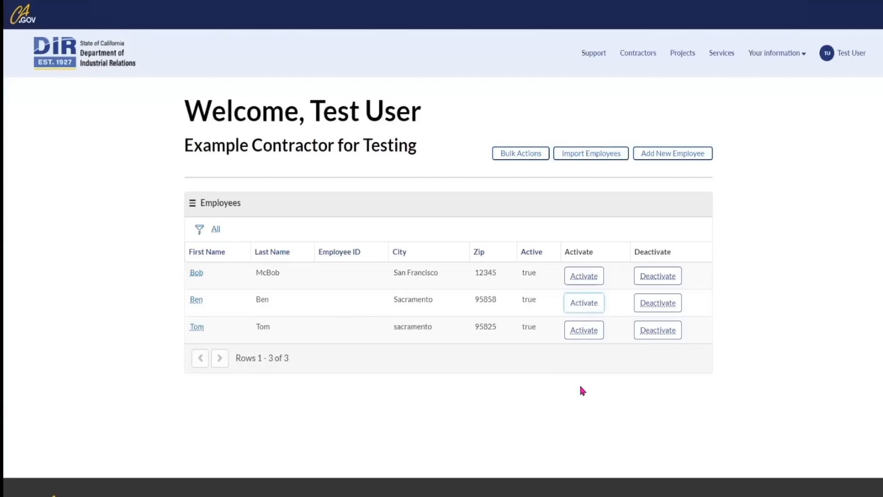
click(529, 154)
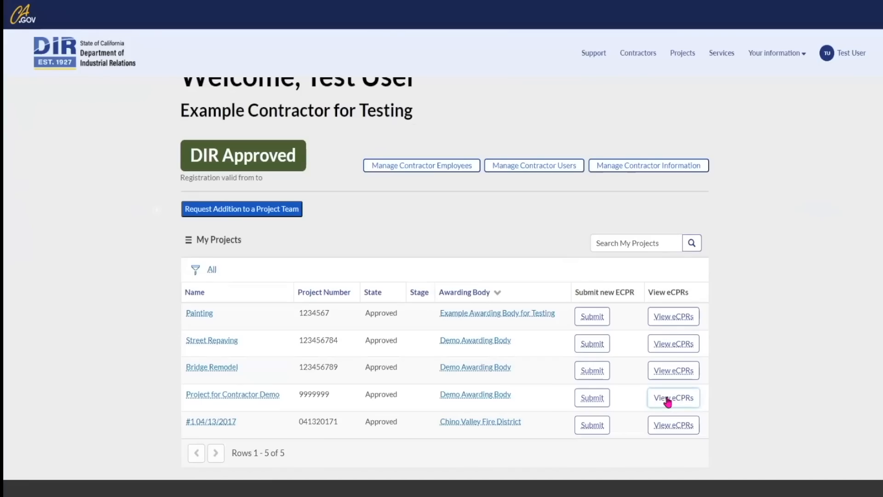
Open the draft eCPR for Project for Contractor Demo and continue past Payroll Setup.
click(667, 401)
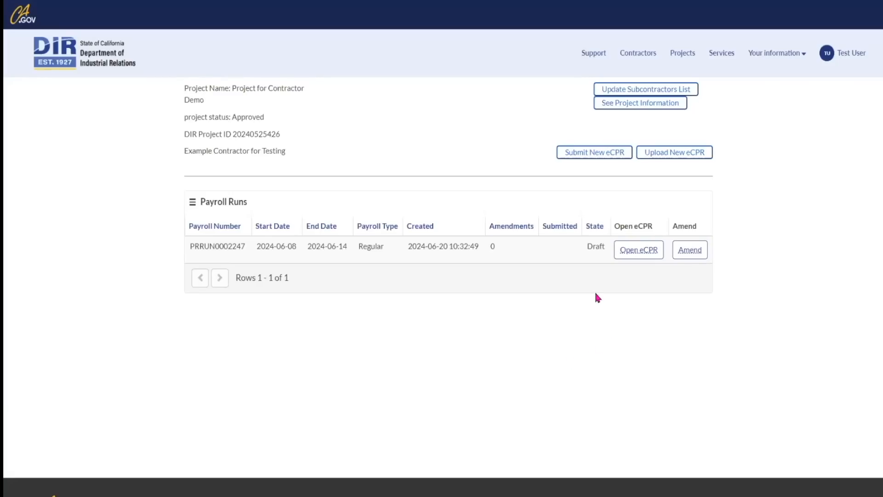
click(627, 248)
scroll(626, 245, down, 2)
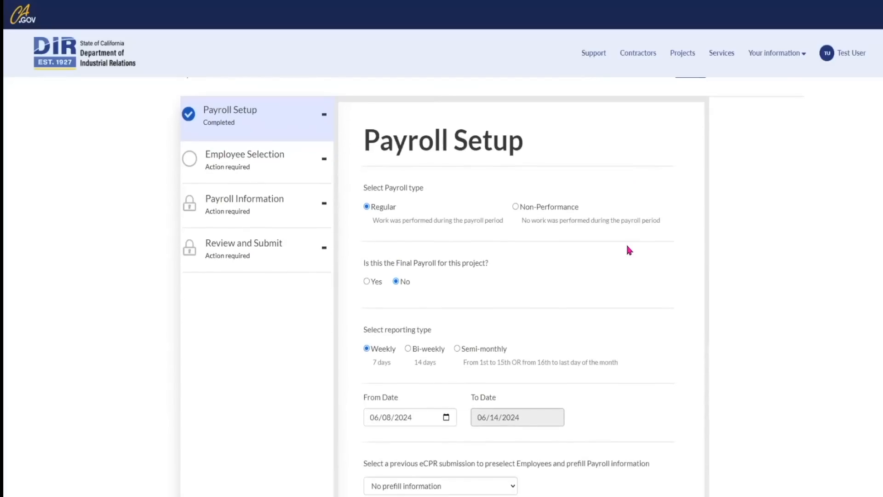
scroll(630, 250, down, 2)
click(668, 444)
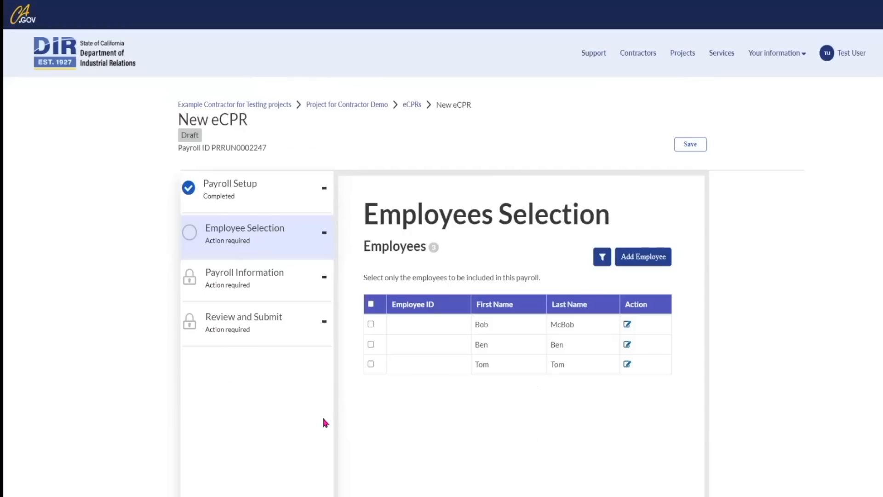
Select only the newly added employee for this payroll and continue to payroll information.
scroll(415, 409, down, 2)
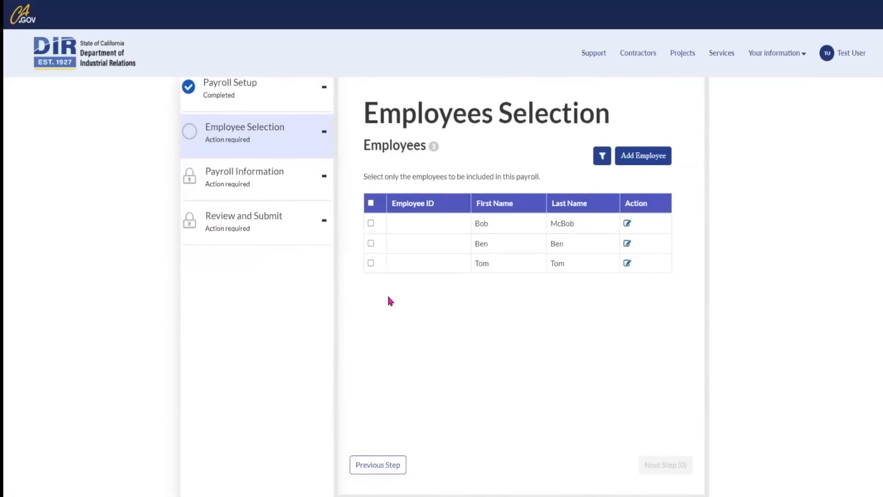
click(372, 244)
scroll(529, 403, down, 1)
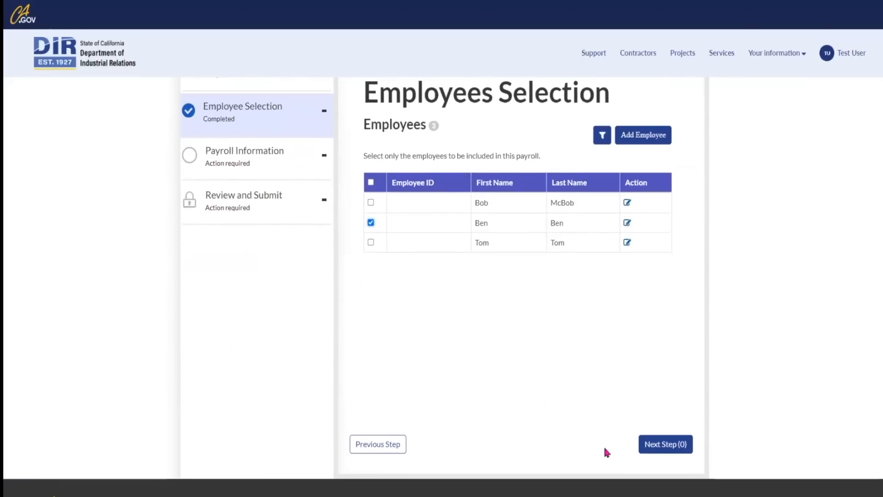
click(673, 446)
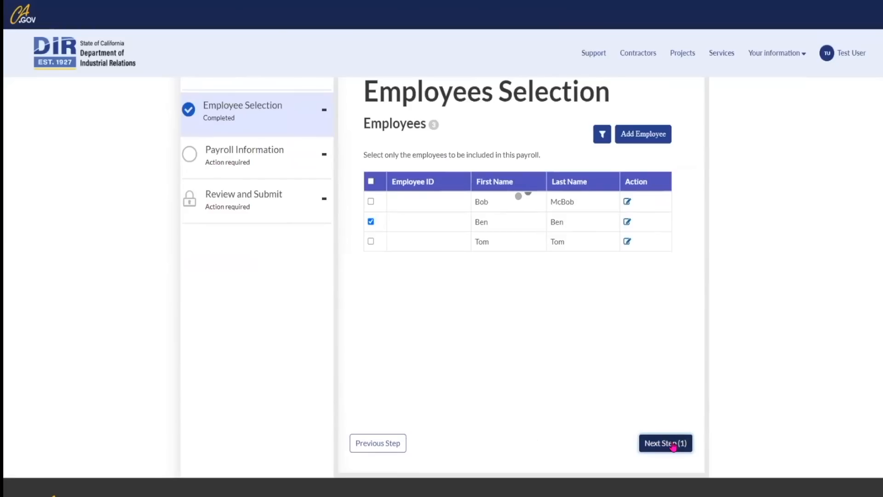
Set classification Cement Mason, check number 123 and level Journeyman.
scroll(602, 371, down, 4)
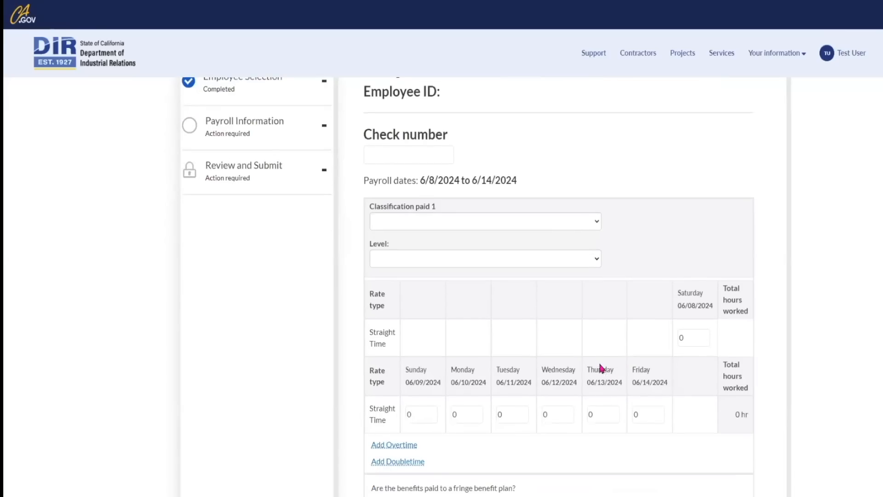
scroll(589, 194, down, 1)
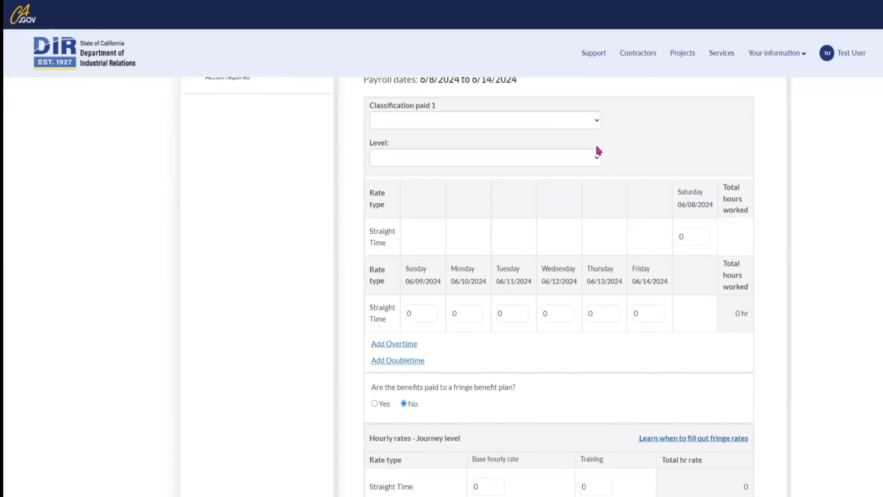
click(594, 120)
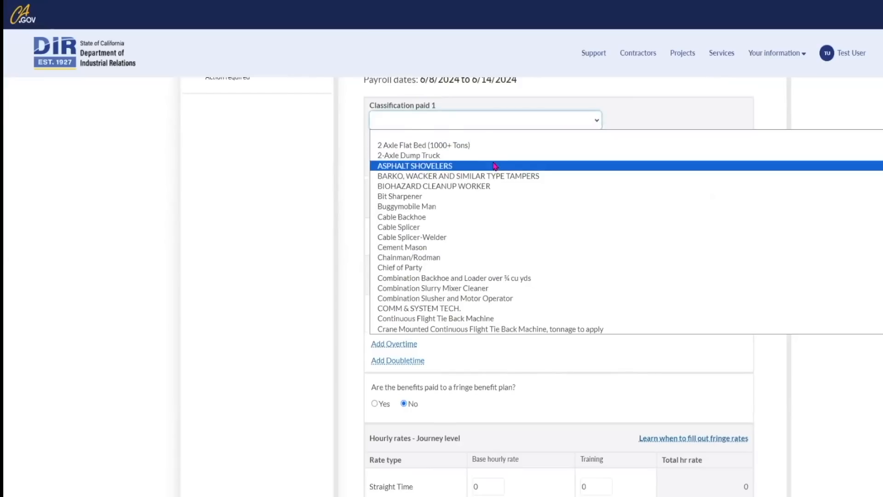
click(424, 247)
scroll(439, 178, up, 2)
click(418, 154)
text(123)
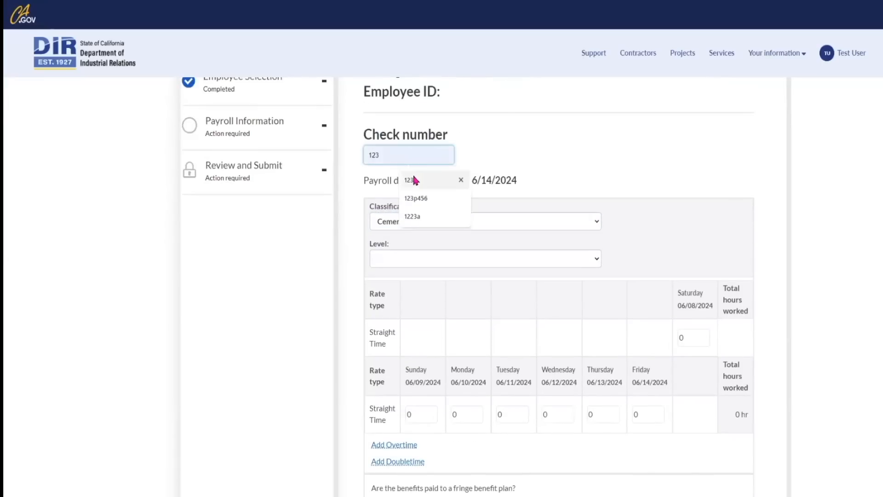
click(588, 261)
click(406, 284)
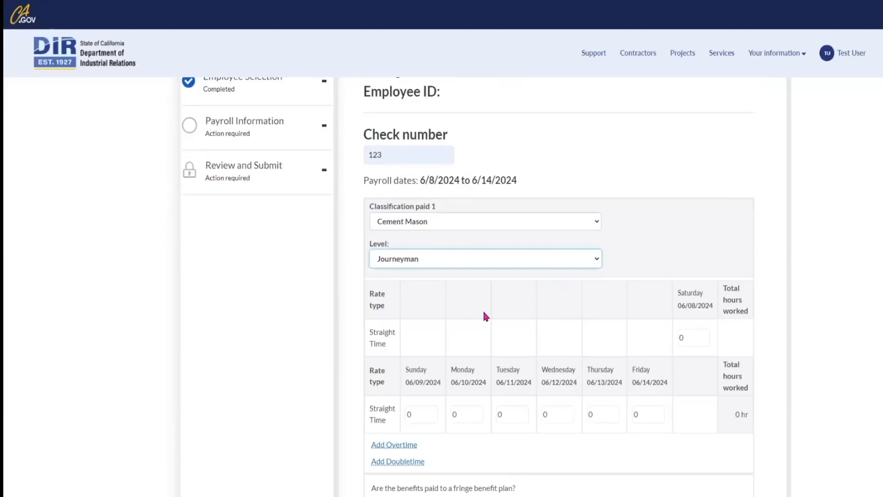
Enter 5 straight-time hours for each day Monday through Thursday, totalling 20 hours.
scroll(482, 309, down, 3)
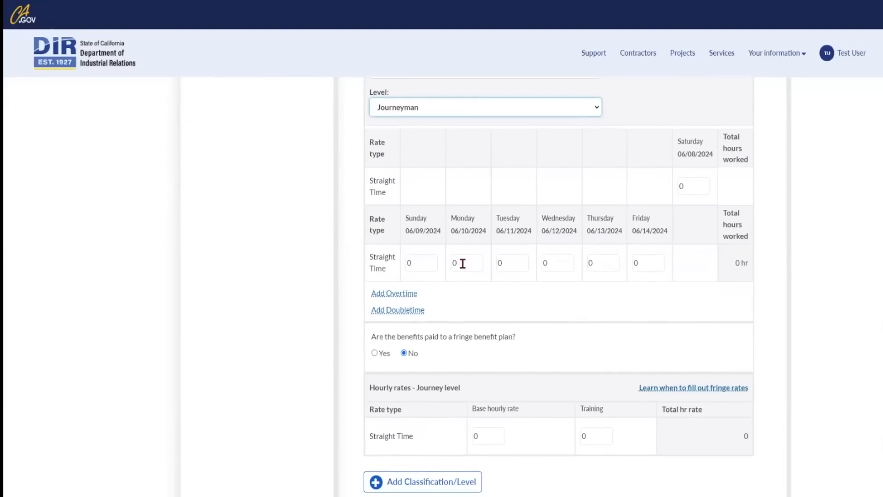
scroll(463, 263, up, 2)
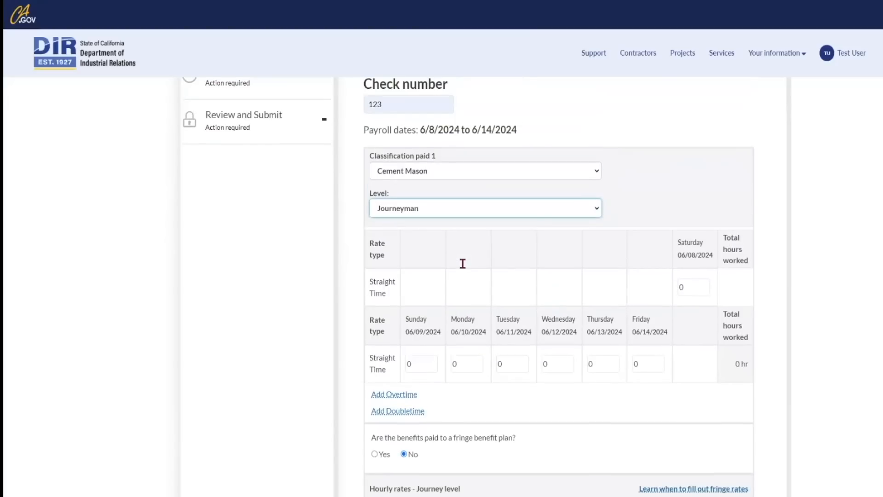
click(452, 366)
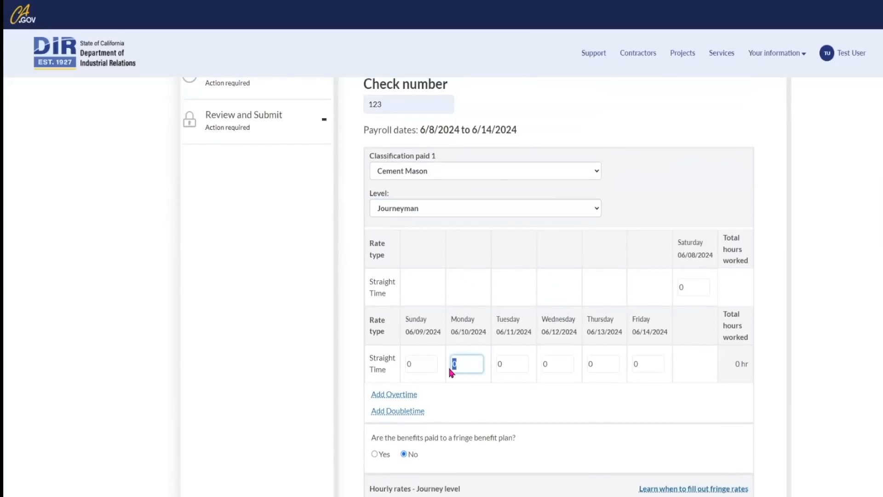
text(1)
key(BackSpace)
text(5)
key(Tab)
text(5)
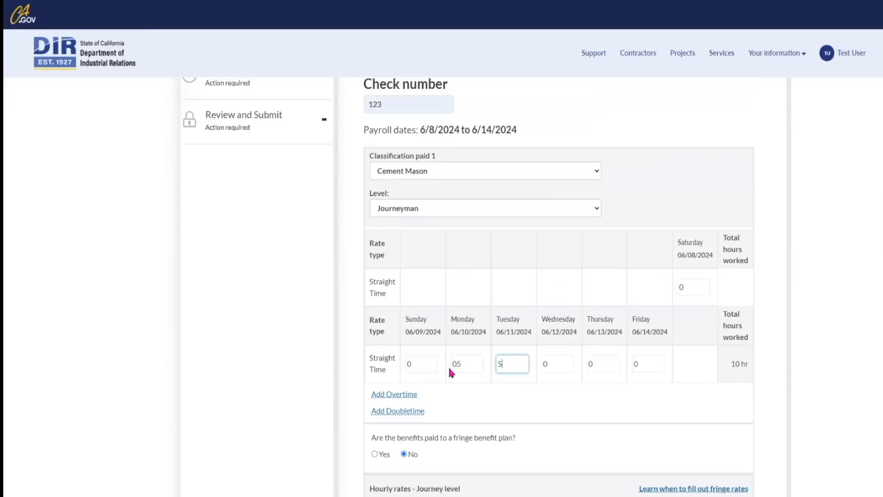
key(Tab)
text(5)
key(Tab)
text(5)
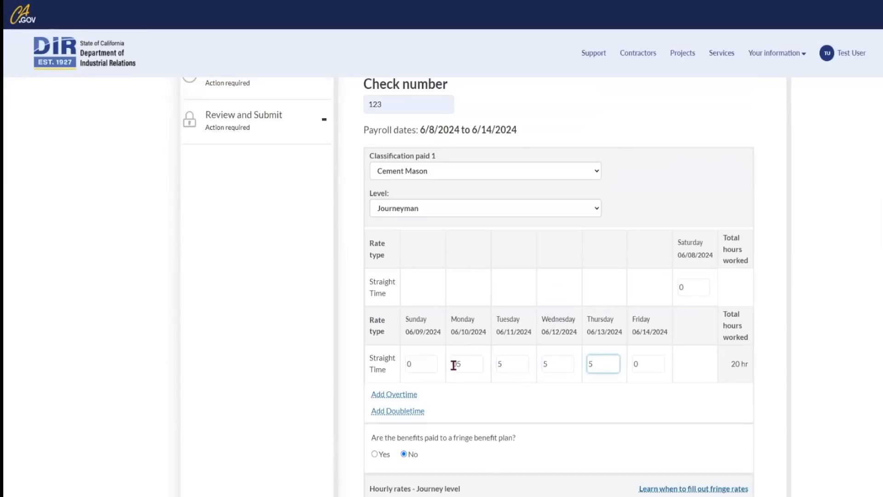
drag(459, 362, 452, 366)
text(5)
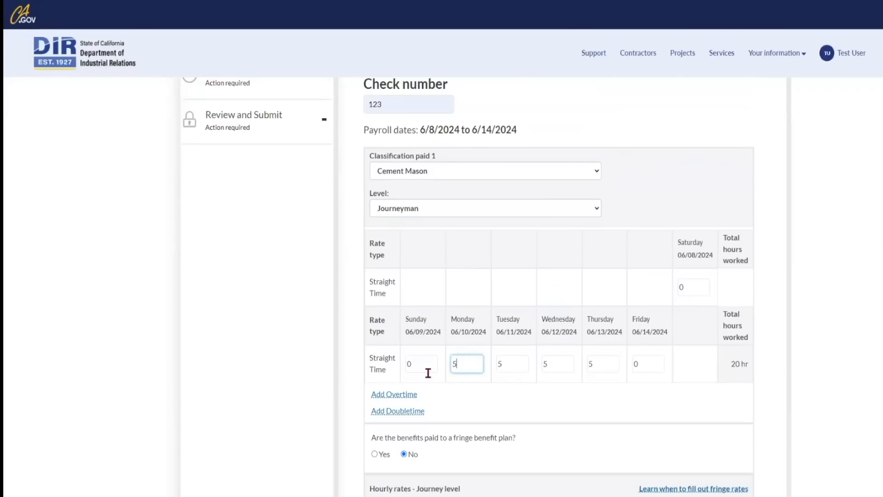
click(598, 408)
scroll(598, 409, down, 2)
Set the straight-time base hourly rate to 20 and the training rate to 1.
scroll(599, 412, down, 2)
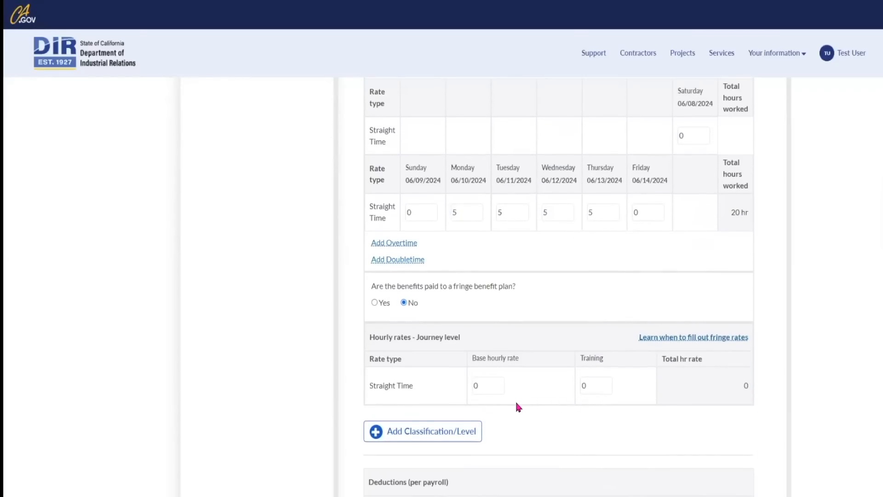
scroll(523, 273, down, 3)
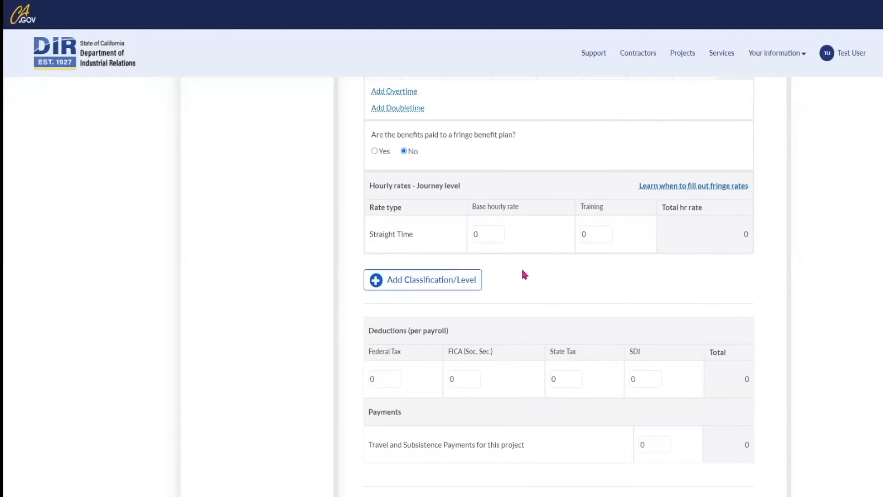
scroll(523, 272, up, 1)
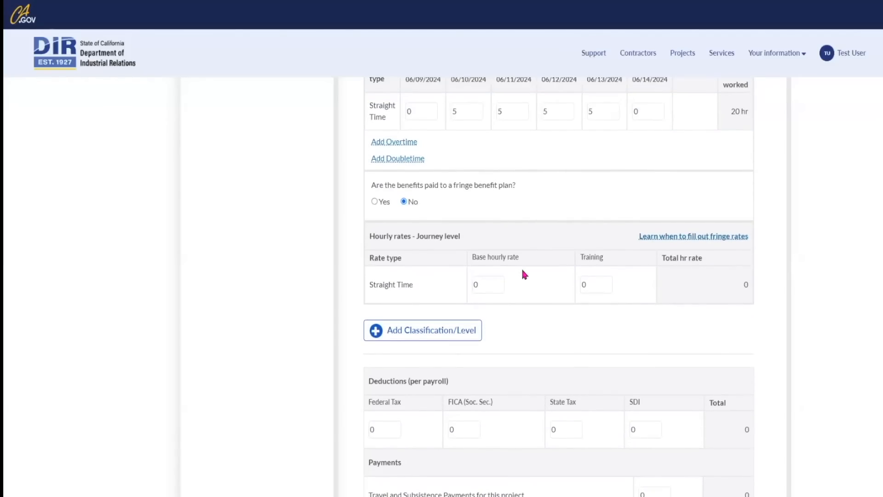
click(481, 286)
double_click(482, 285)
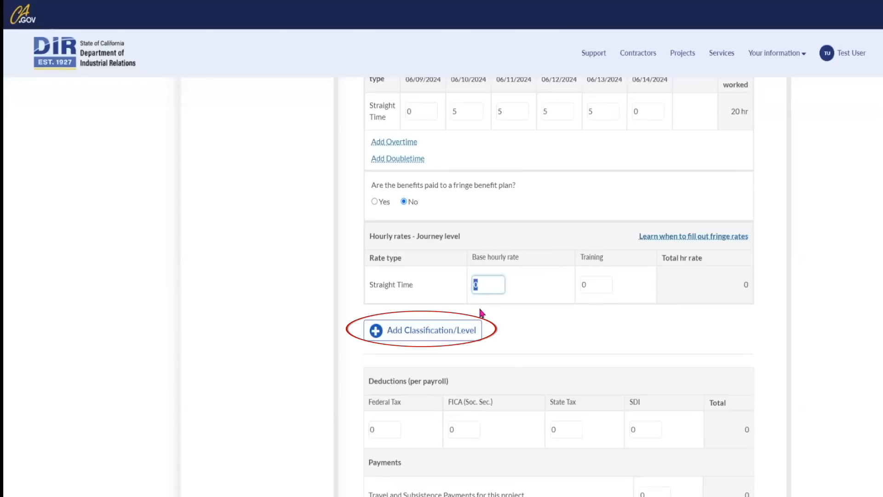
text(20)
key(Tab)
text(1)
key(Tab)
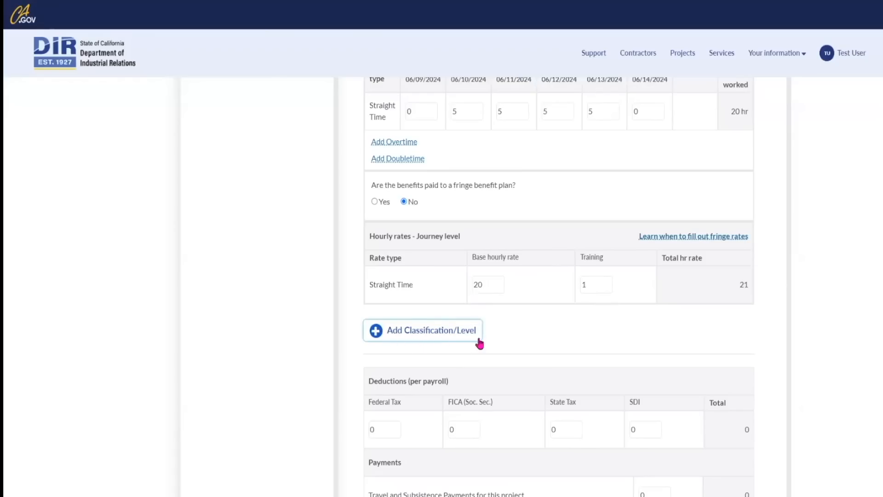
Proceed to the Review eCPR step.
scroll(484, 341, down, 1)
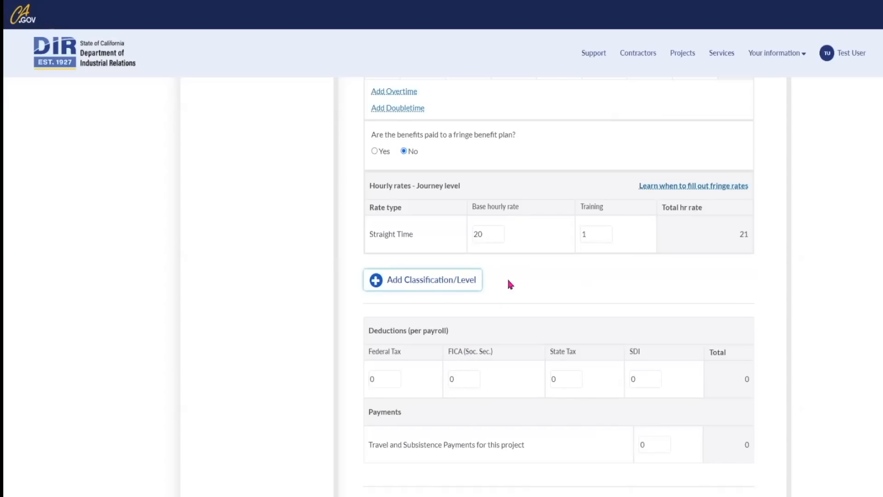
scroll(523, 280, down, 1)
scroll(508, 290, down, 5)
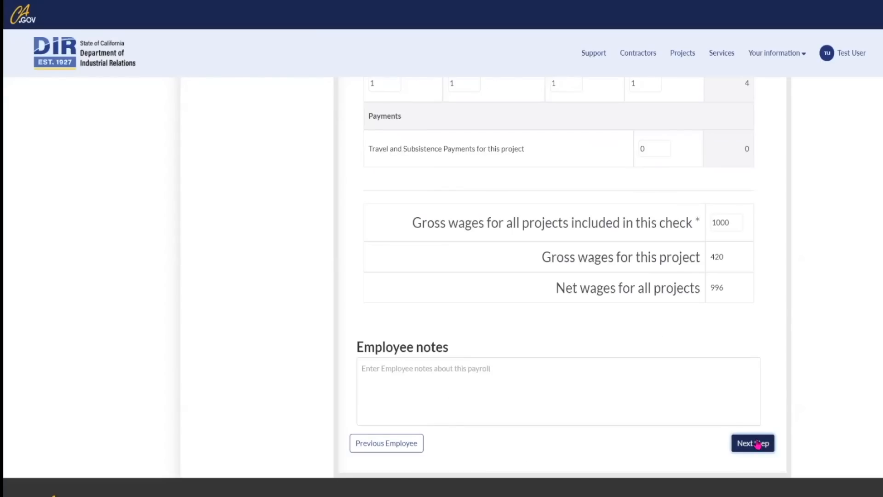
click(758, 444)
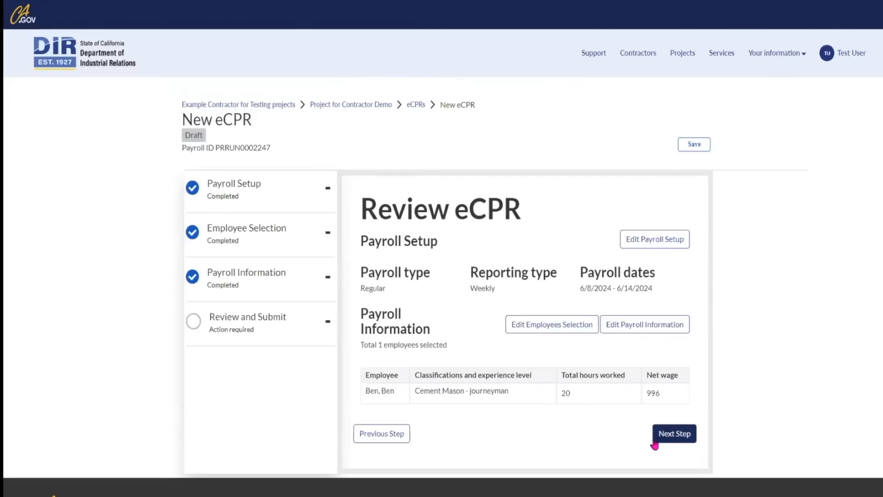
Enter the signer's name in the certification, sign and submit the eCPR, and acknowledge the success message.
click(674, 435)
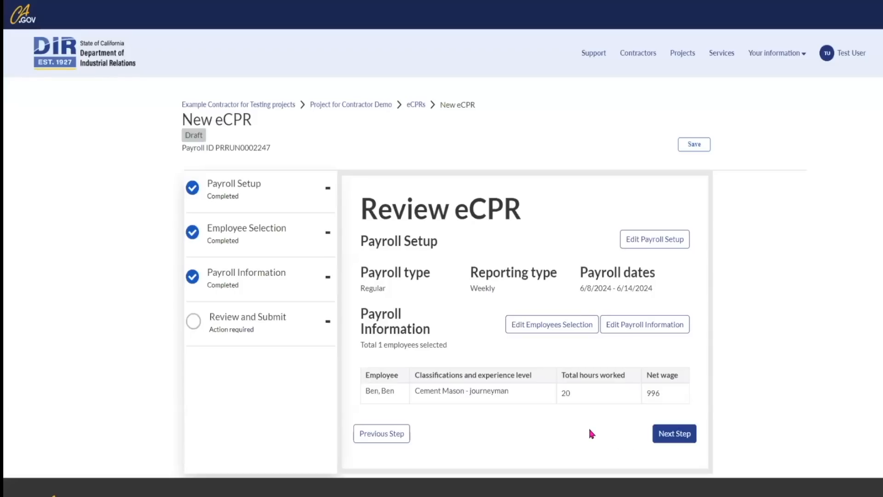
click(675, 435)
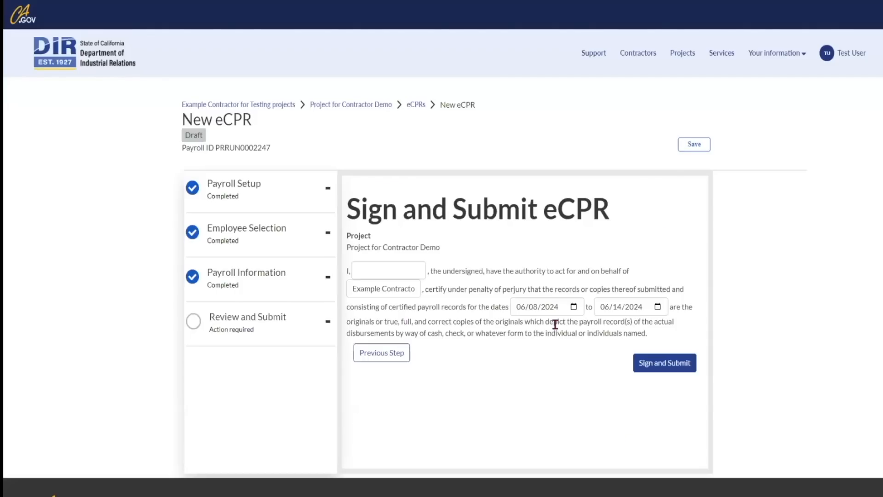
click(411, 275)
text(test)
click(503, 361)
click(677, 366)
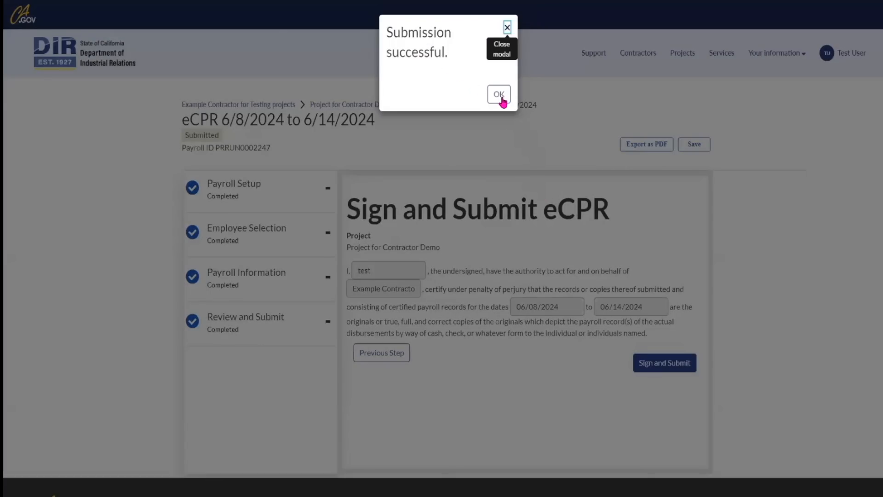
click(500, 97)
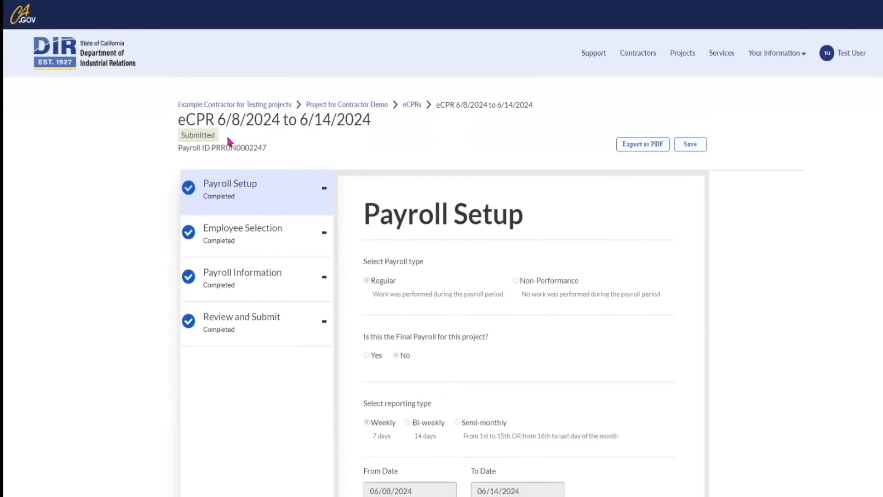
Look over the Submitted eCPR, then go back to the home dashboard's My Projects list.
drag(224, 137, 181, 135)
click(323, 146)
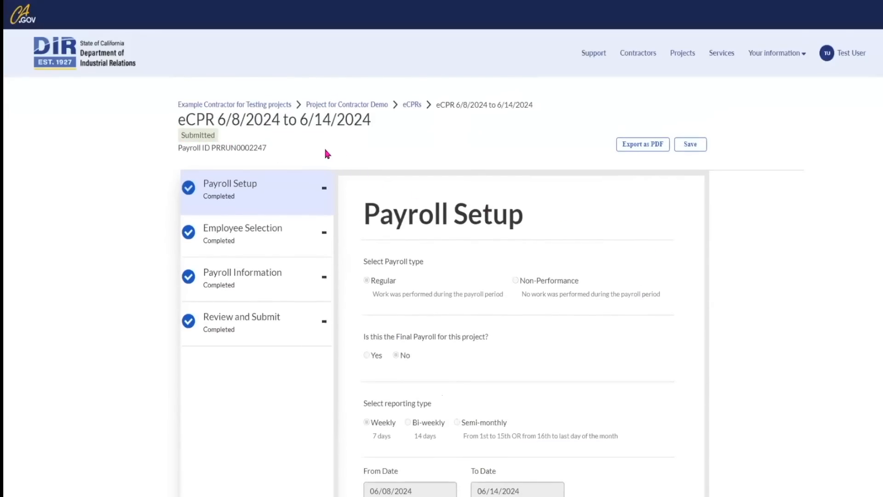
scroll(643, 276, down, 2)
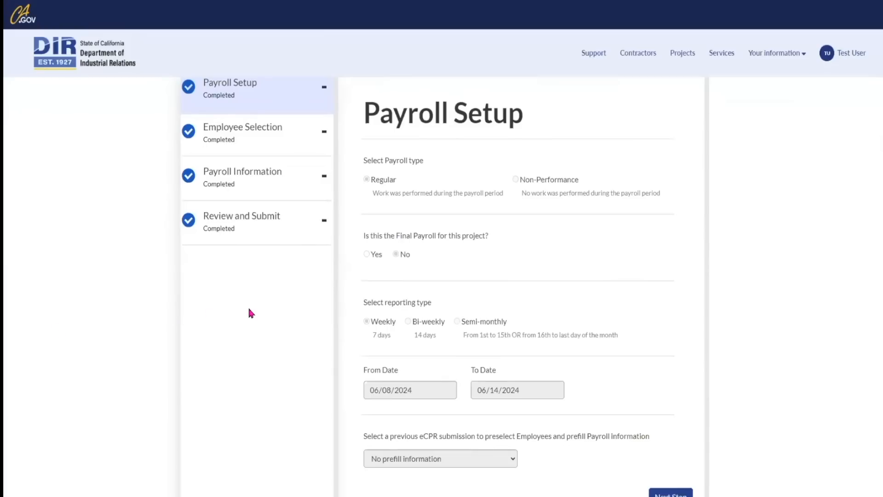
scroll(251, 313, up, 1)
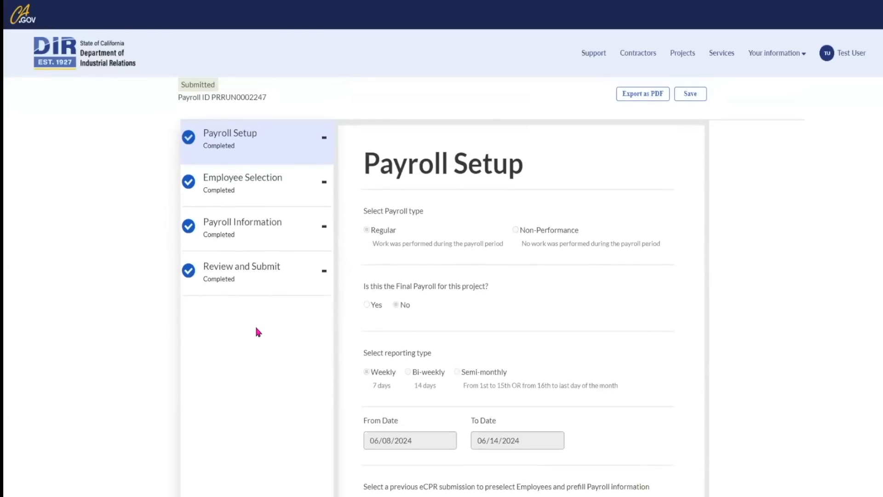
click(99, 56)
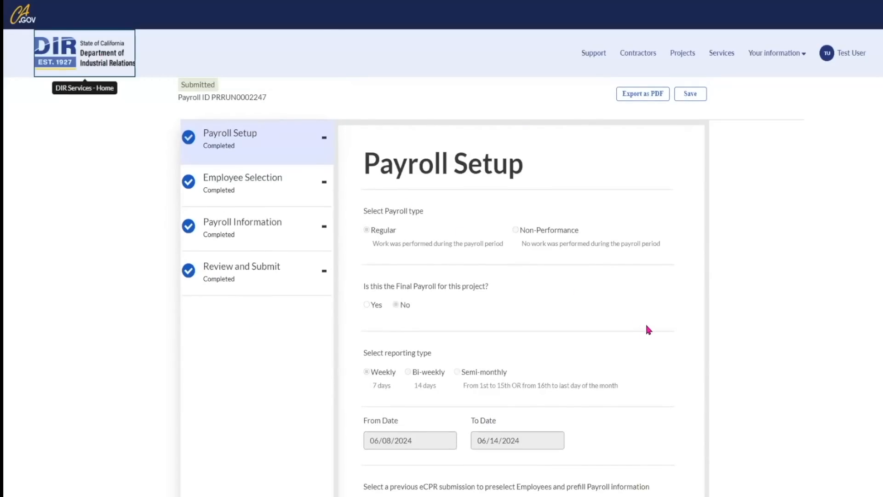
scroll(736, 345, down, 5)
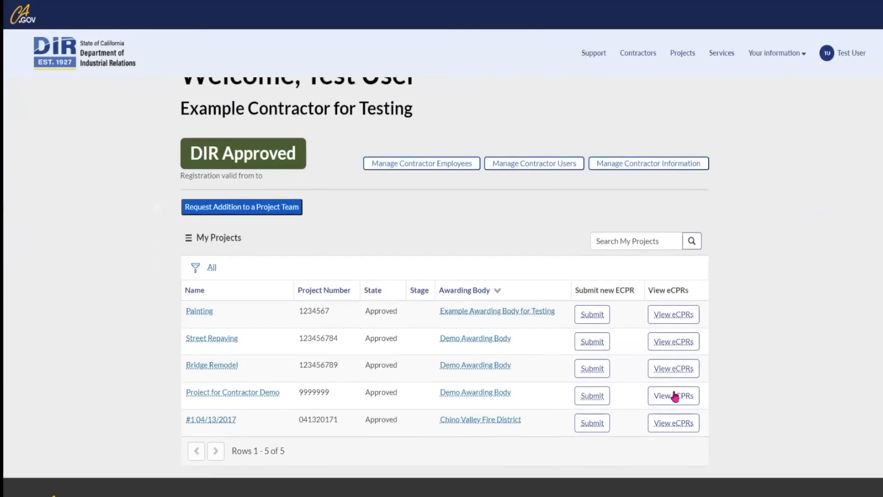
Open the submitted Project for Contractor Demo eCPR and expand its Review and Submit sub-pages.
click(665, 396)
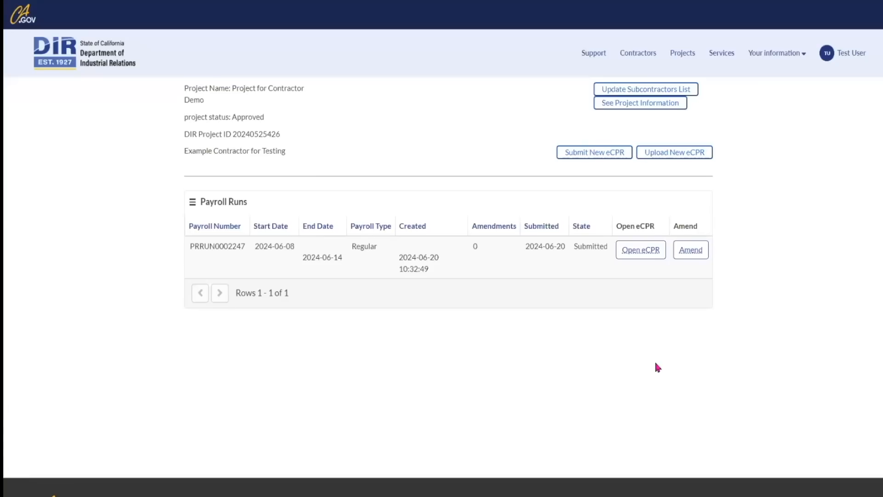
click(646, 254)
scroll(650, 305, down, 4)
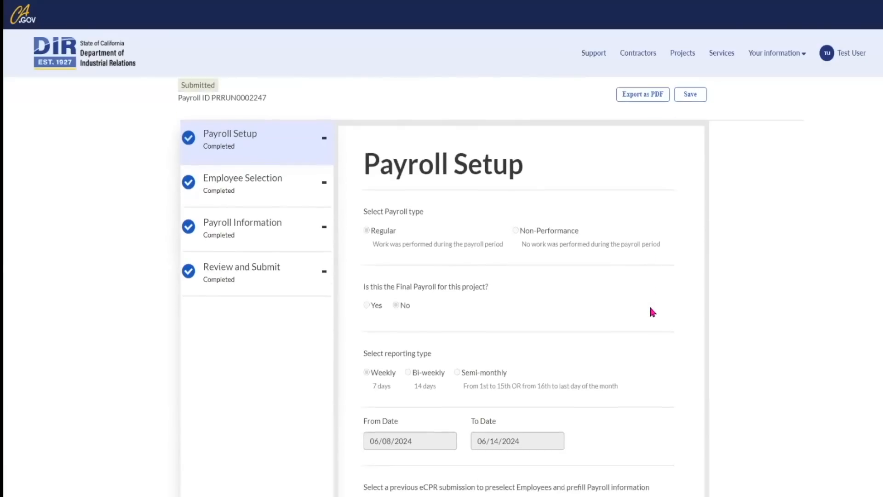
scroll(649, 305, up, 3)
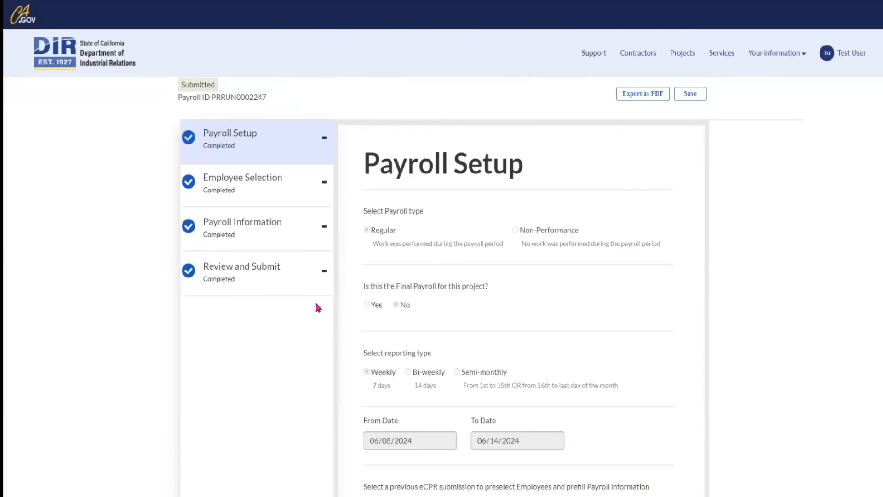
click(325, 273)
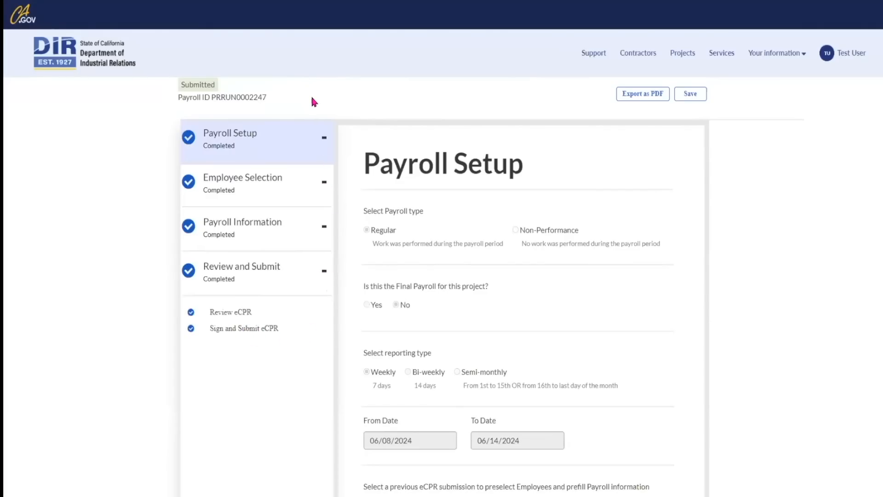
scroll(312, 101, up, 1)
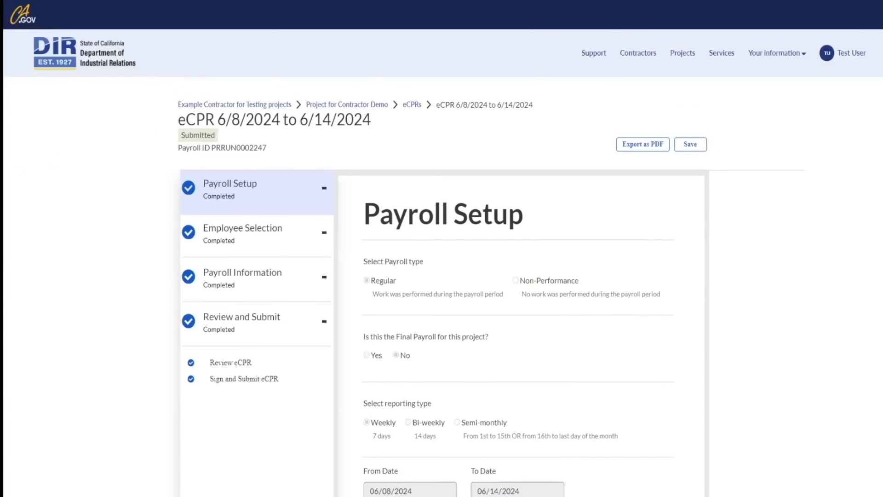
Go back home and reopen the payroll runs for Project for Contractor Demo.
click(54, 54)
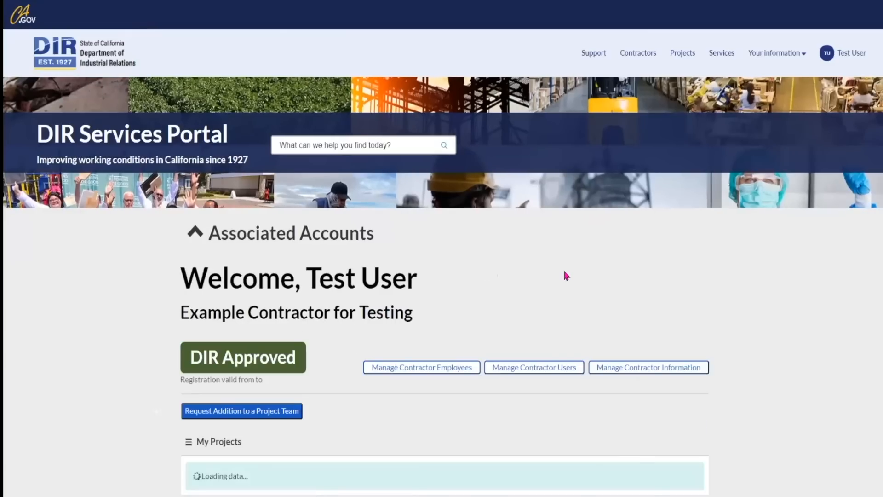
scroll(564, 268, down, 4)
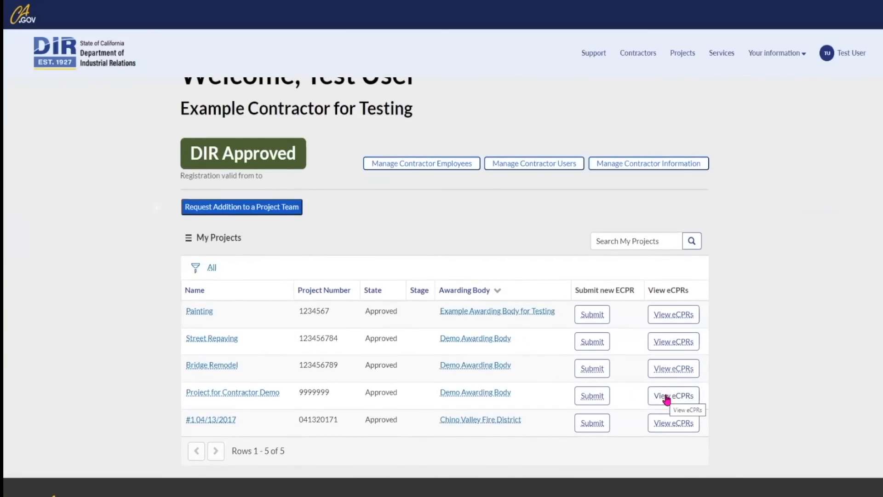
click(667, 399)
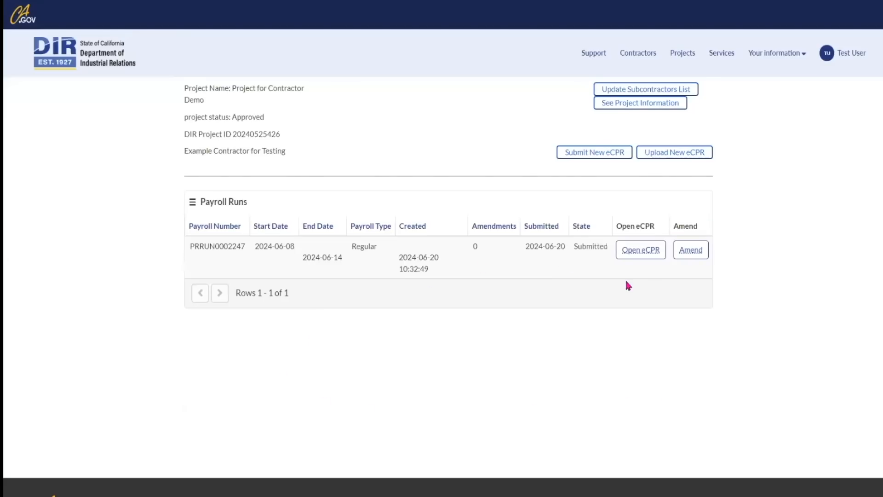
Start amending payroll PRRUN0002247, keeping the second employee included.
click(697, 253)
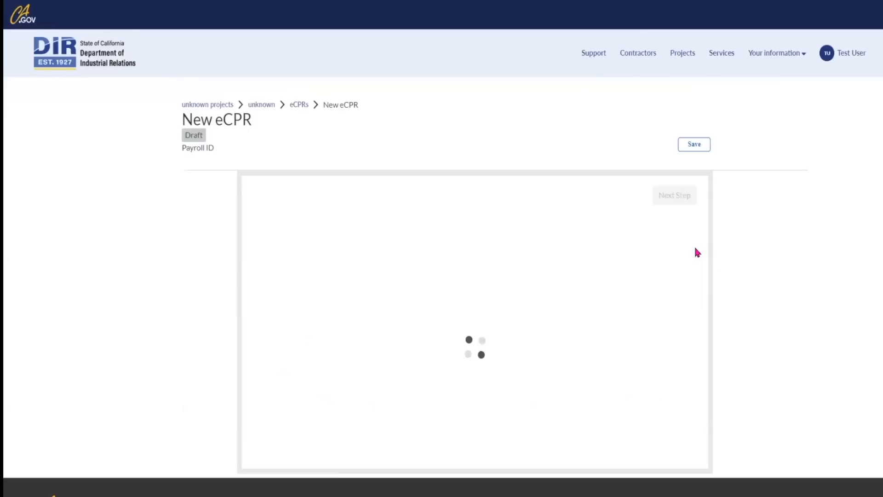
scroll(697, 252, down, 3)
scroll(708, 395, up, 1)
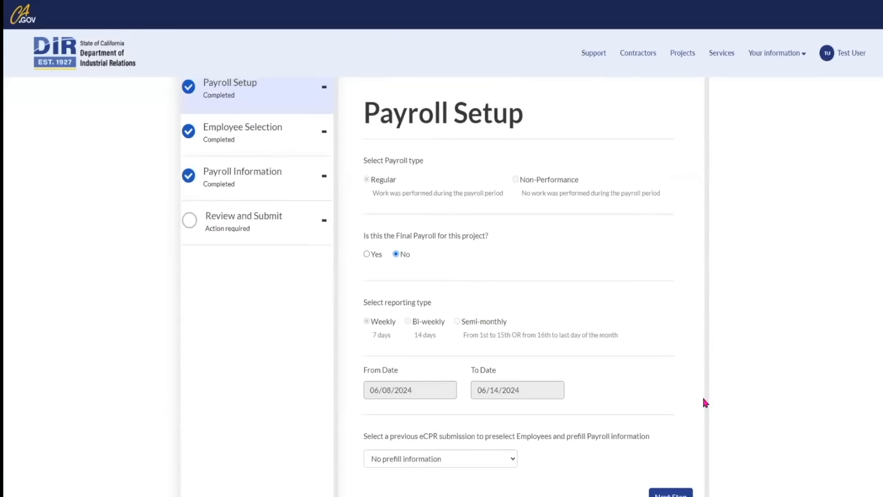
scroll(668, 391, down, 1)
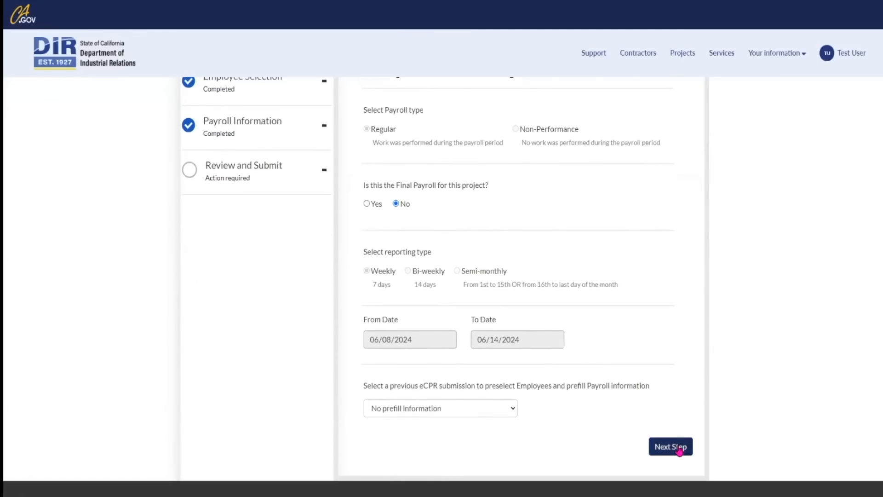
click(678, 447)
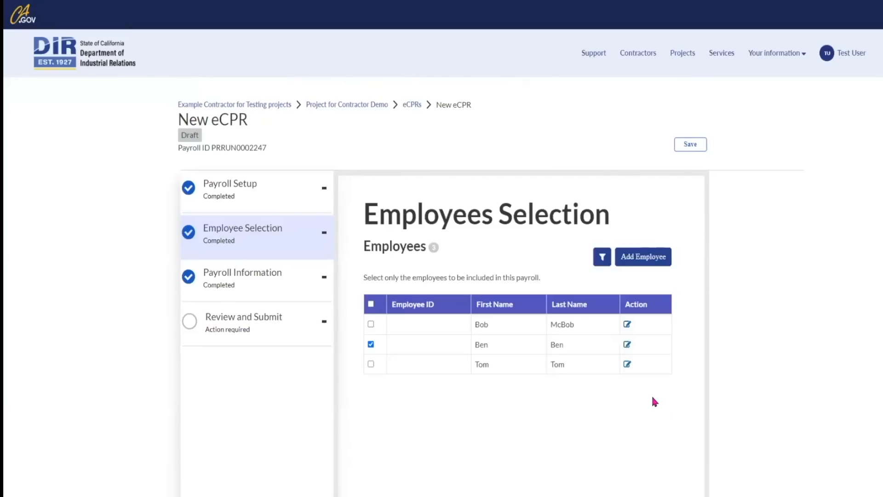
click(371, 344)
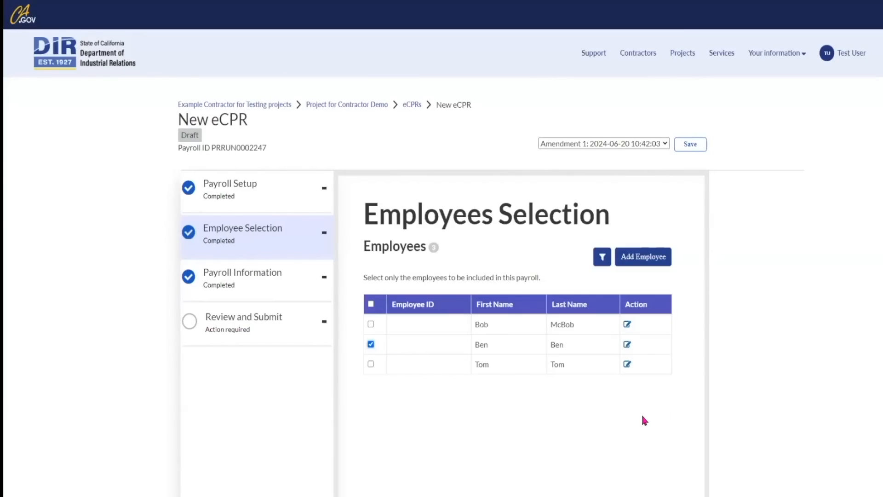
scroll(644, 420, down, 3)
click(667, 443)
Change Monday and Tuesday straight-time hours to 4 each, for 18 total.
double_click(458, 315)
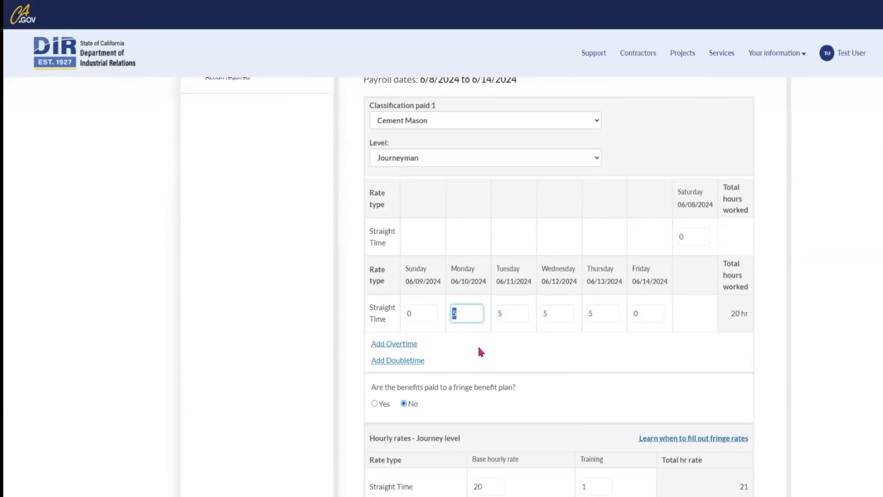
text(4)
double_click(506, 314)
text(4)
click(576, 351)
Enter 10 for each deduction: Federal Tax, FICA, State Tax and SDI.
scroll(575, 351, down, 2)
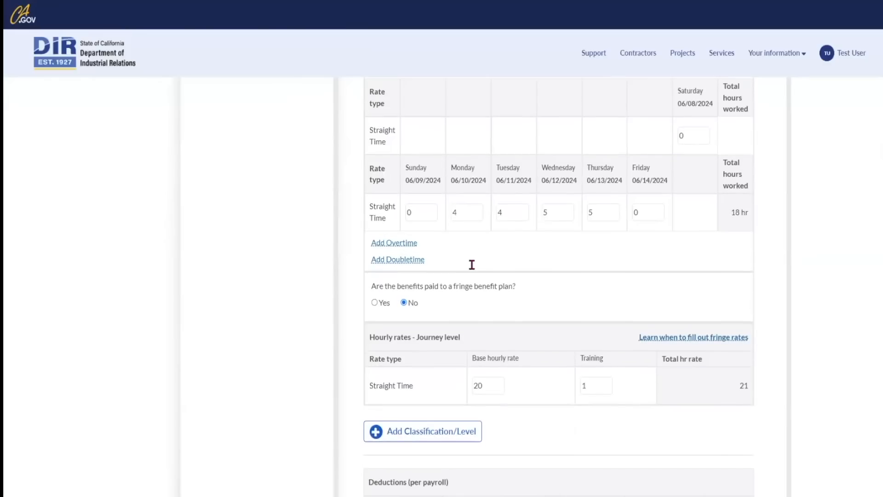
scroll(470, 276, down, 1)
double_click(375, 480)
text(1)
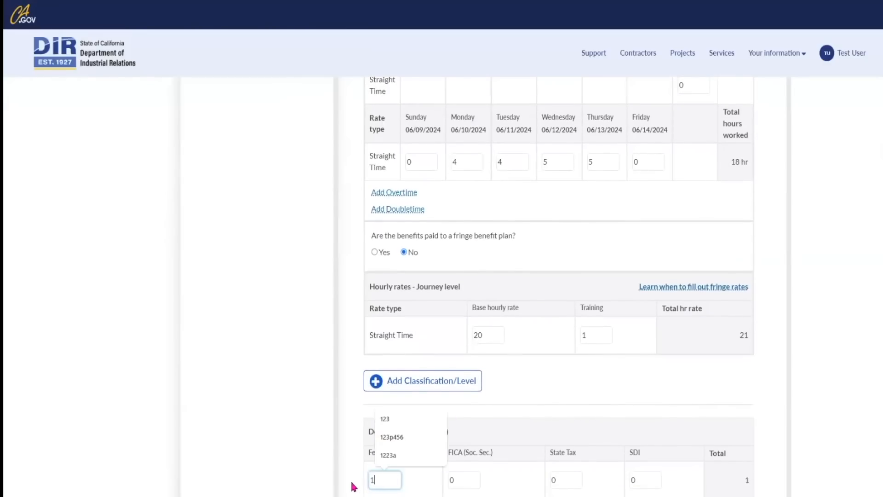
text(0)
key(Tab)
text(10)
key(Tab)
text(10)
key(Tab)
text(10)
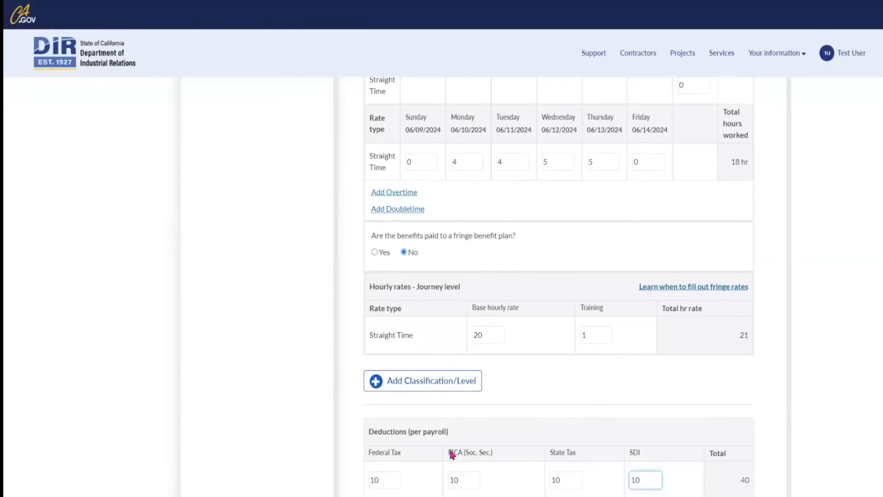
click(775, 386)
Set gross wages for all projects to 1000 and proceed to the eCPR review.
scroll(774, 387, down, 6)
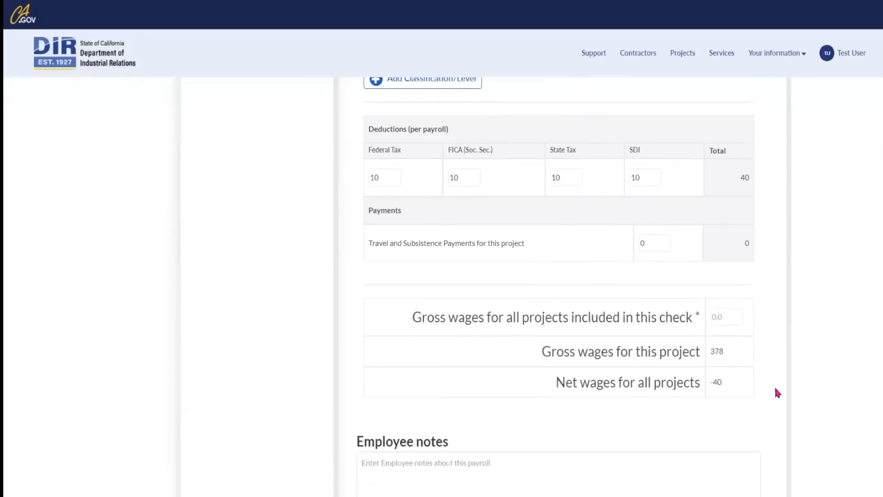
click(730, 320)
text(1000)
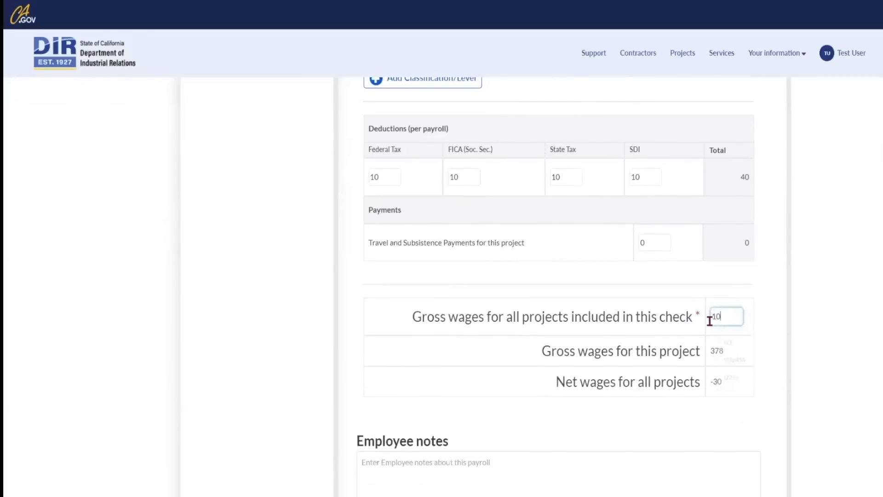
click(777, 332)
scroll(777, 331, down, 2)
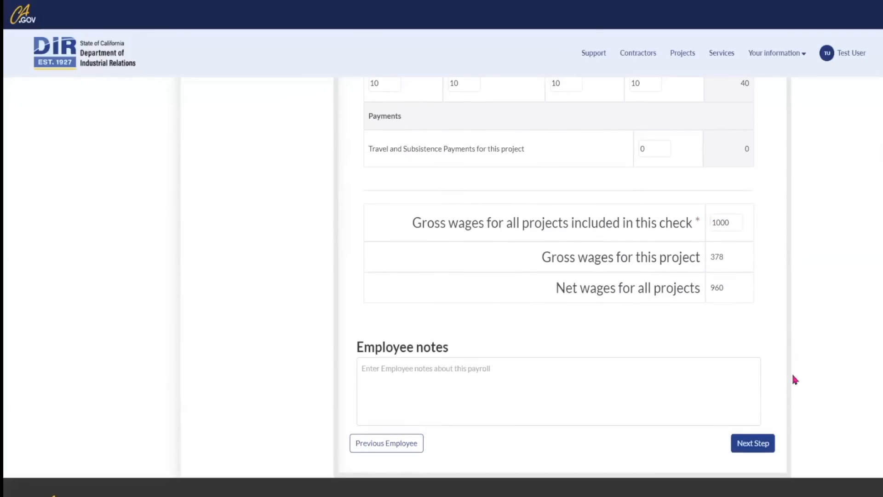
click(756, 445)
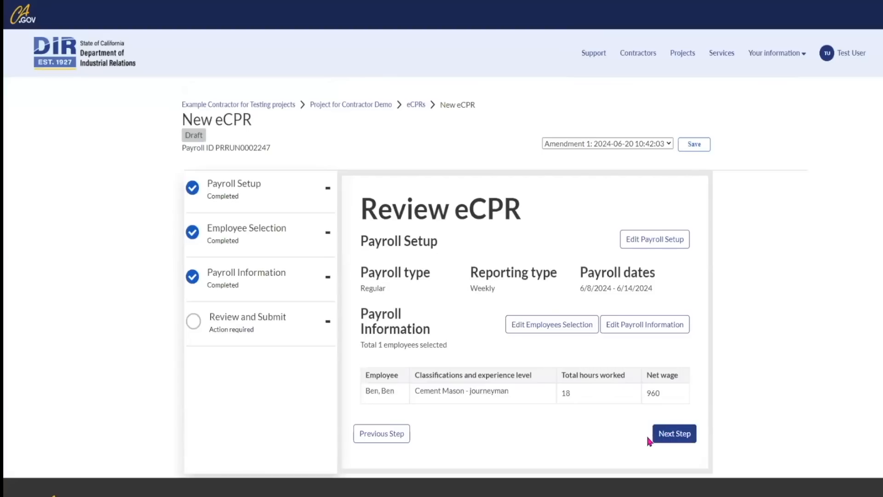
Submit the amended payroll and acknowledge the Submission successful message.
click(665, 435)
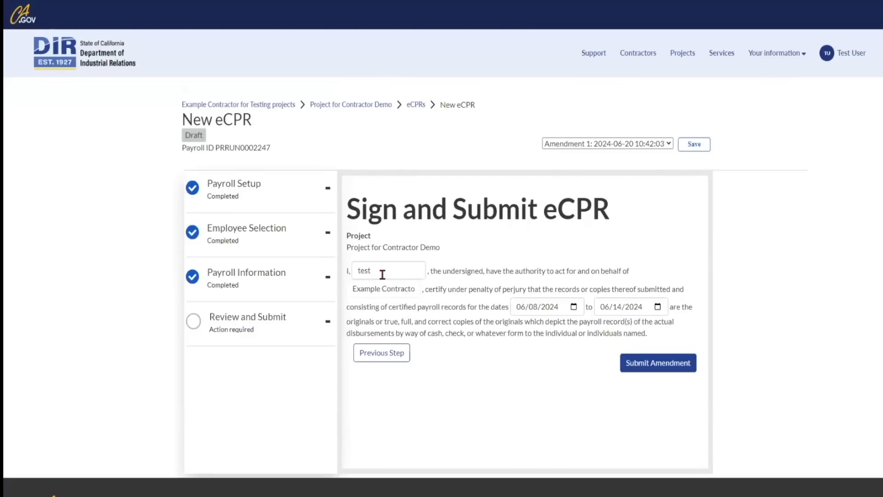
click(666, 366)
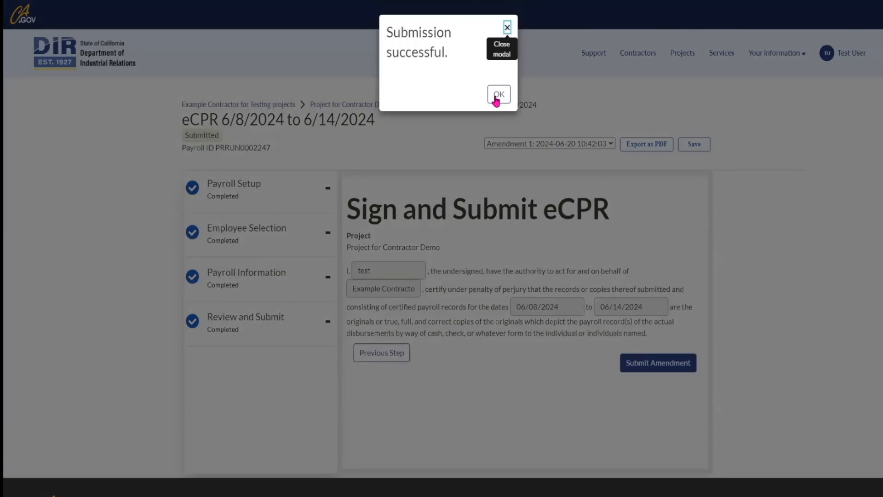
click(498, 95)
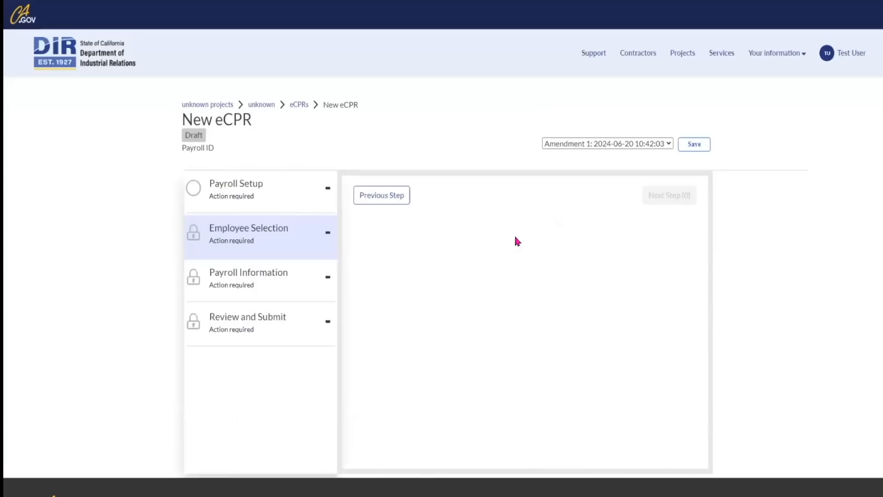
scroll(322, 312, down, 1)
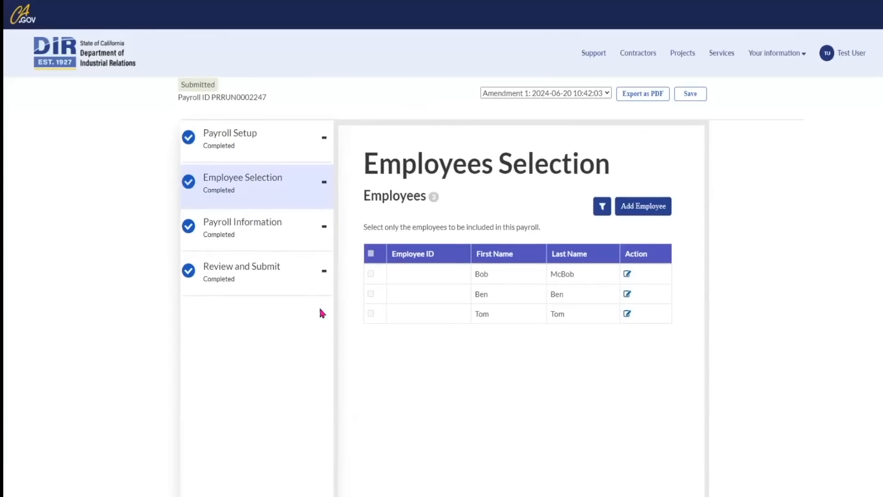
Compare the original run and Amendment 1 under Review and Submit, then return home.
click(323, 273)
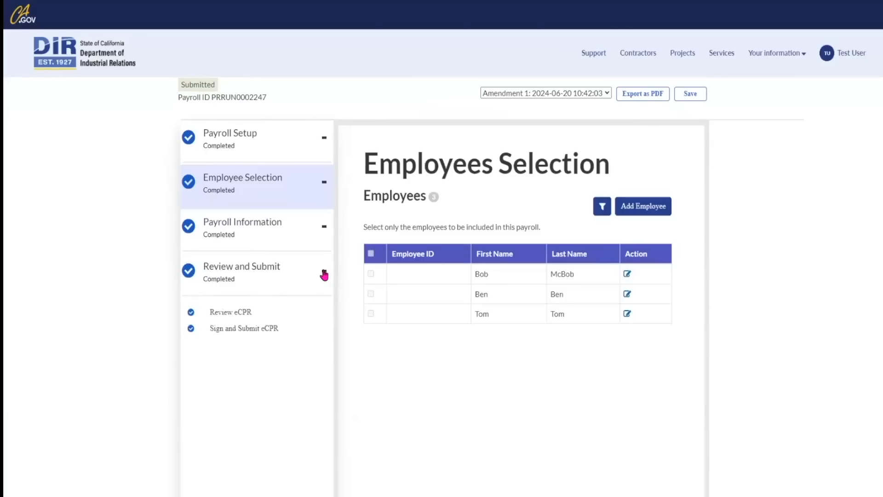
click(607, 94)
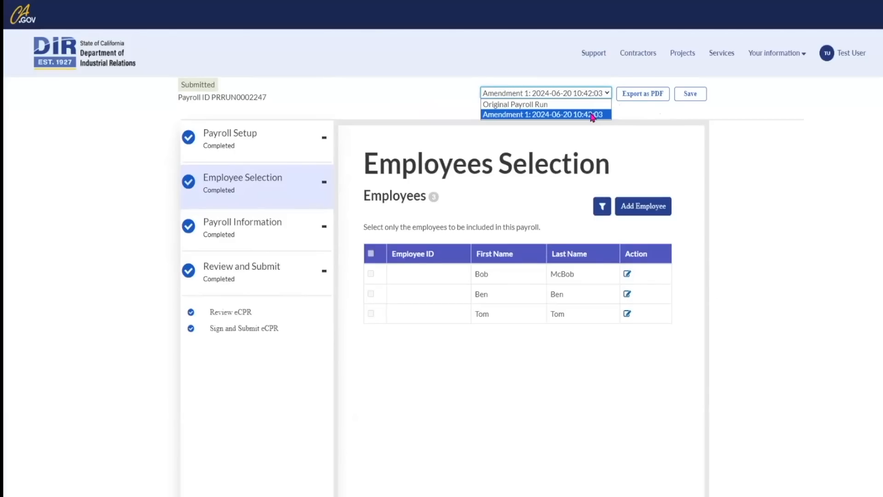
click(596, 115)
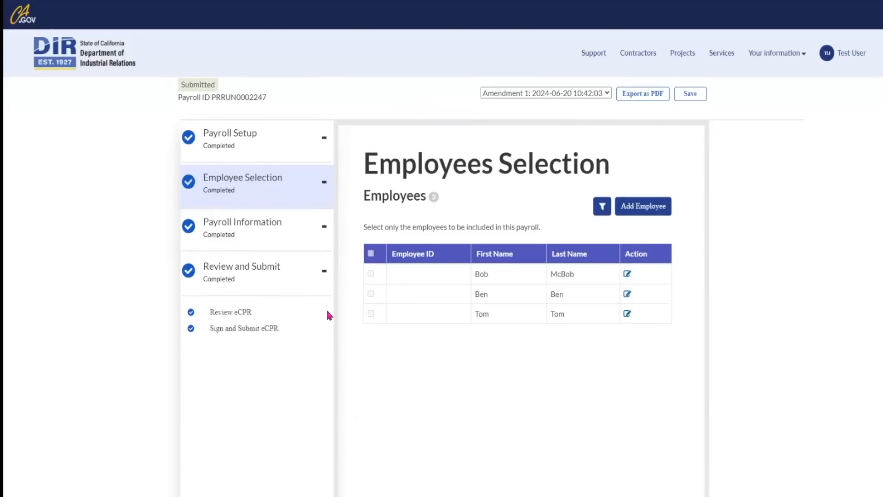
scroll(328, 313, up, 2)
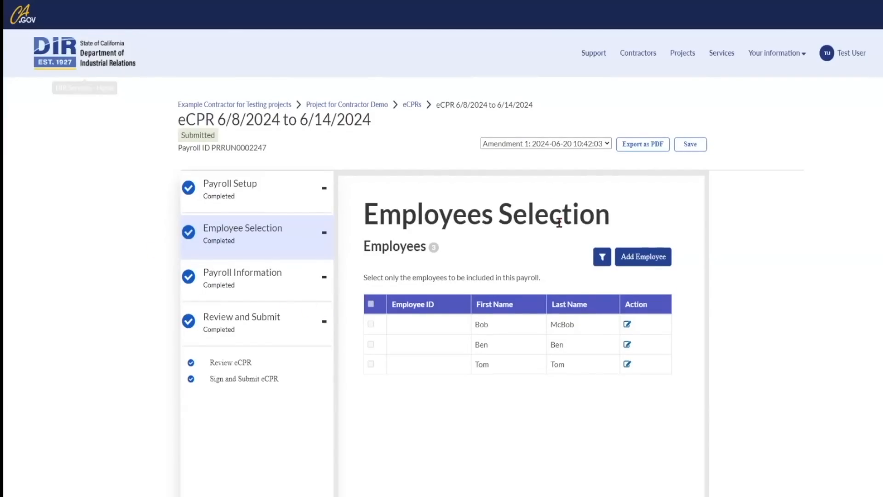
scroll(435, 372, down, 2)
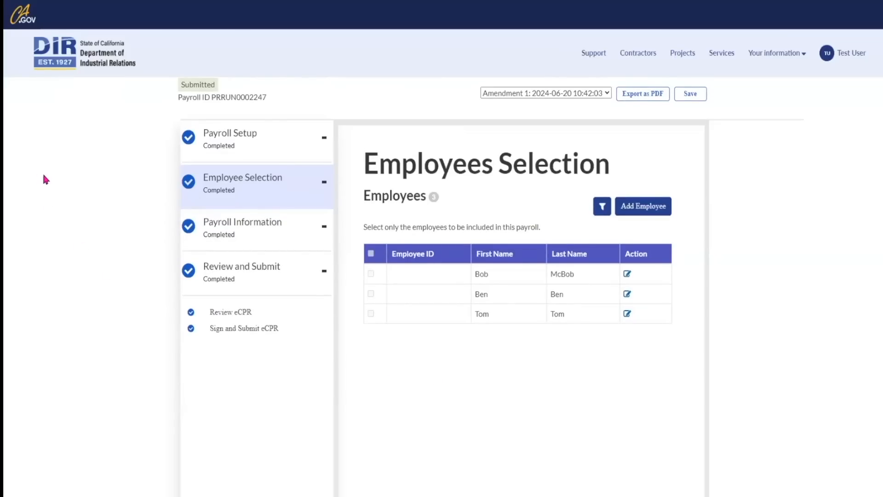
click(98, 47)
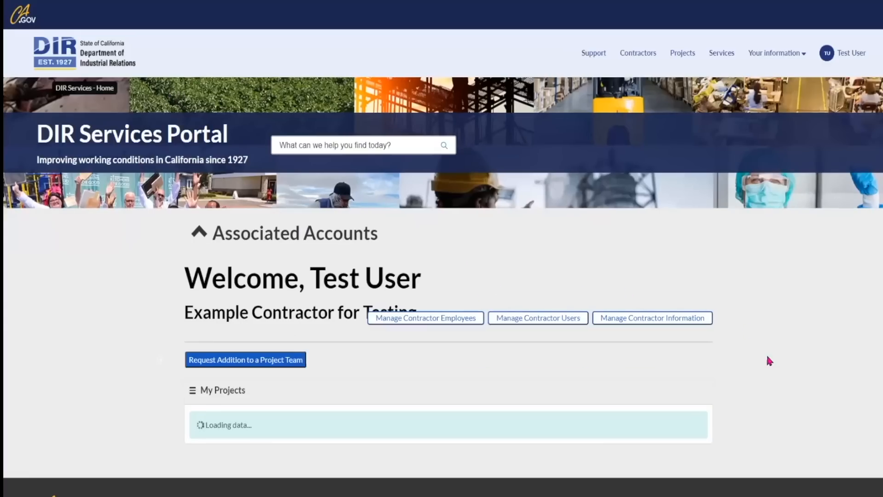
Start an XML eCPR upload and select Project for Contractor Demo as its project.
scroll(772, 366, down, 1)
scroll(772, 366, down, 3)
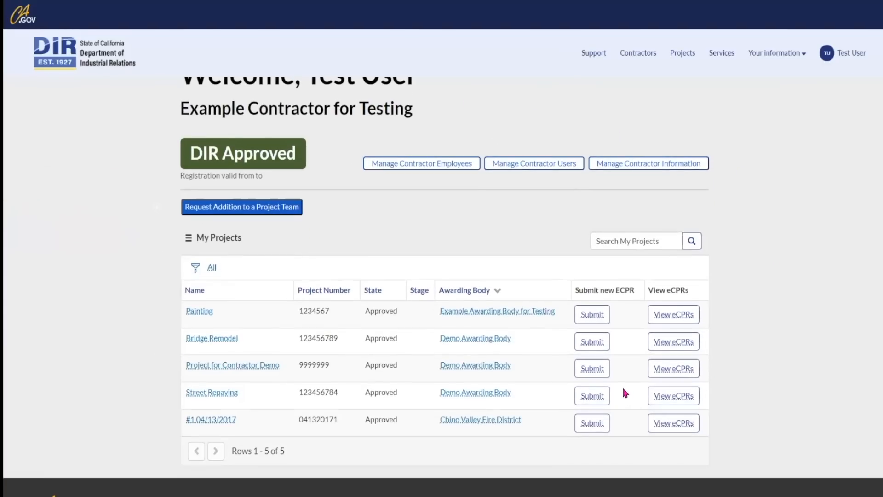
click(665, 368)
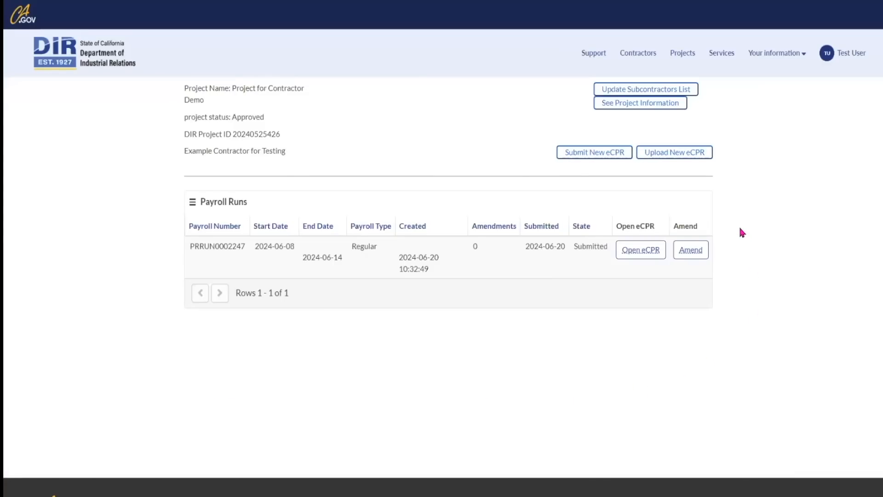
click(689, 154)
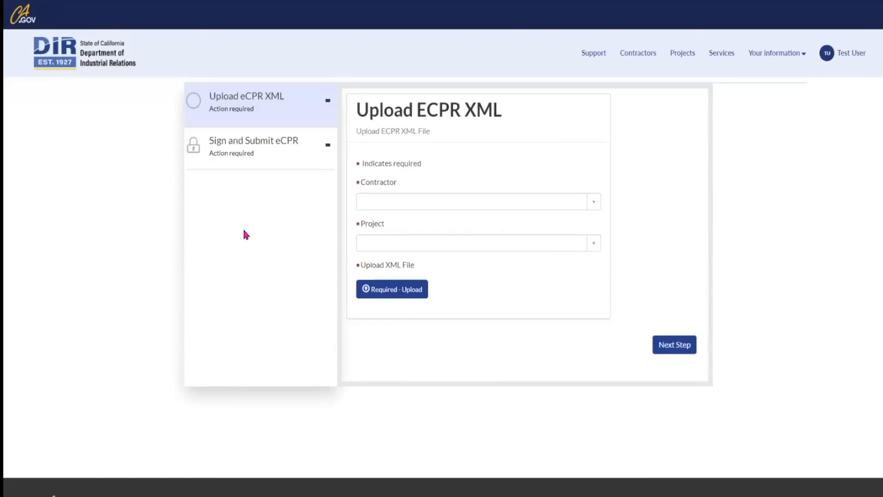
click(408, 242)
click(409, 244)
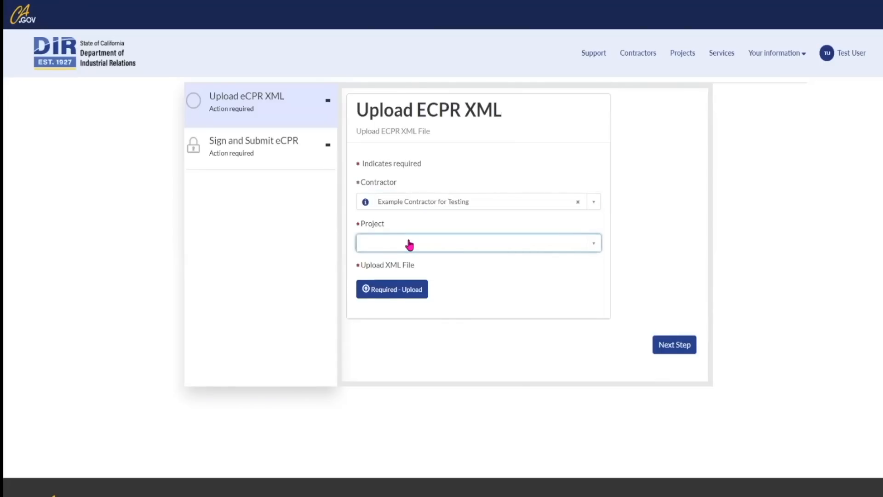
click(410, 244)
text(project for)
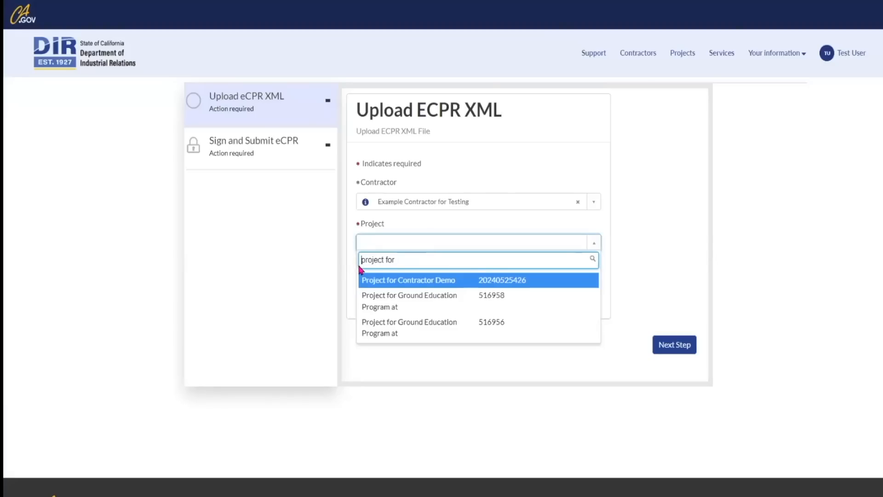
click(400, 282)
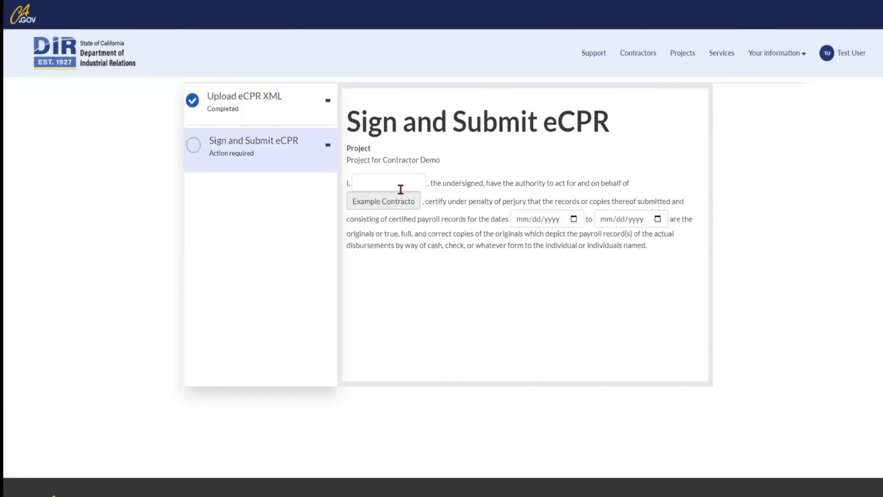
Sign the uploaded eCPR as 'test' for 06/08/2024–06/14/2024 and submit it.
click(400, 190)
text(test)
click(439, 257)
click(573, 219)
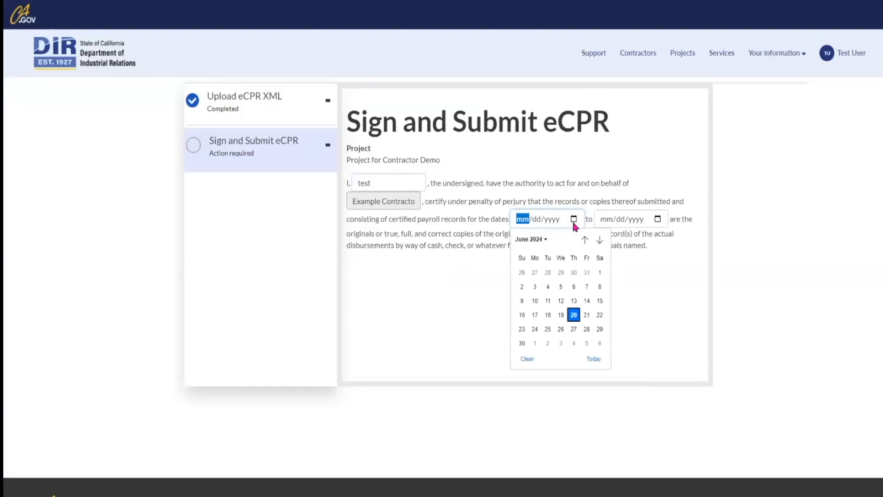
click(600, 287)
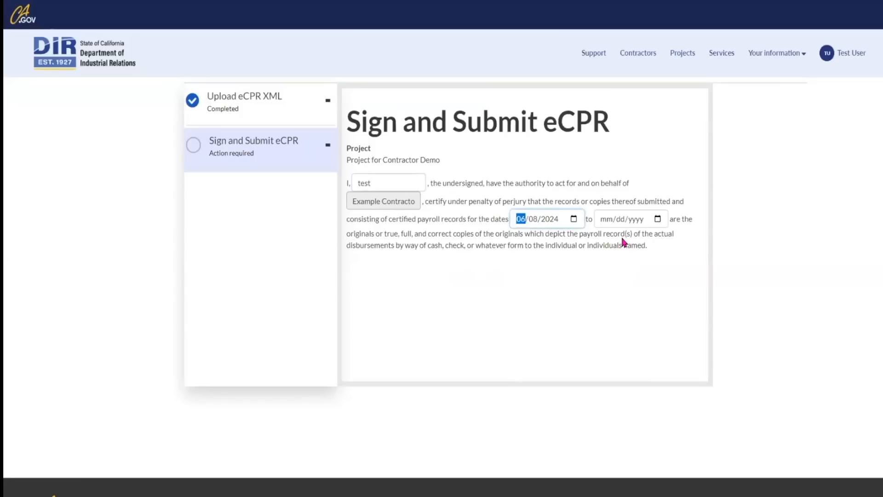
click(658, 219)
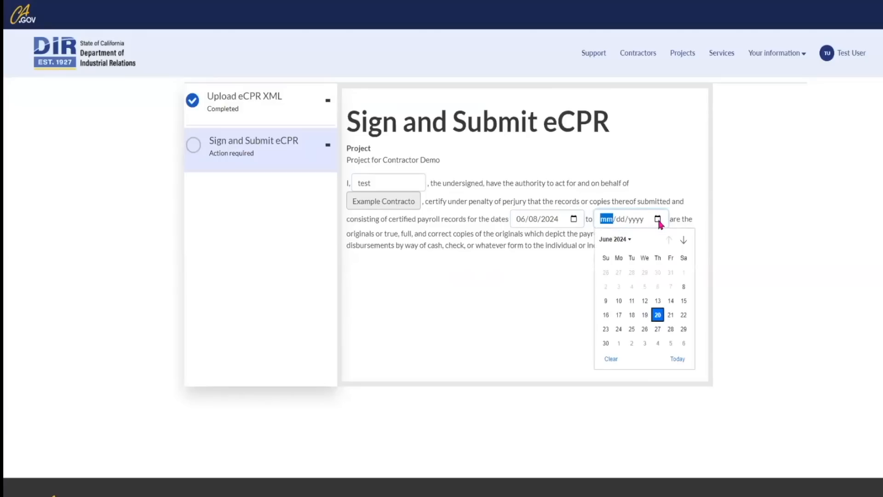
click(671, 302)
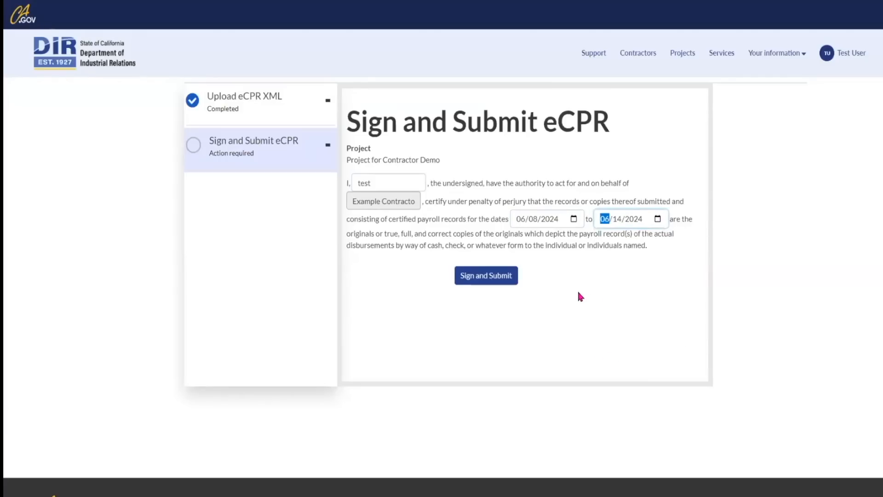
click(495, 279)
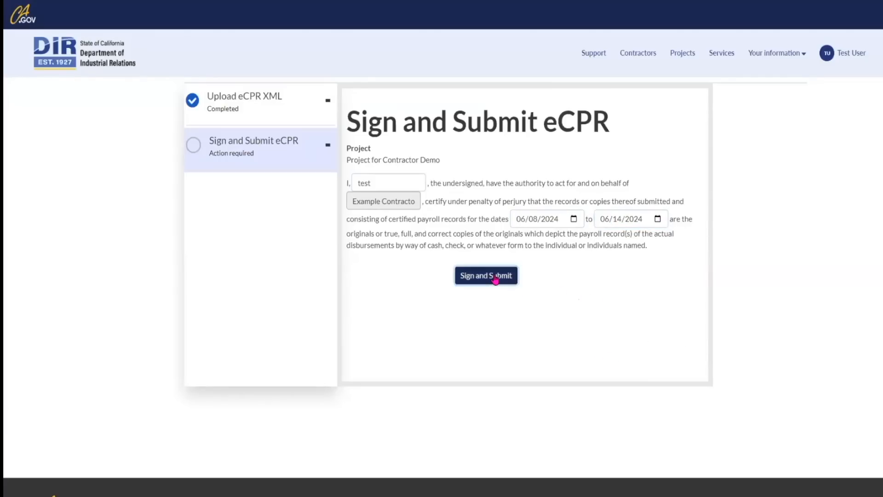
click(92, 58)
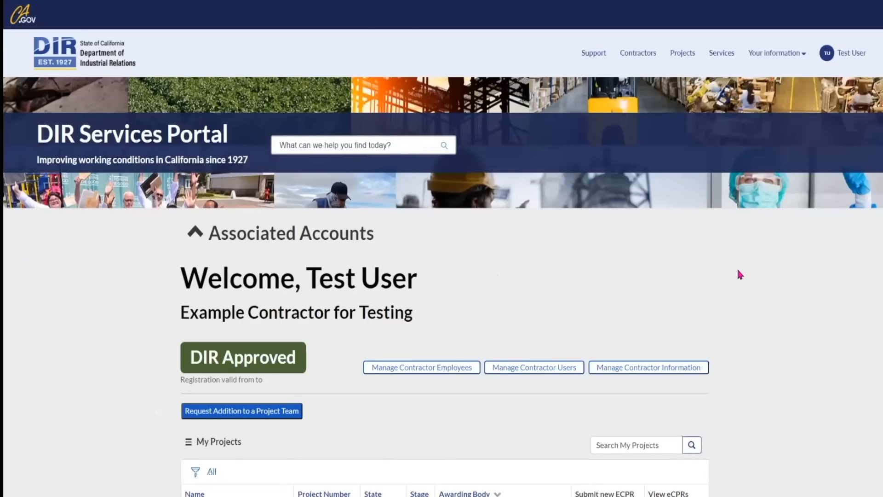
Scroll through the home dashboard's My Projects list of five Approved projects.
scroll(442, 276, down, 3)
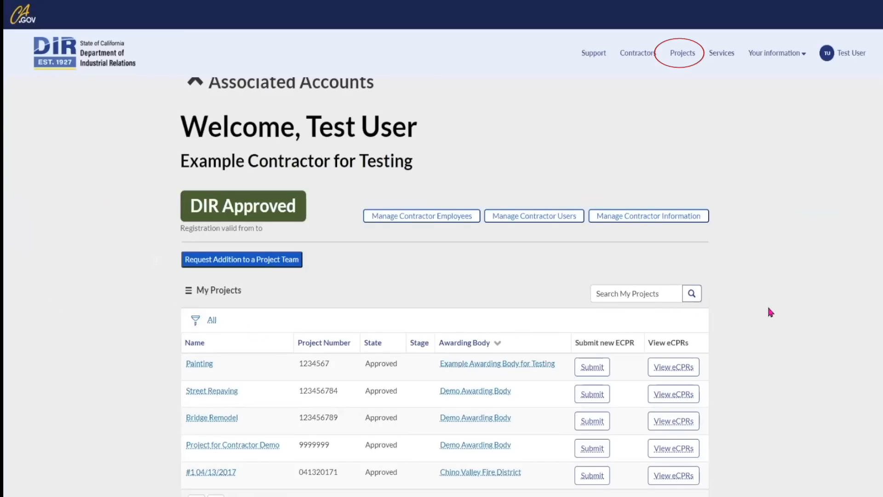
scroll(771, 312, down, 1)
scroll(772, 316, up, 3)
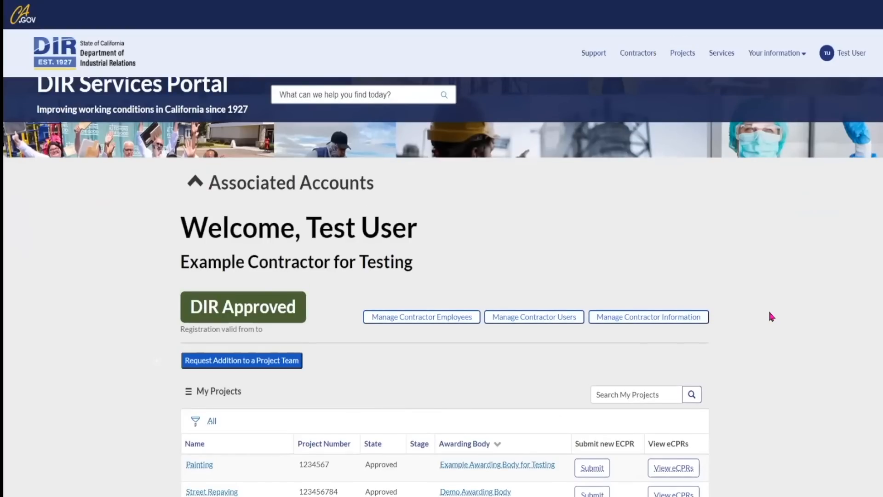
scroll(771, 316, down, 1)
scroll(769, 313, up, 2)
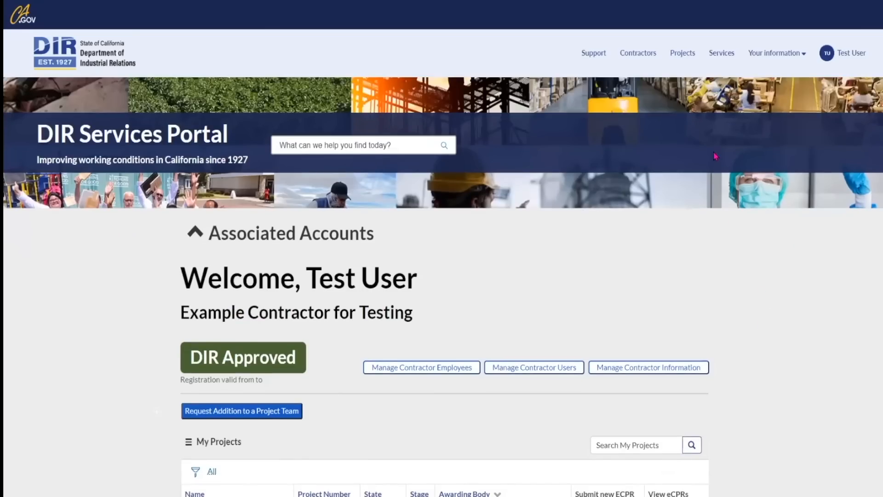
Open the Projects list and run a keyword search for Plumbing.
click(688, 53)
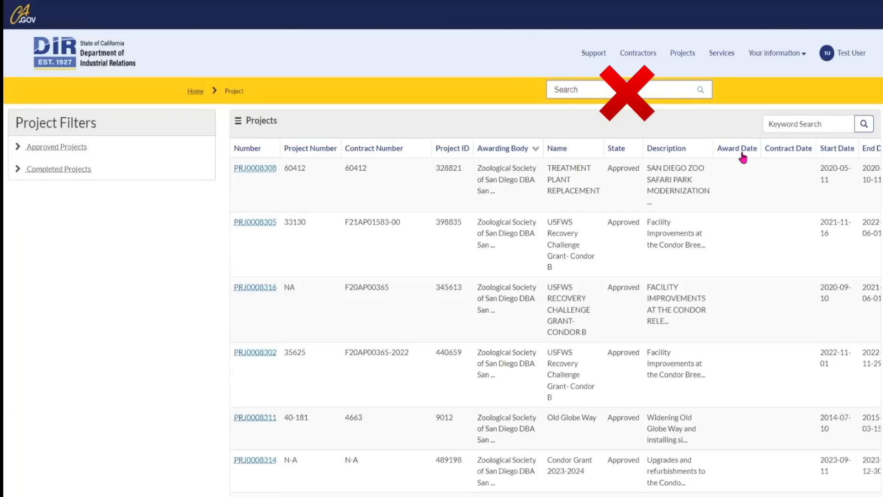
click(792, 128)
key(Down)
key(Return)
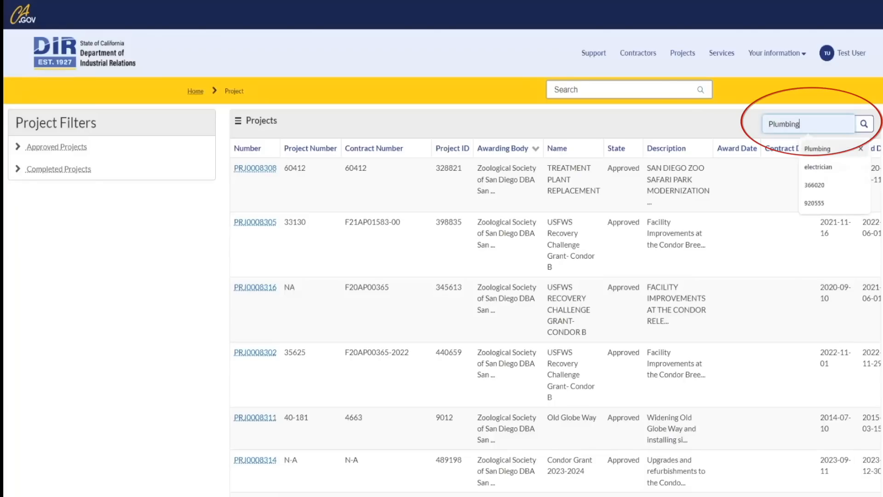
click(863, 125)
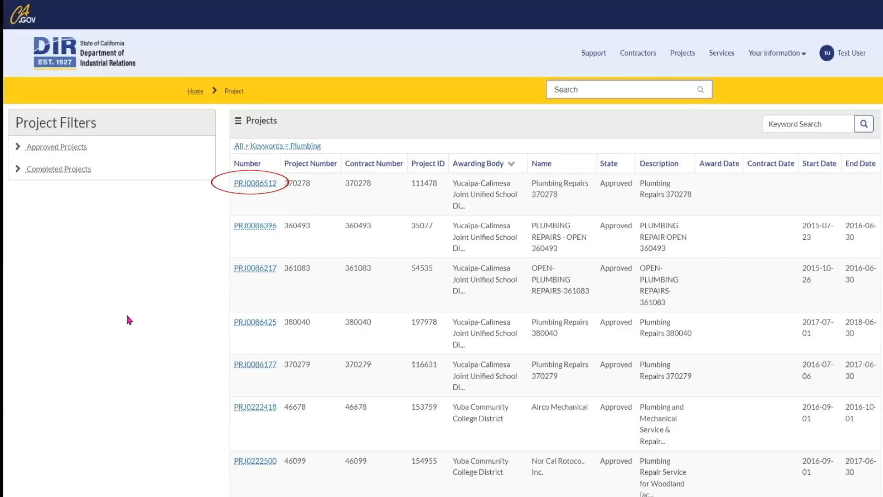
Open project PRJ0086512, Plumbing Repairs 370278, and scroll through its record.
click(263, 185)
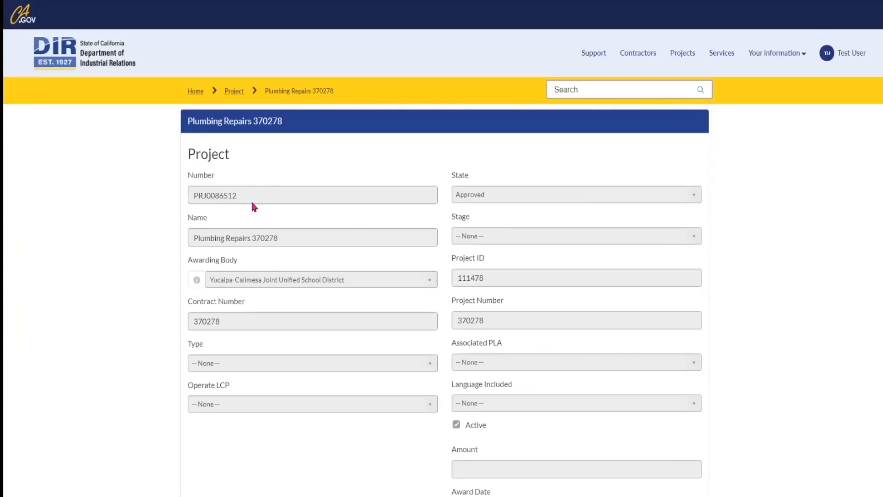
scroll(501, 347, down, 2)
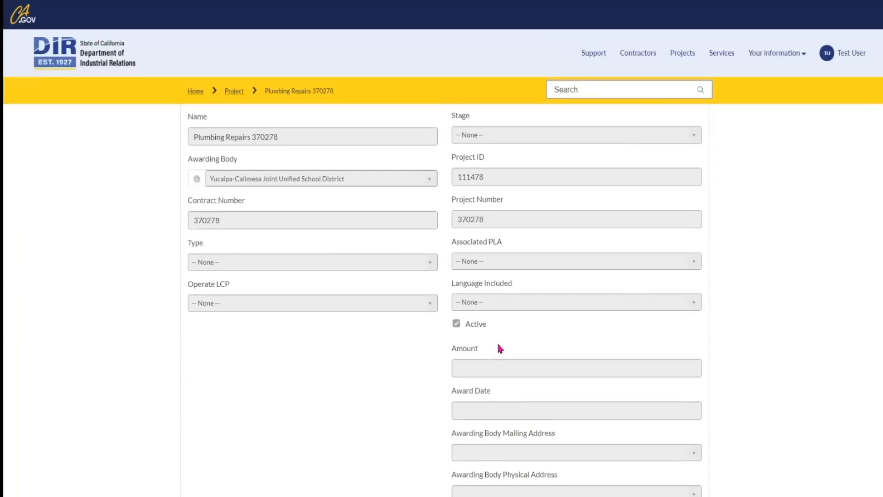
scroll(500, 348, down, 8)
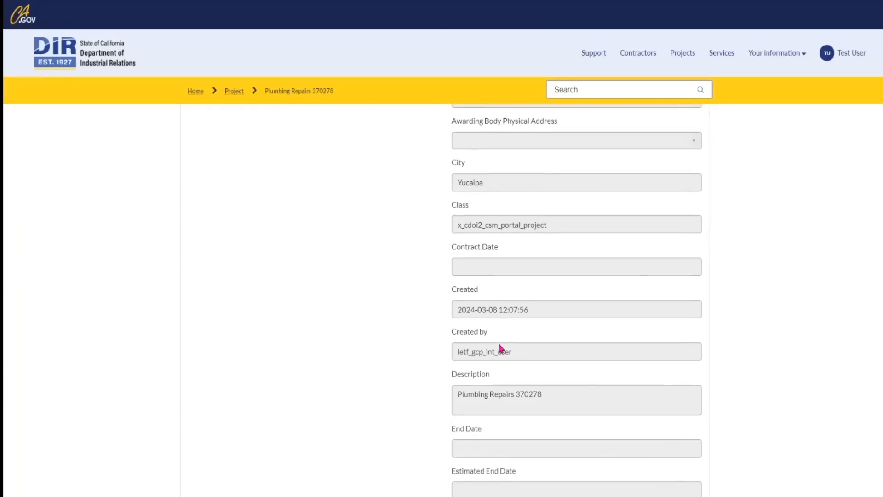
scroll(501, 348, up, 9)
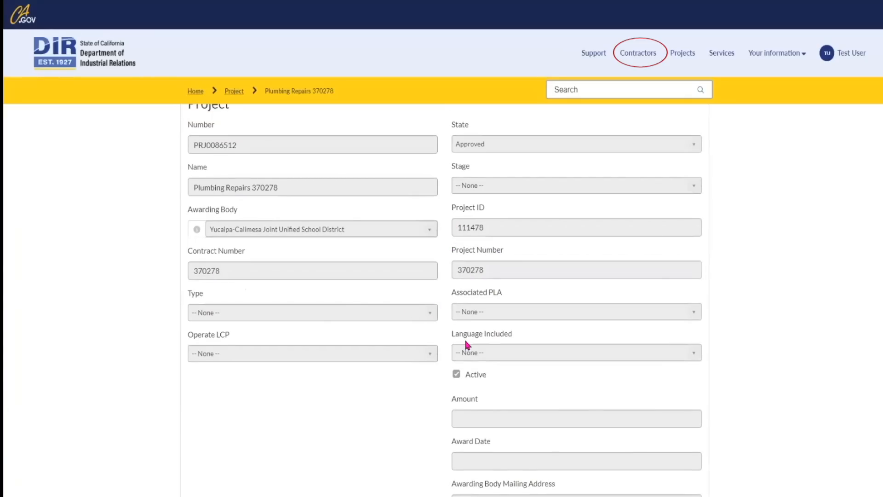
scroll(466, 341, down, 3)
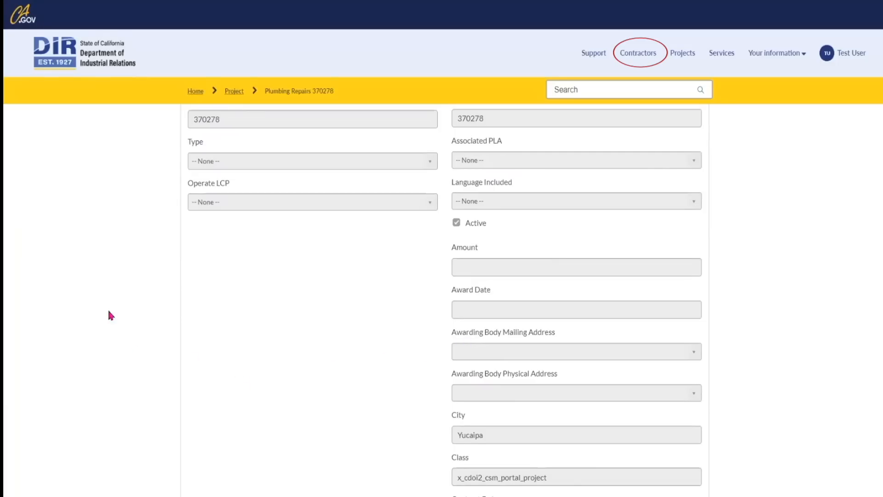
Open the Contractors list and run a keyword search for electrician.
scroll(111, 315, up, 3)
click(629, 55)
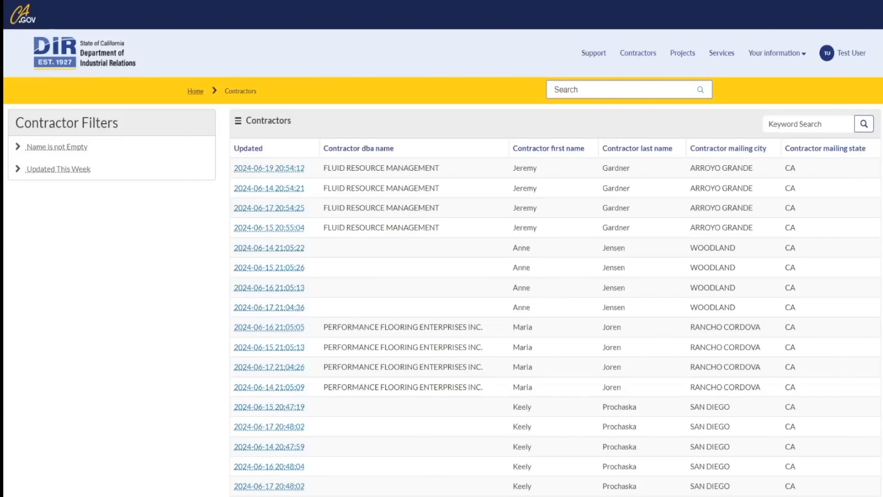
click(804, 123)
key(Down)
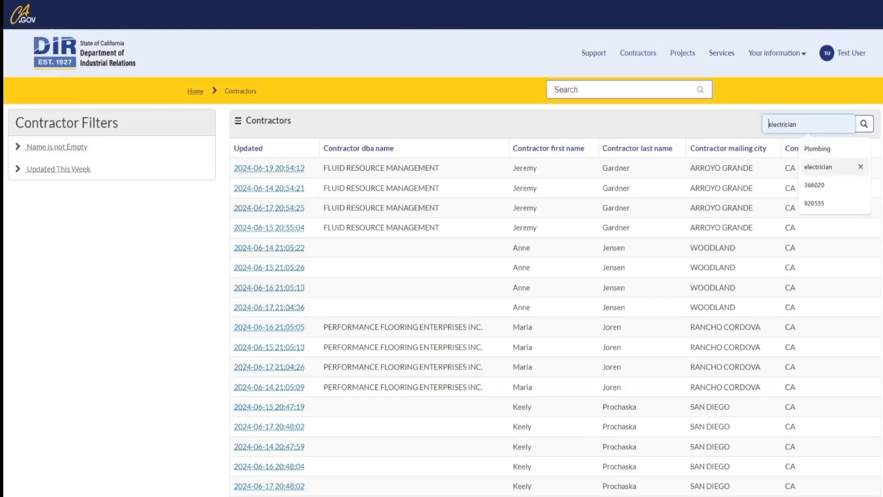
key(Return)
click(864, 124)
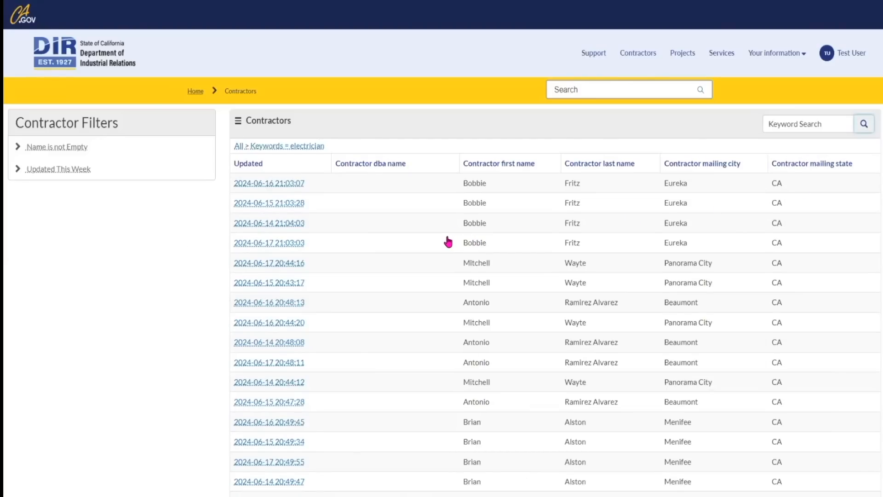
scroll(448, 241, down, 1)
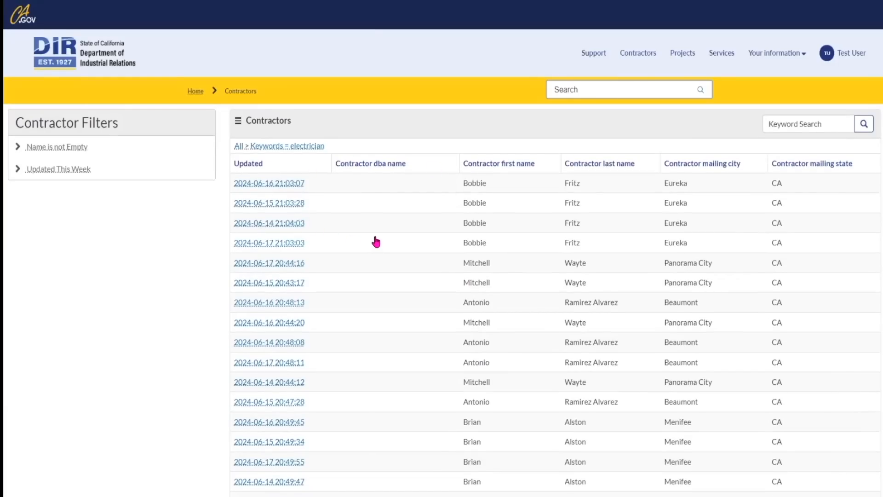
Open the An Electrician, Inc. contractor record and review its Corporation details and Electrician legacy craft.
click(297, 184)
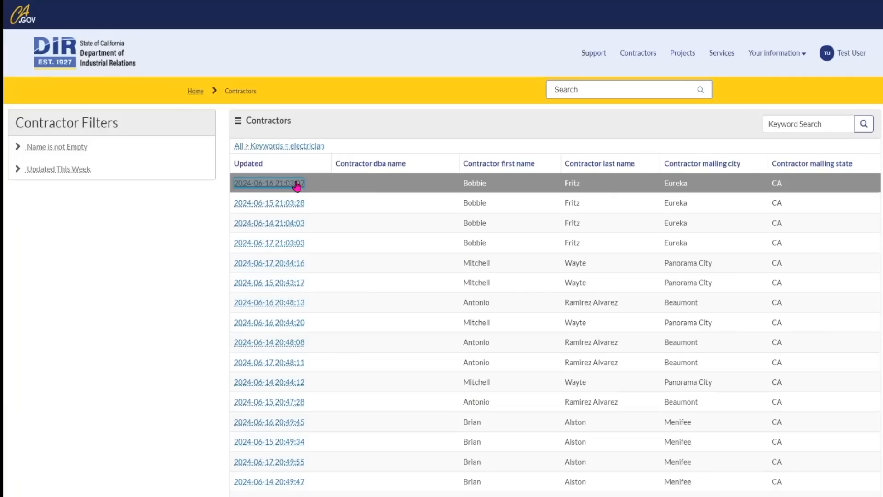
scroll(408, 214, down, 7)
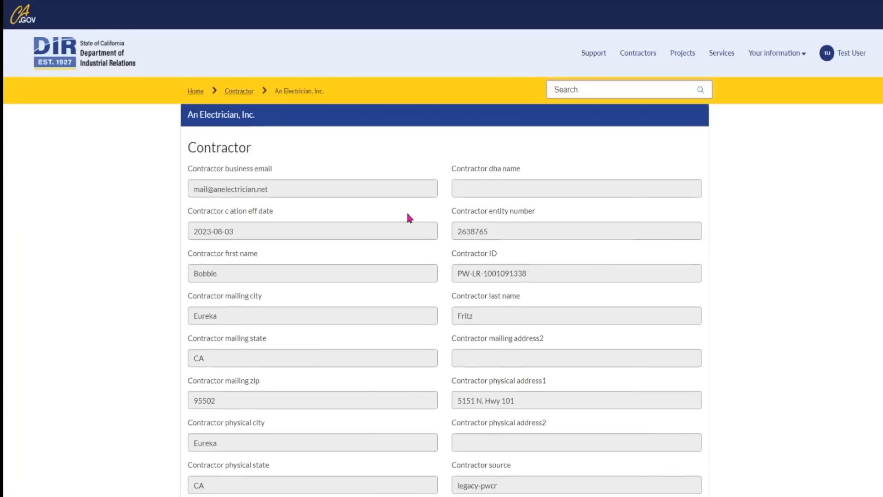
scroll(408, 214, down, 2)
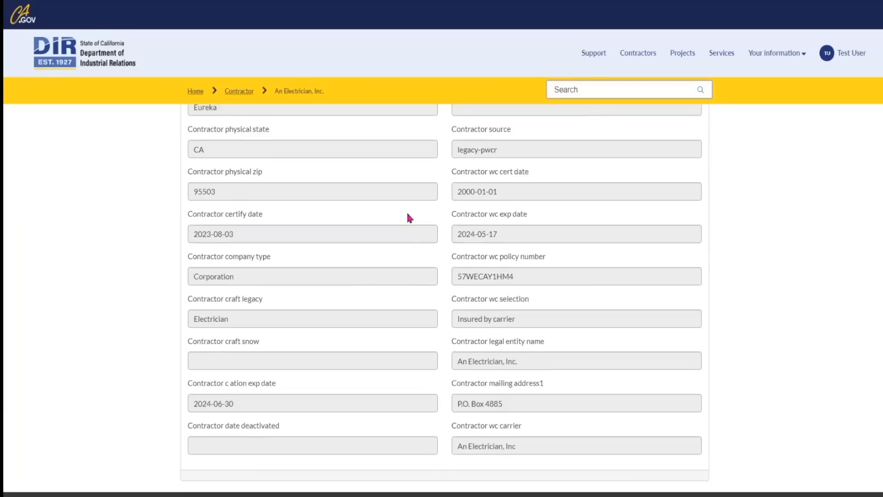
scroll(407, 214, up, 8)
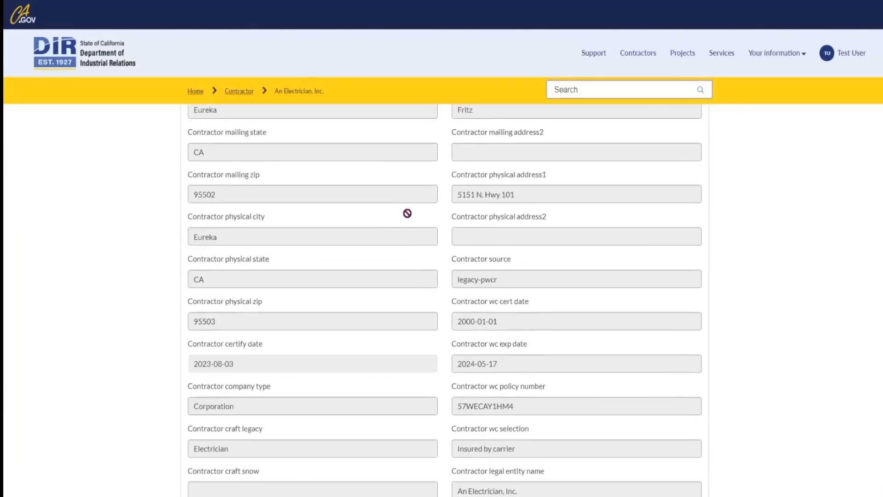